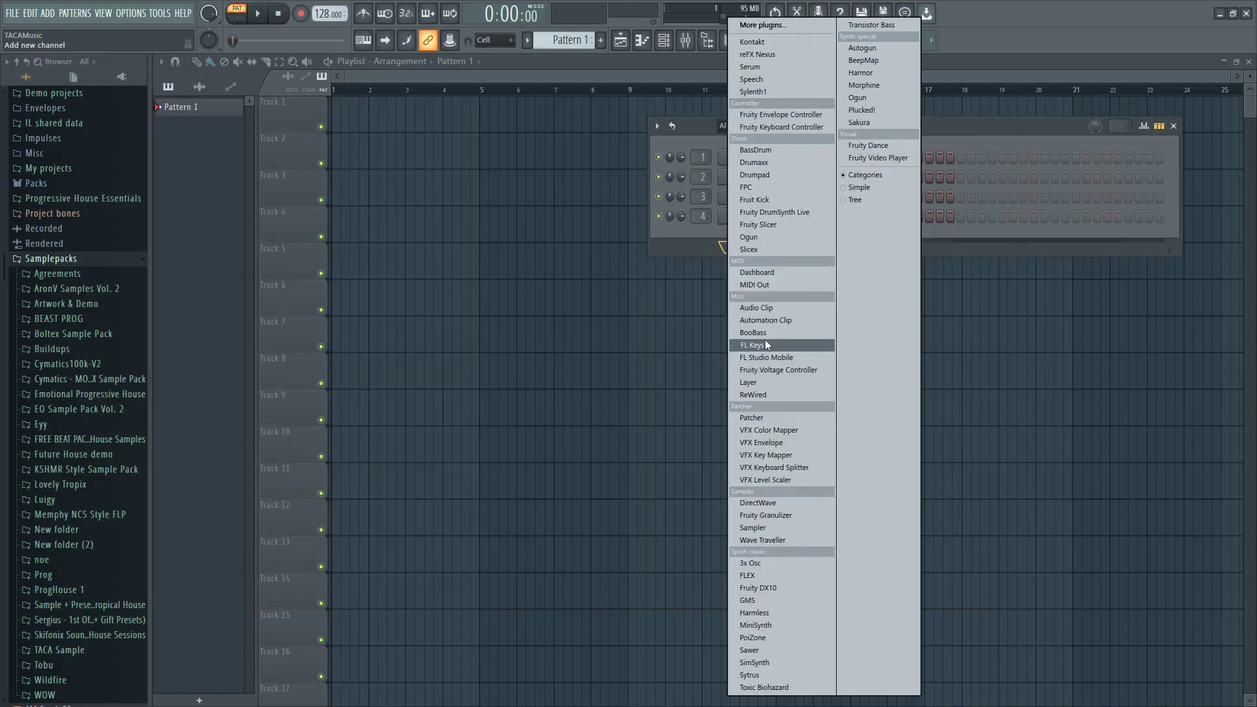
# Add an FL Keys channel to the channel rack and open its piano roll.
pyautogui.click(765, 339)
pyautogui.rightClick(749, 234)
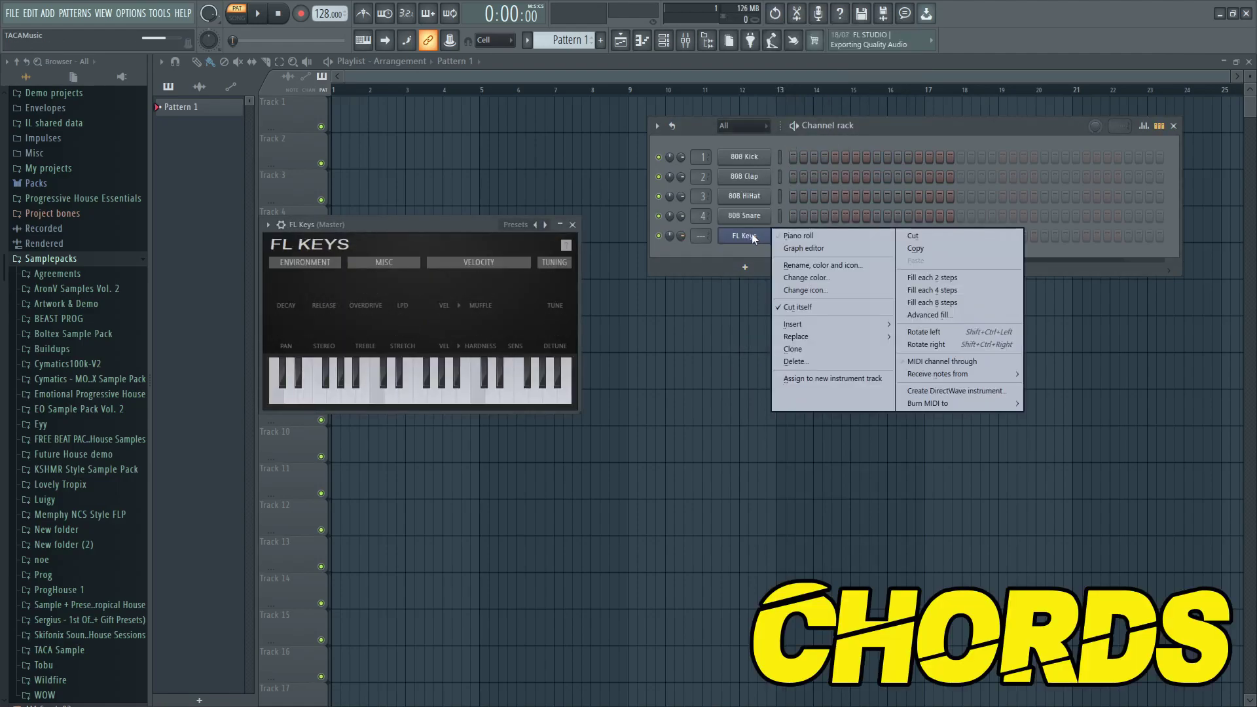
pyautogui.click(789, 237)
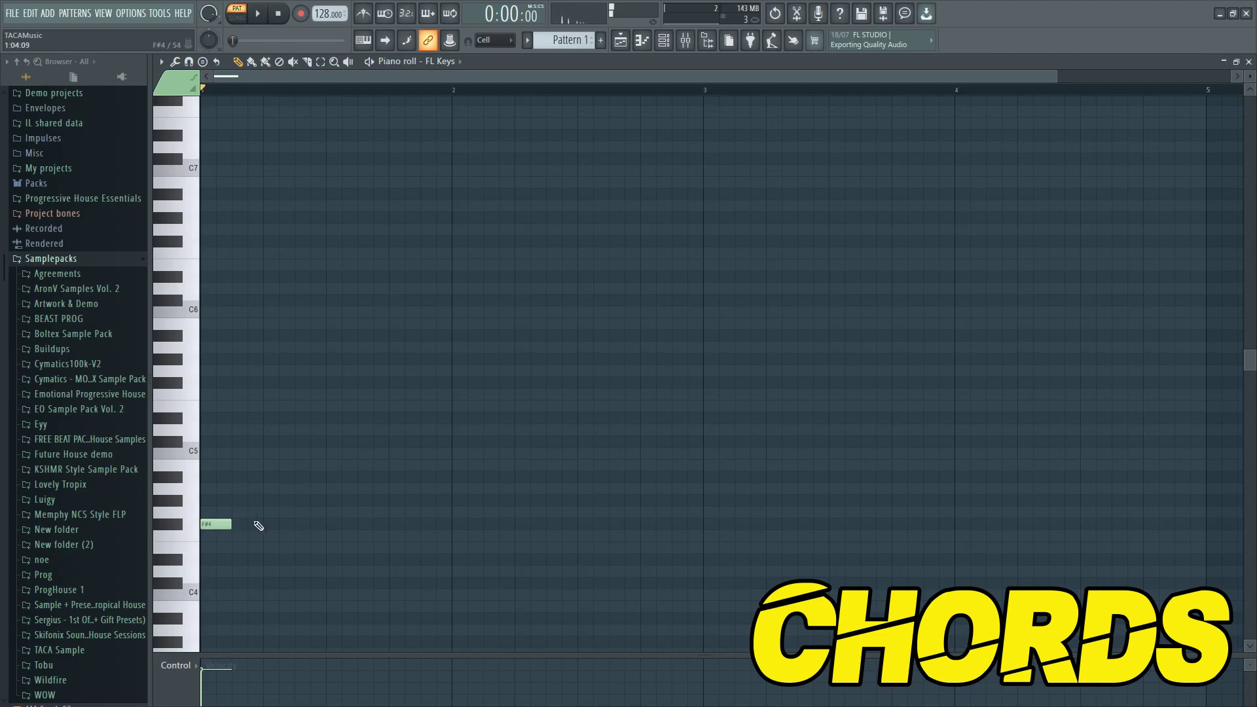
# Draw one-bar bass notes F#4, D#4, A#4 and G#4 in bars 1 to 4 of the FL Keys piano roll.
pyautogui.click(458, 560)
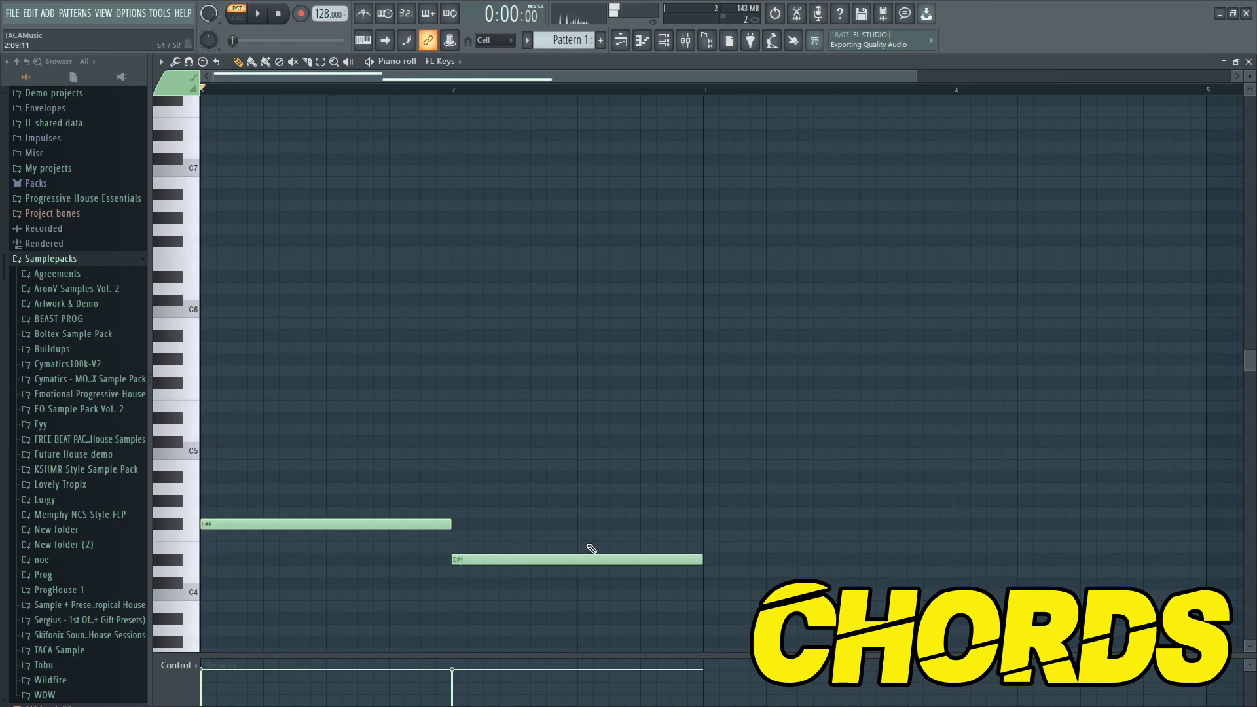
pyautogui.click(711, 501)
pyautogui.moveTo(742, 500); pyautogui.dragTo(742, 475)
pyautogui.click(961, 502)
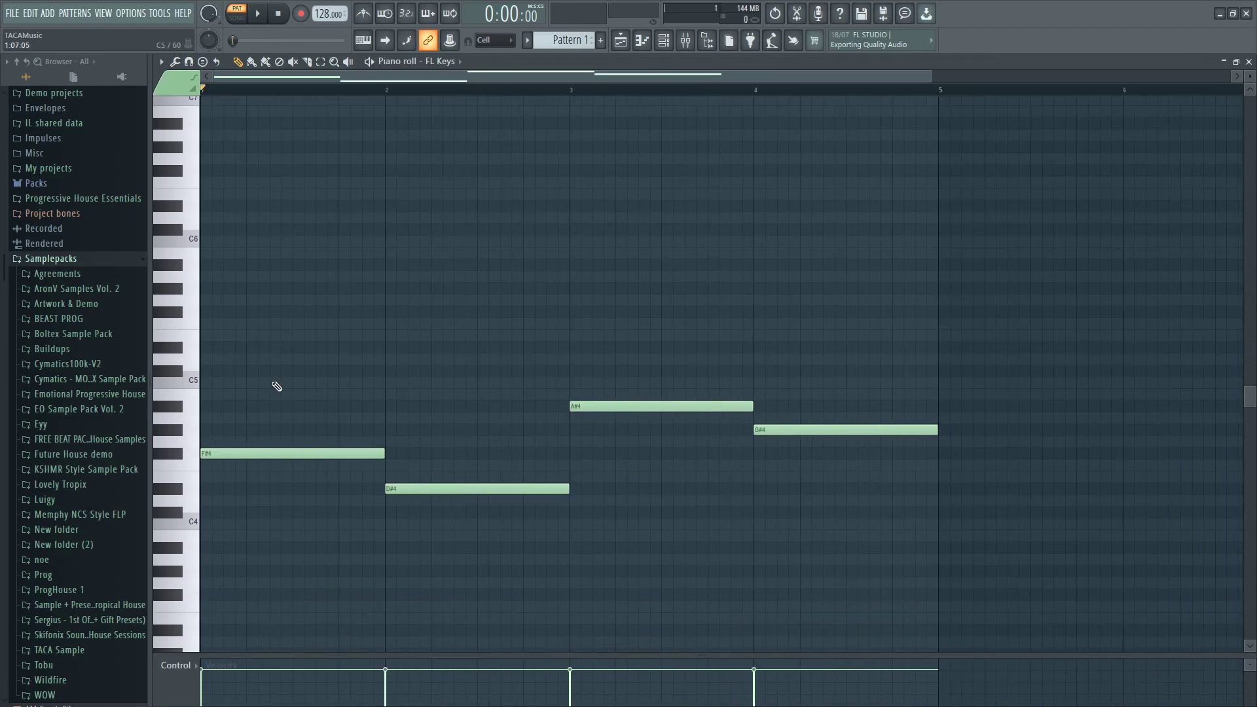
# Add C#5, C#6 and F6 above the bass note in bar 1, and extend the upper line with F6, F6 and D#6 in bars 2 to 4.
pyautogui.click(206, 371)
pyautogui.click(206, 229)
pyautogui.click(206, 195)
pyautogui.moveTo(206, 194); pyautogui.dragTo(206, 183)
pyautogui.click(392, 183)
pyautogui.click(575, 183)
pyautogui.click(771, 205)
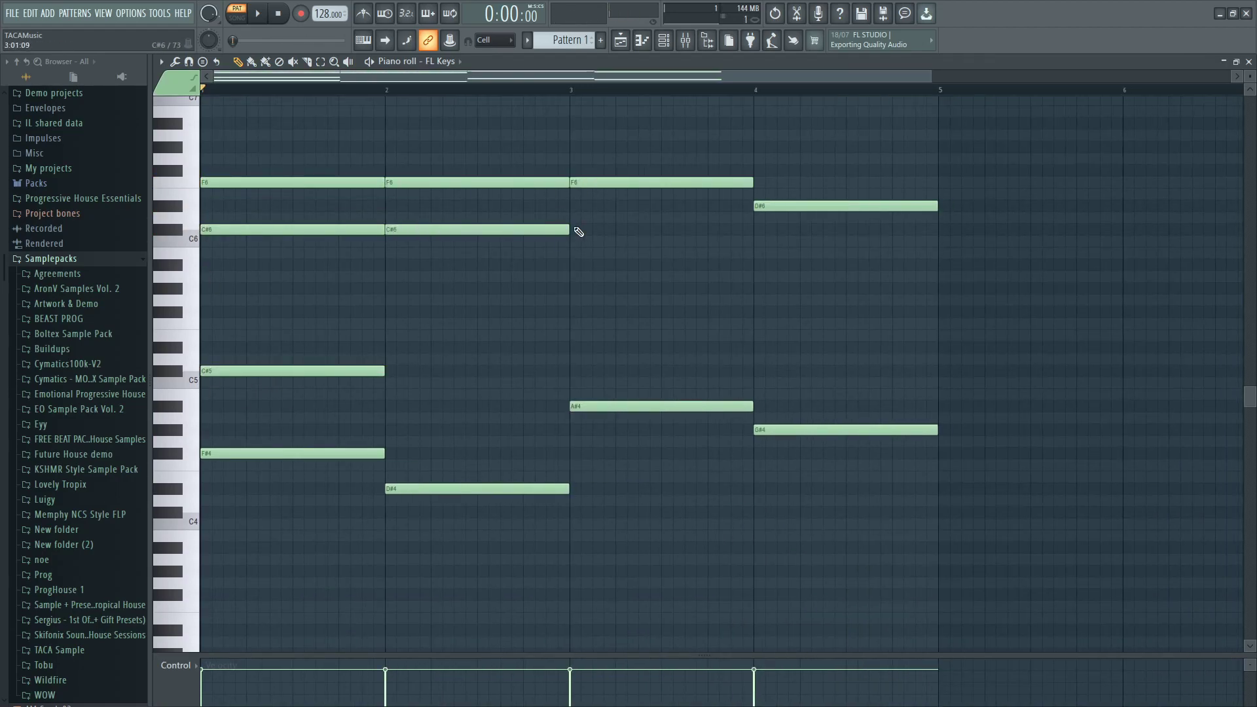
# Fill in the remaining inner chord notes, including C#6 in bar 3 and C6 in bar 4, and play the progression.
pyautogui.click(579, 229)
pyautogui.click(763, 253)
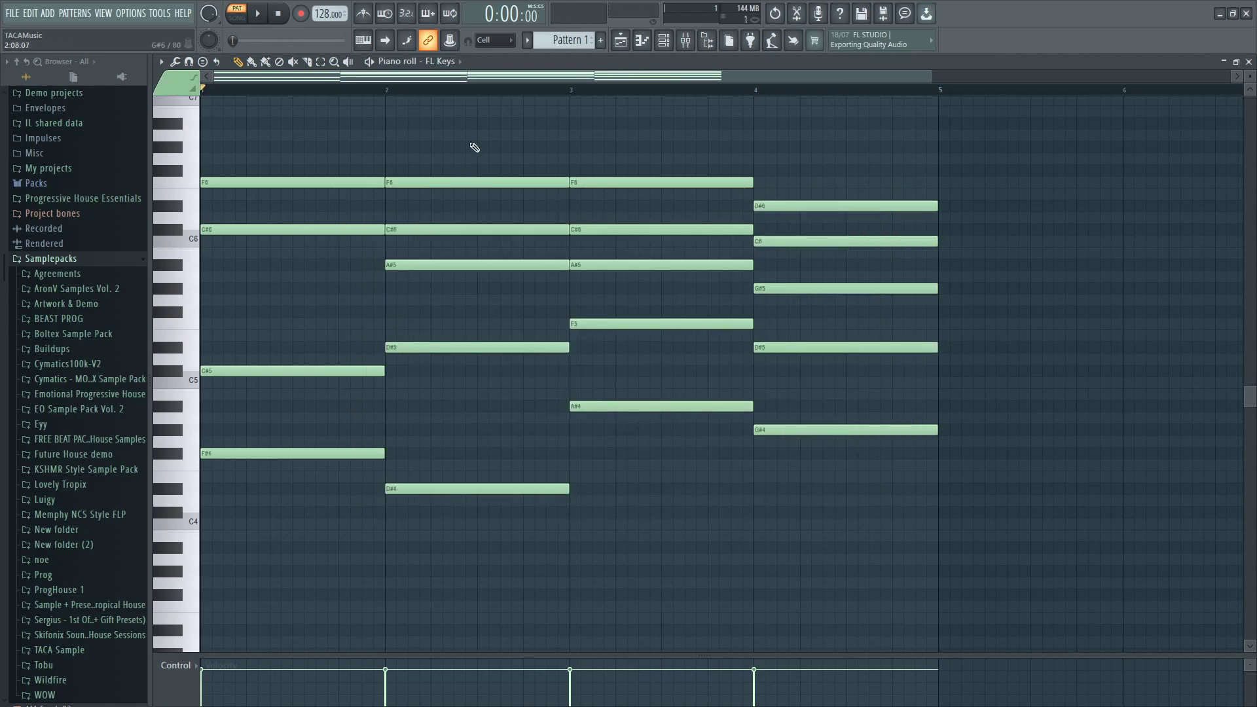
pyautogui.click(257, 20)
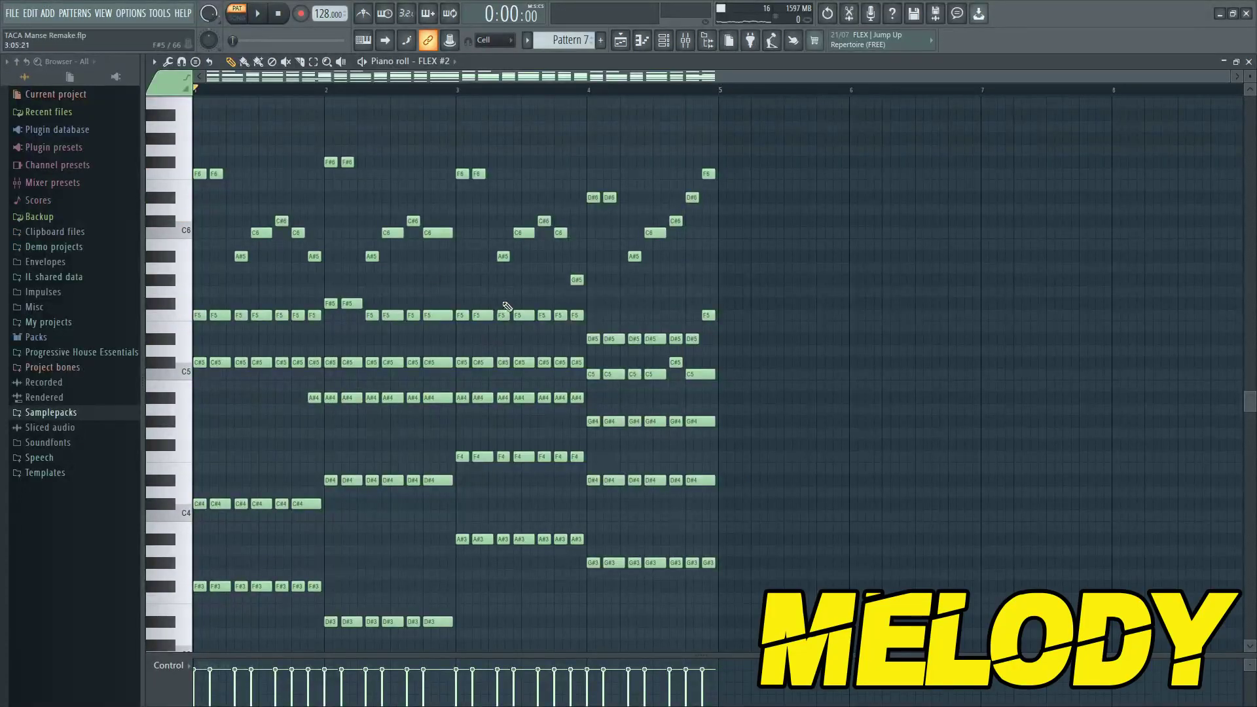
# Play the FLEX #2 melody and audition the layers of the Piano pattern.
pyautogui.moveTo(206, 273)
pyautogui.mouseDown()
pyautogui.moveTo(471, 179)
pyautogui.moveTo(662, 157)
pyautogui.moveTo(216, 265)
pyautogui.mouseUp()
pyautogui.press('space')
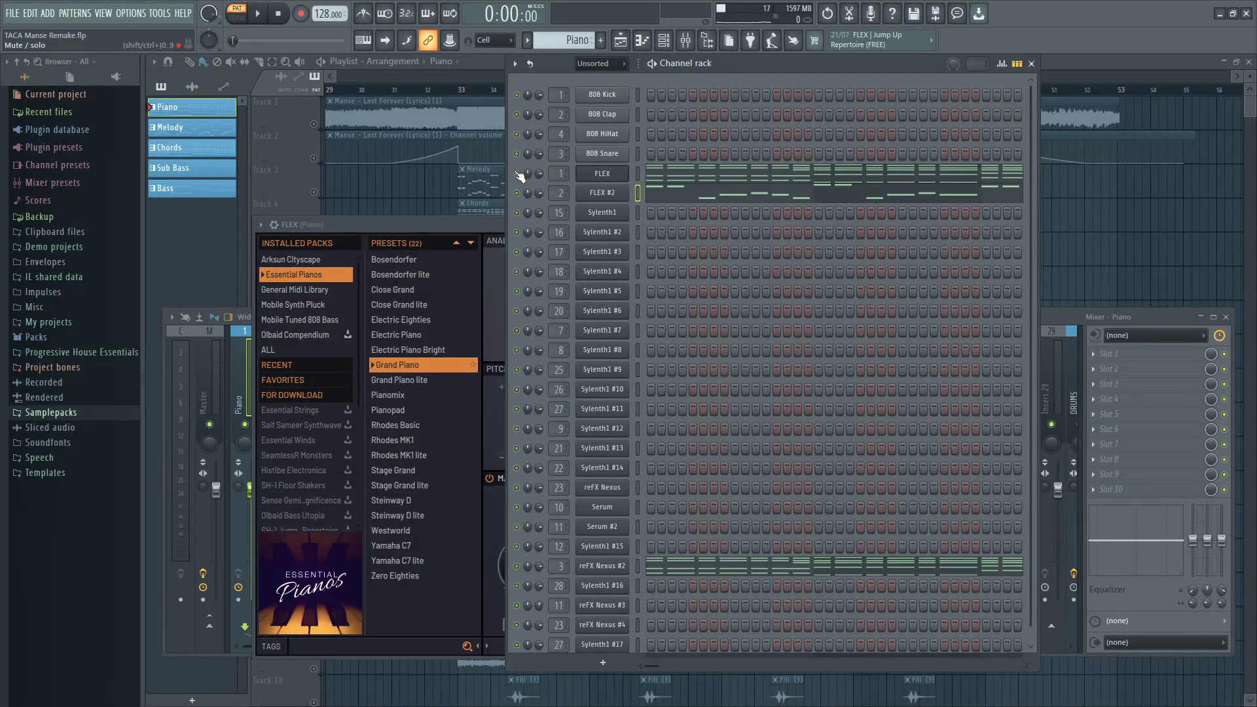
pyautogui.press('space')
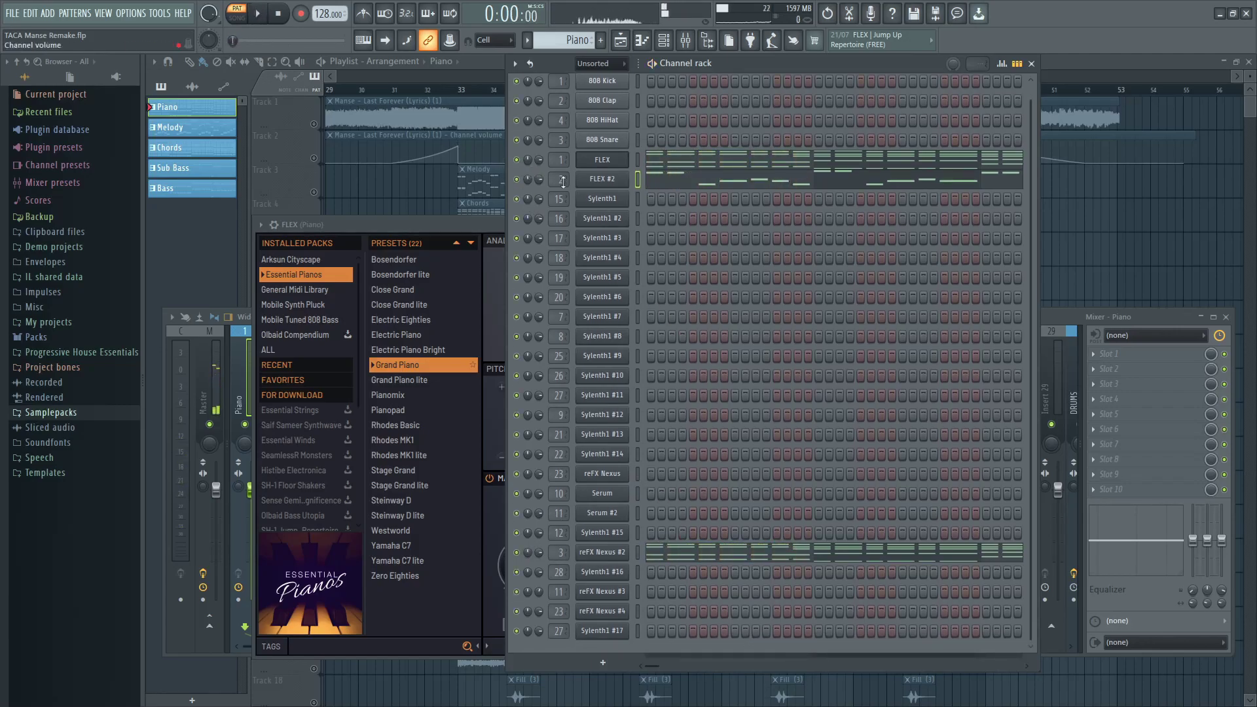
pyautogui.press('space')
# Move the channel rack aside and inspect Piano mixer tracks 2 and 3, including the Fruity parametric EQ 2 on track 3.
pyautogui.moveTo(747, 64); pyautogui.dragTo(492, 79)
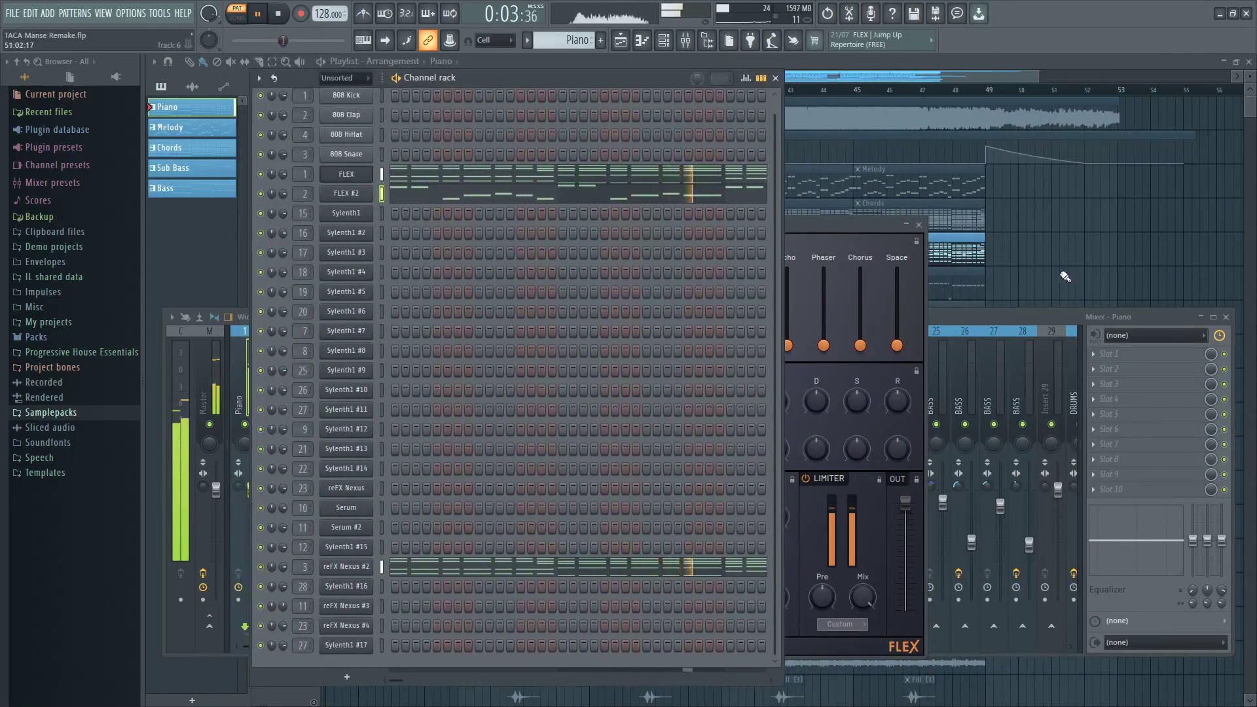
pyautogui.click(1004, 327)
pyautogui.click(280, 404)
pyautogui.click(311, 402)
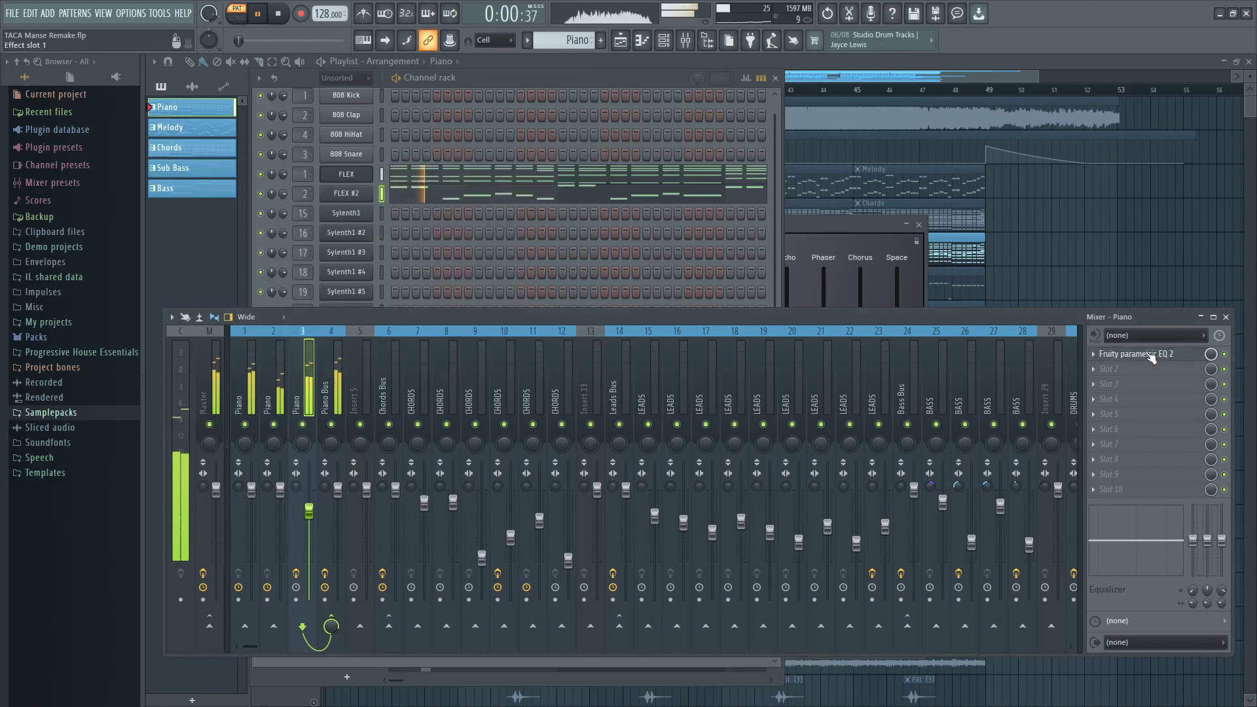
pyautogui.click(1151, 357)
pyautogui.click(655, 332)
# Examine the Piano Bus effects: OTT, Fruity parametric EQ 2, Fruity Reeverb 2 and Kickstart.
pyautogui.click(325, 397)
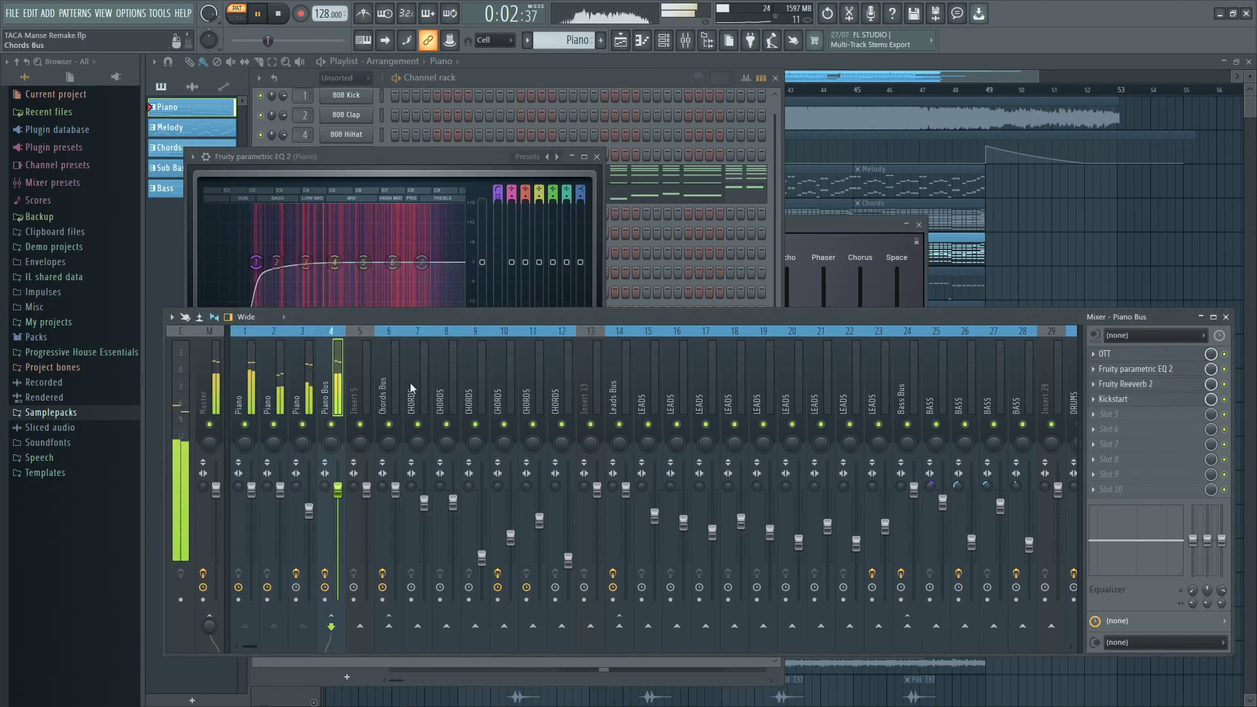
pyautogui.click(1161, 355)
pyautogui.click(1158, 369)
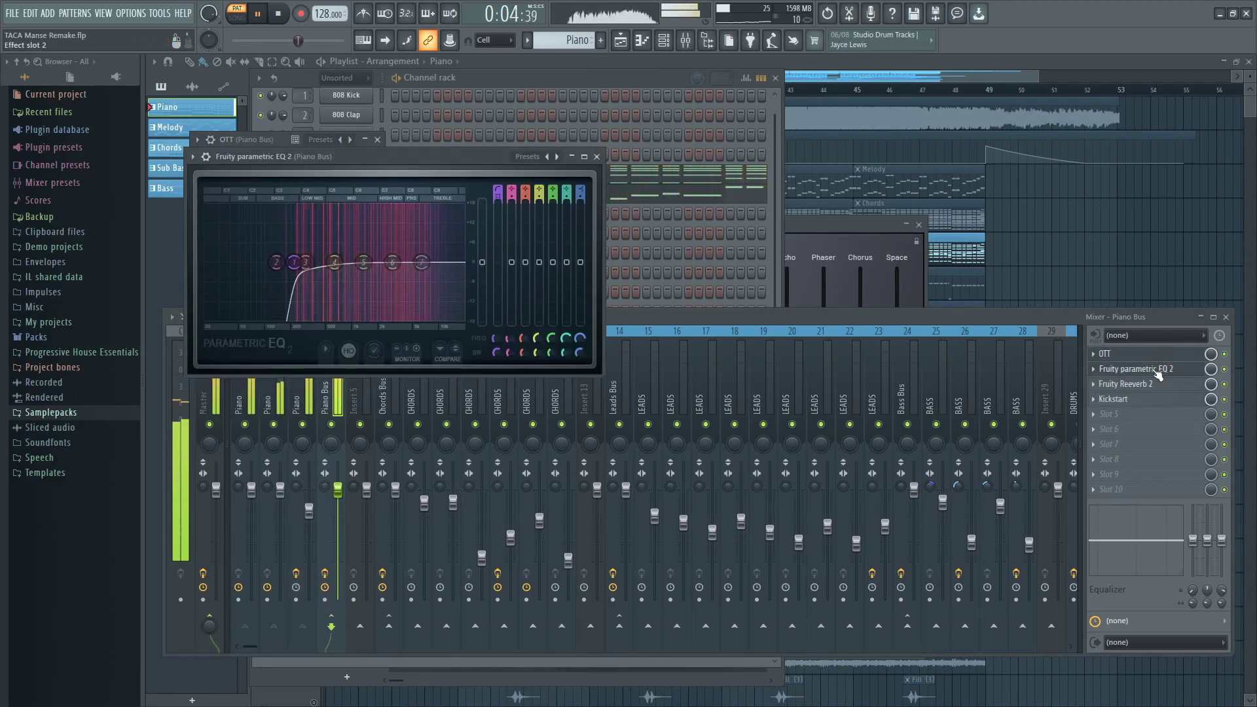
pyautogui.click(1158, 385)
pyautogui.click(1158, 399)
pyautogui.moveTo(704, 321); pyautogui.dragTo(726, 318)
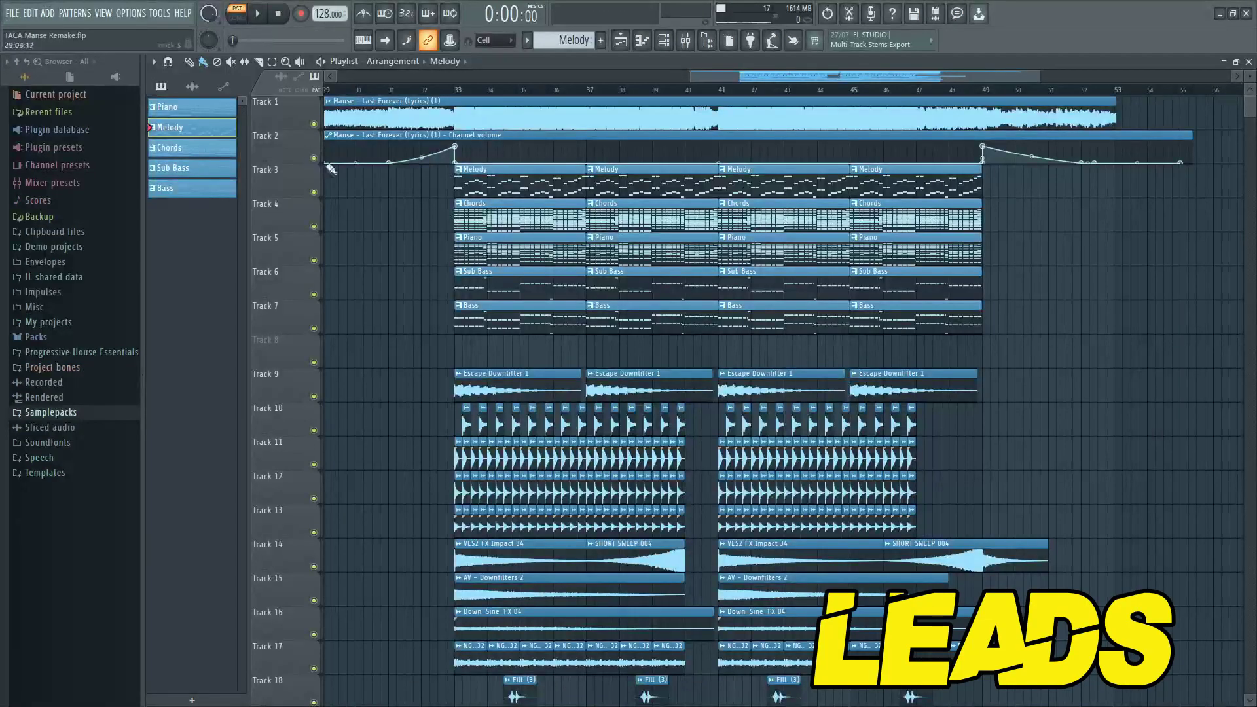
# Solo the Melody playlist track, play it from bar 33 and show its channels in the channel rack.
pyautogui.keyDown('ctrl'); pyautogui.click(314, 192); pyautogui.keyUp('ctrl')
pyautogui.scroll(4, 392, 93)
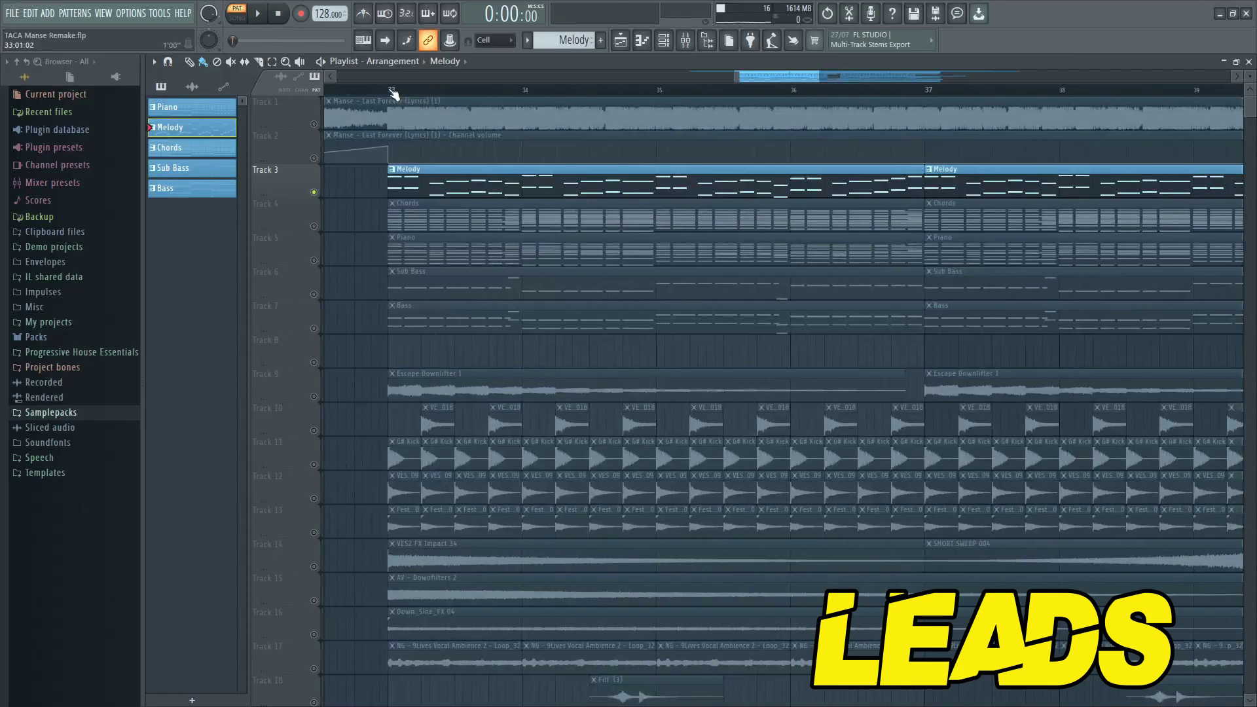
pyautogui.press('space')
pyautogui.press('F6')
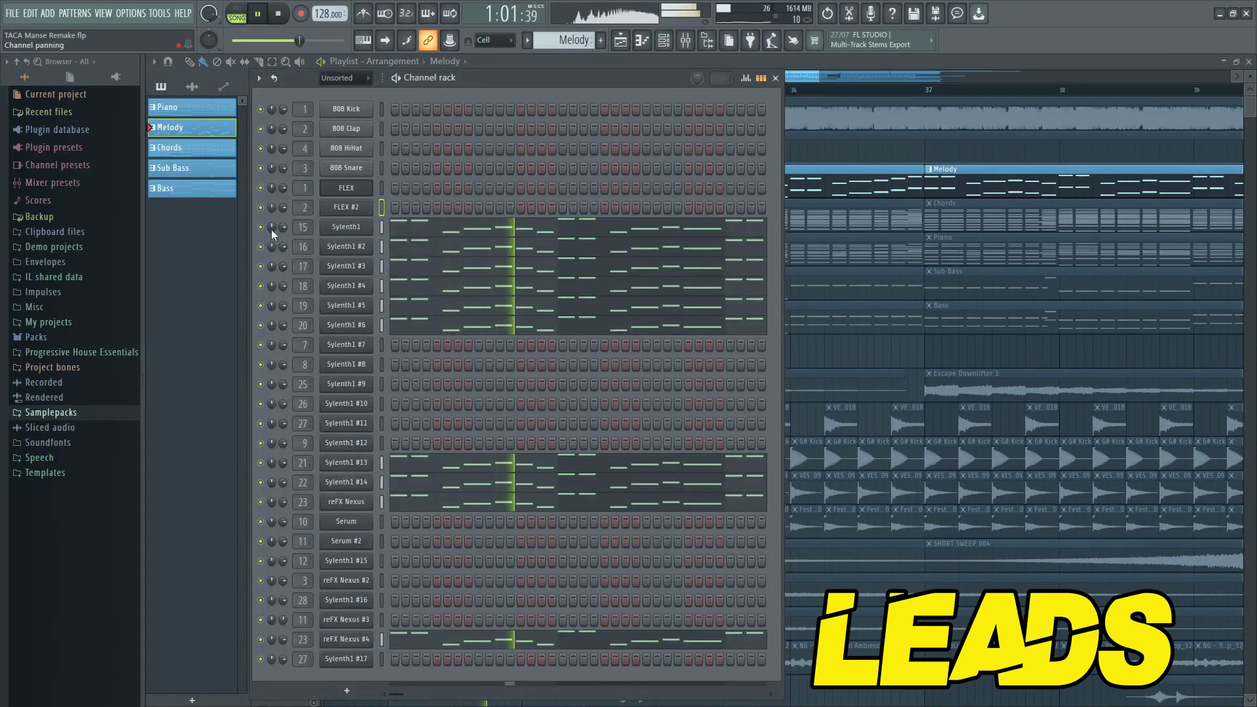
# Audition the Sylenth1 and reFX Nexus lead layers one at a time, then play all of them together.
pyautogui.press('space')
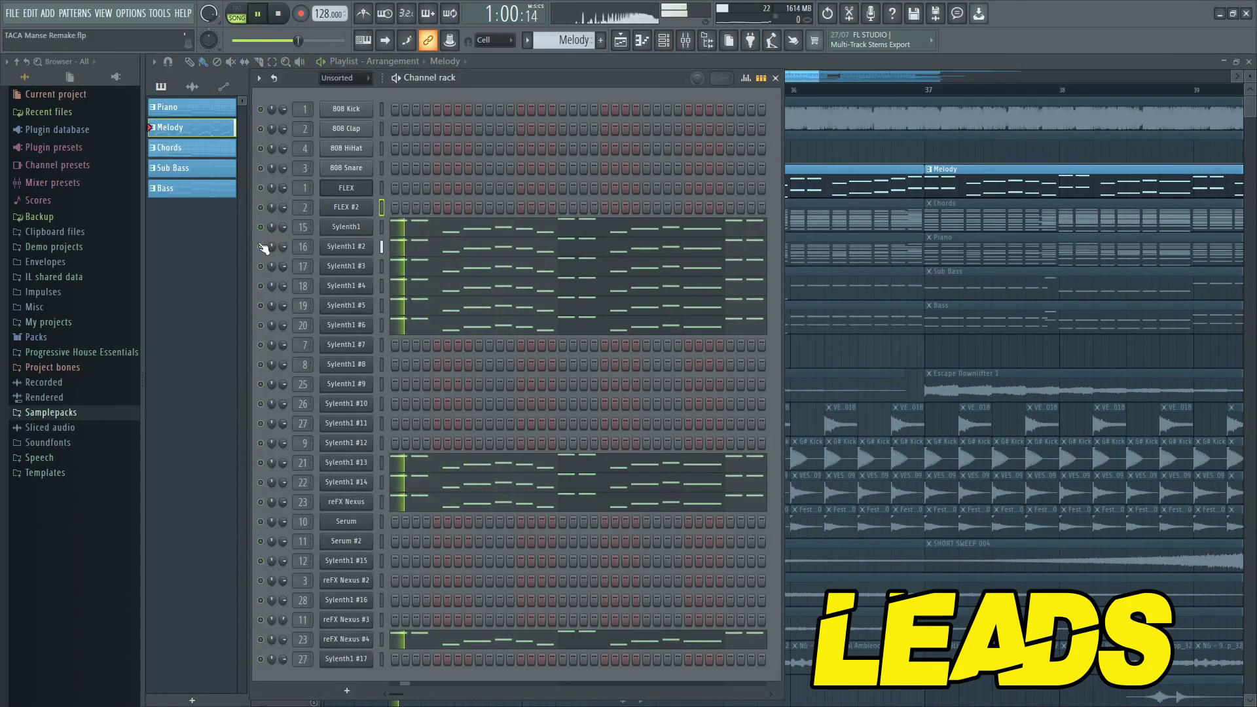
pyautogui.press('space')
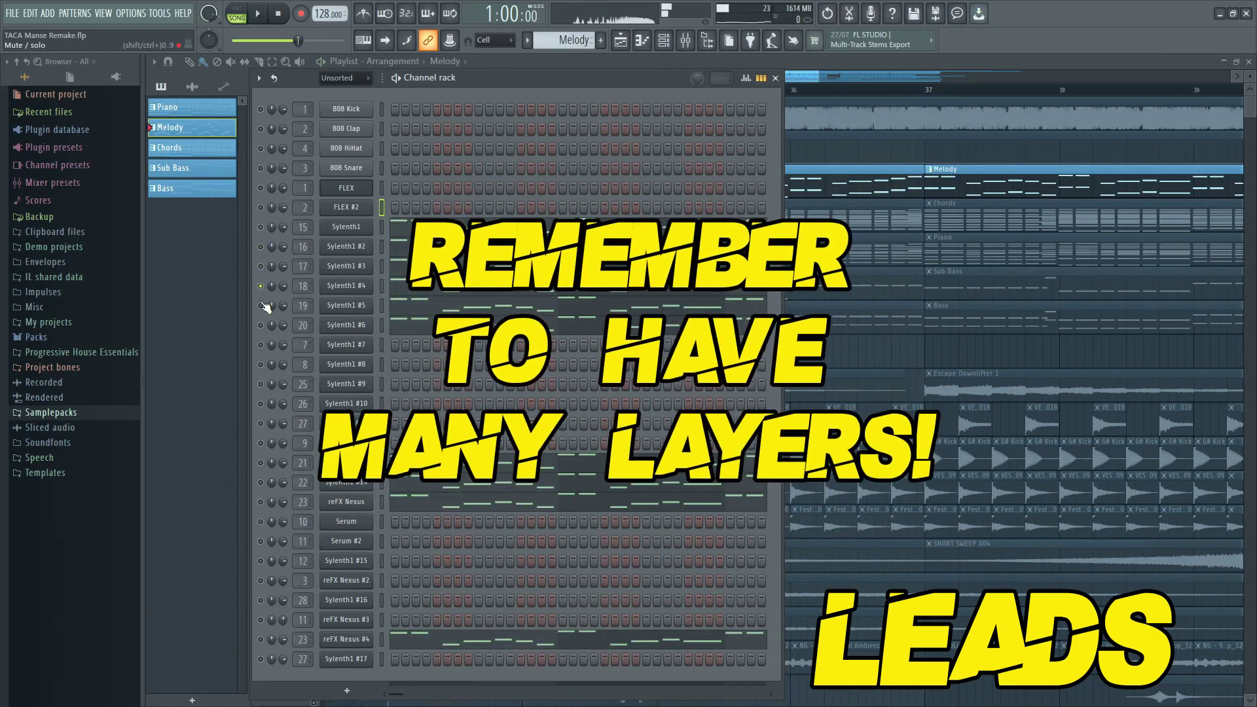
pyautogui.press('Down')
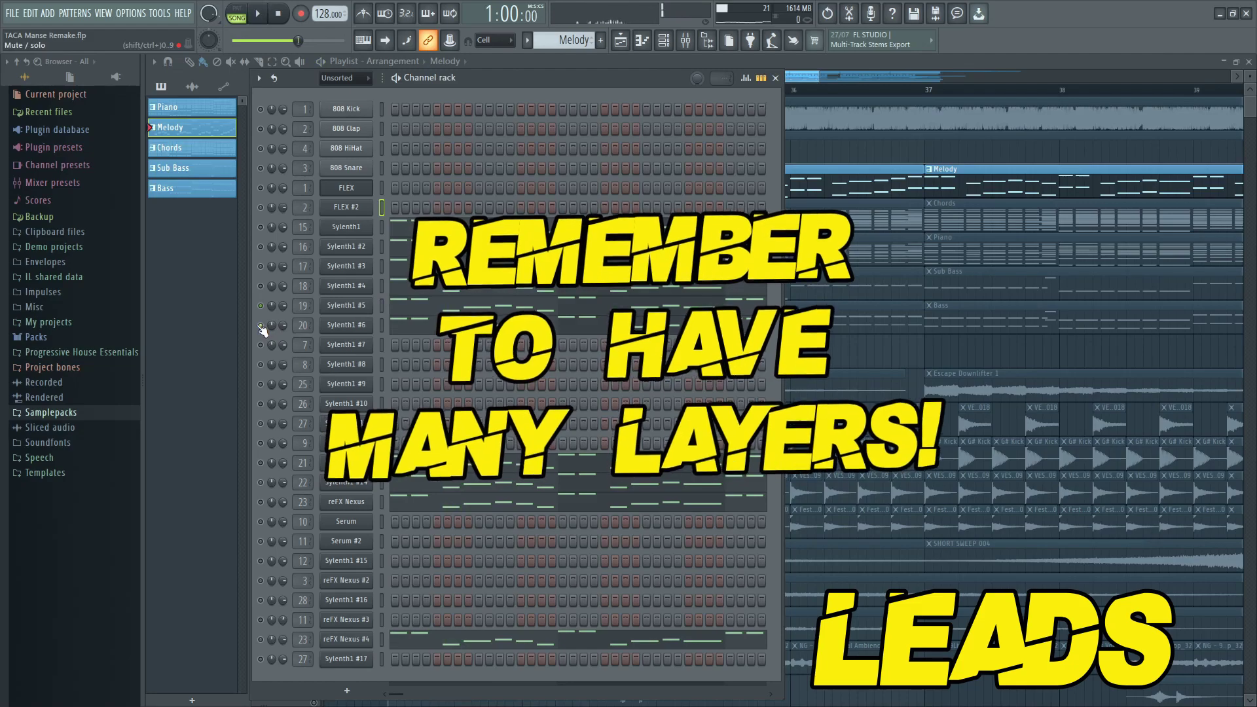
pyautogui.click(260, 463)
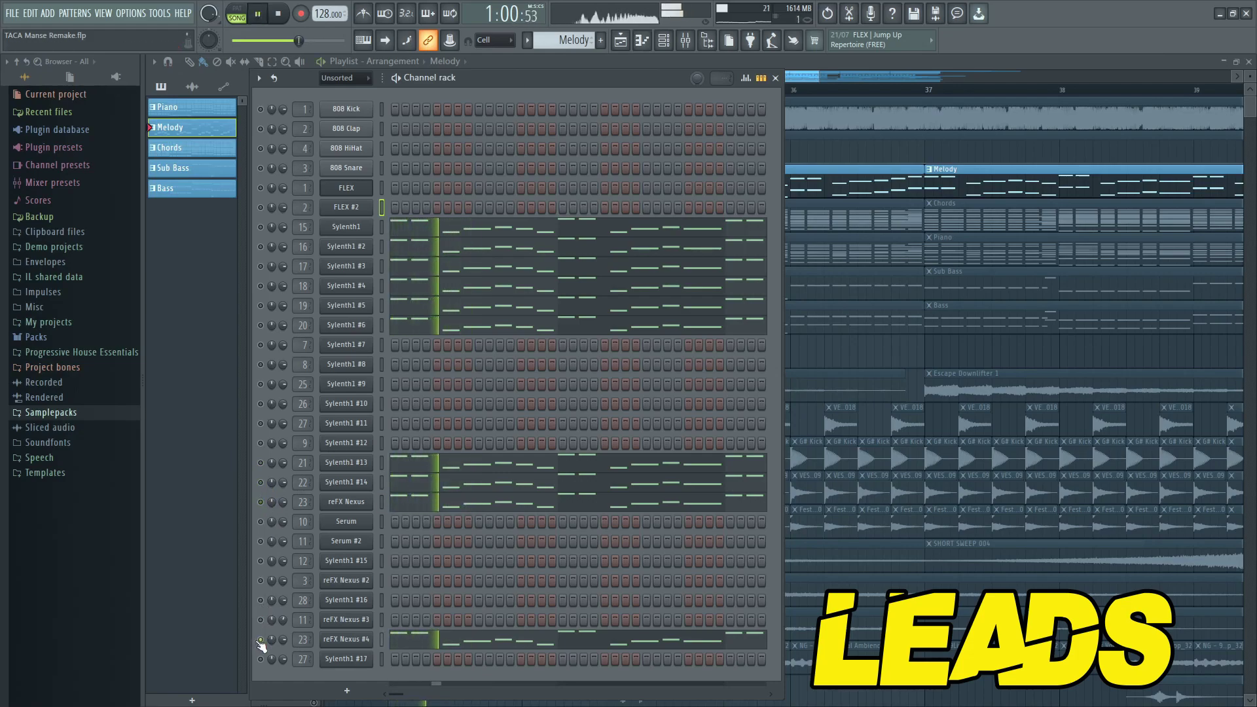
pyautogui.press('space')
pyautogui.press('space')
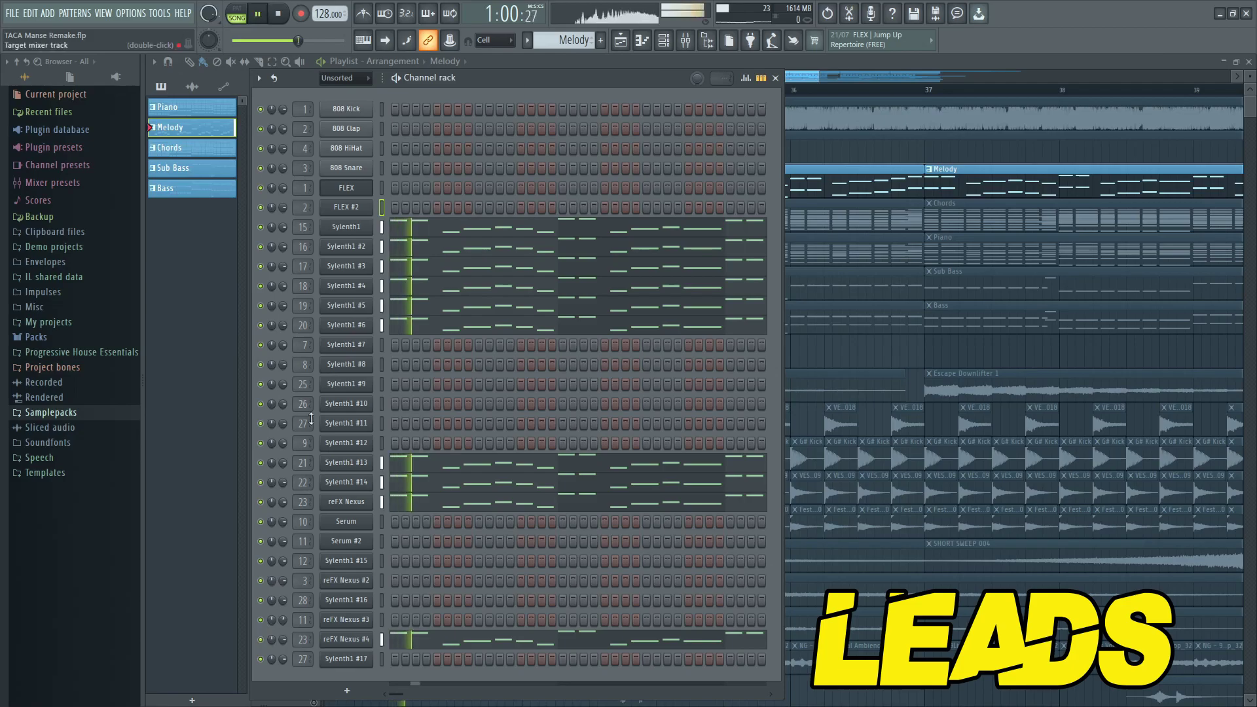
# Show the Leads Bus in the mixer and inspect its first Fruity parametric EQ 2 and OTT during playback.
pyautogui.click(687, 41)
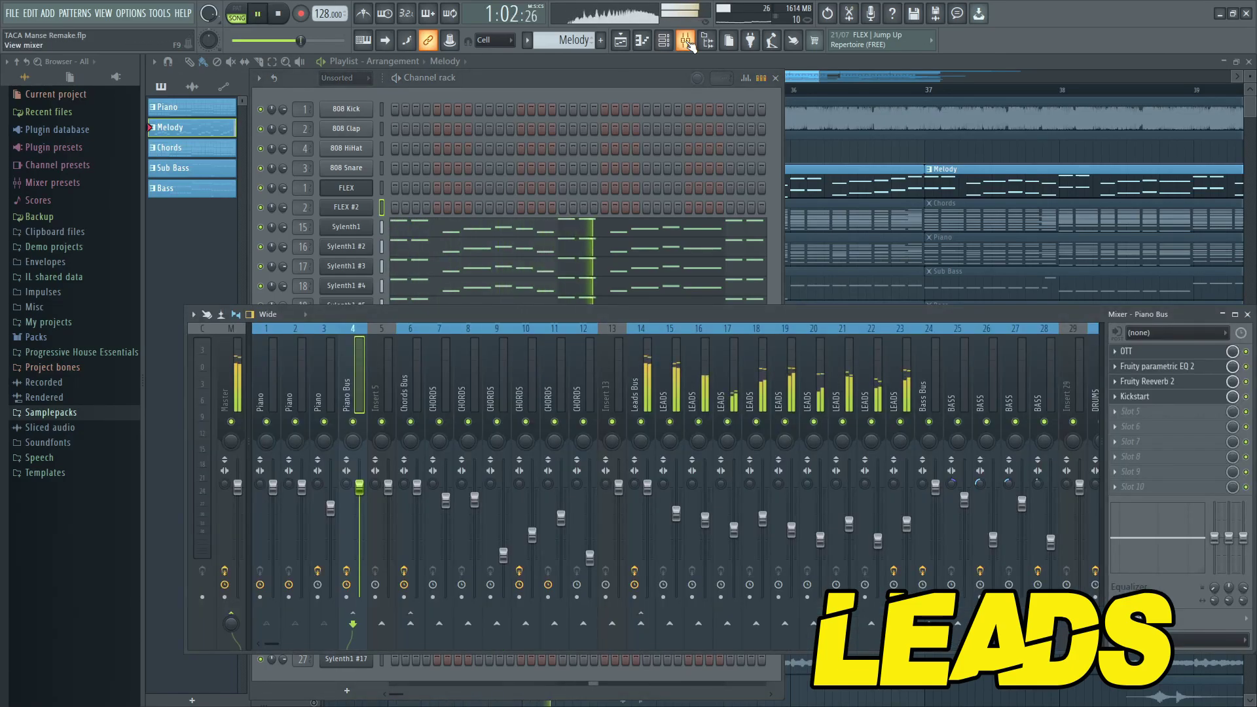
pyautogui.click(651, 380)
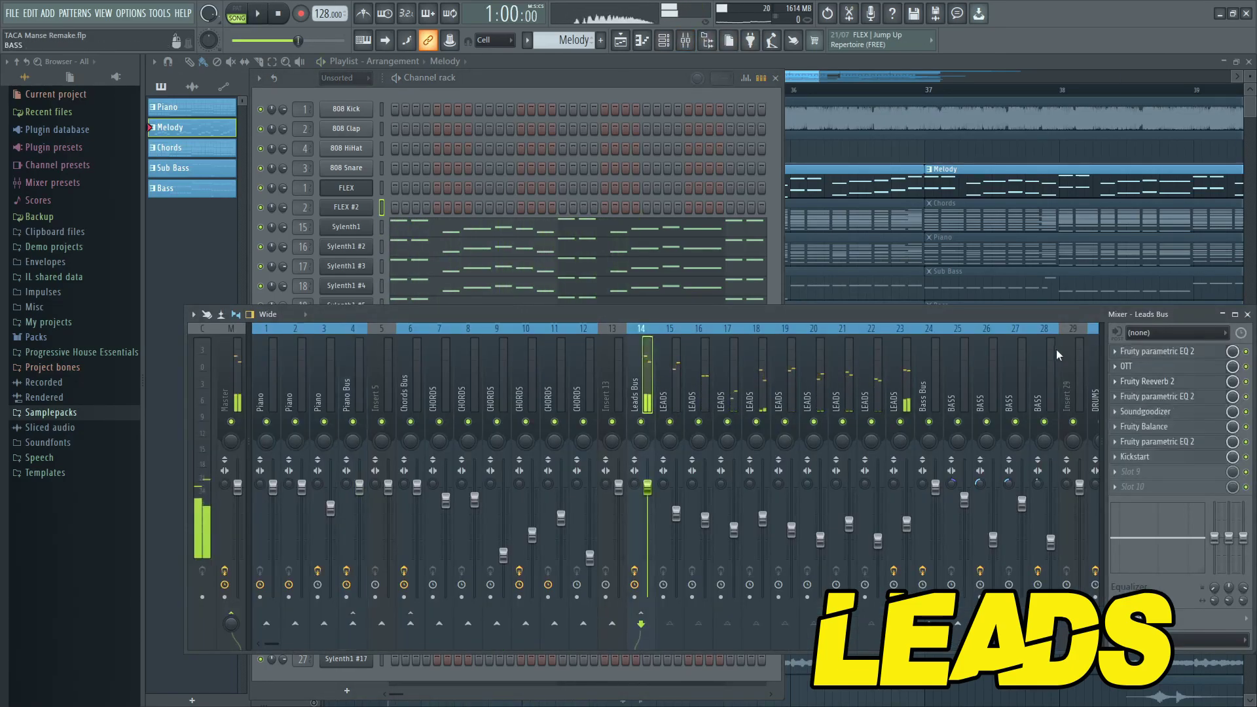
pyautogui.click(1143, 352)
pyautogui.press('space')
pyautogui.click(1153, 367)
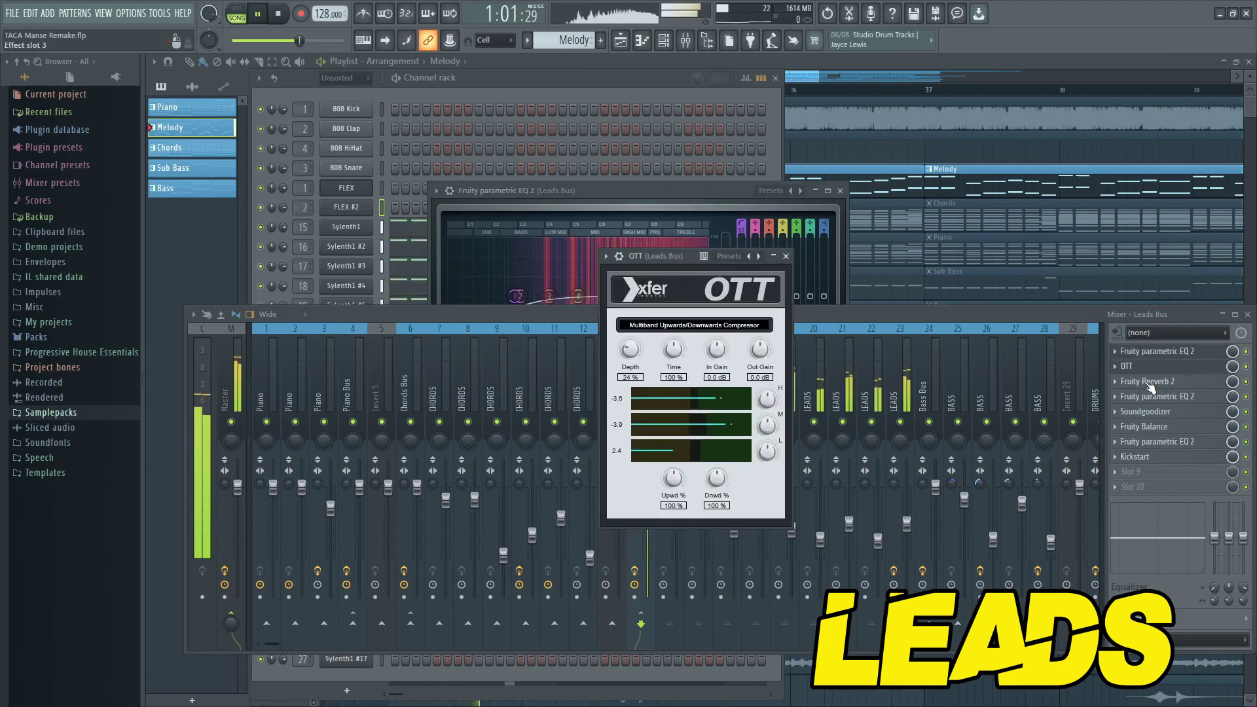
# Examine the remaining Leads Bus effects: Fruity Reeverb 2, the other two parametric EQs, Soundgoodizer, Fruity Balance and Kickstart.
pyautogui.click(1149, 381)
pyautogui.click(1153, 396)
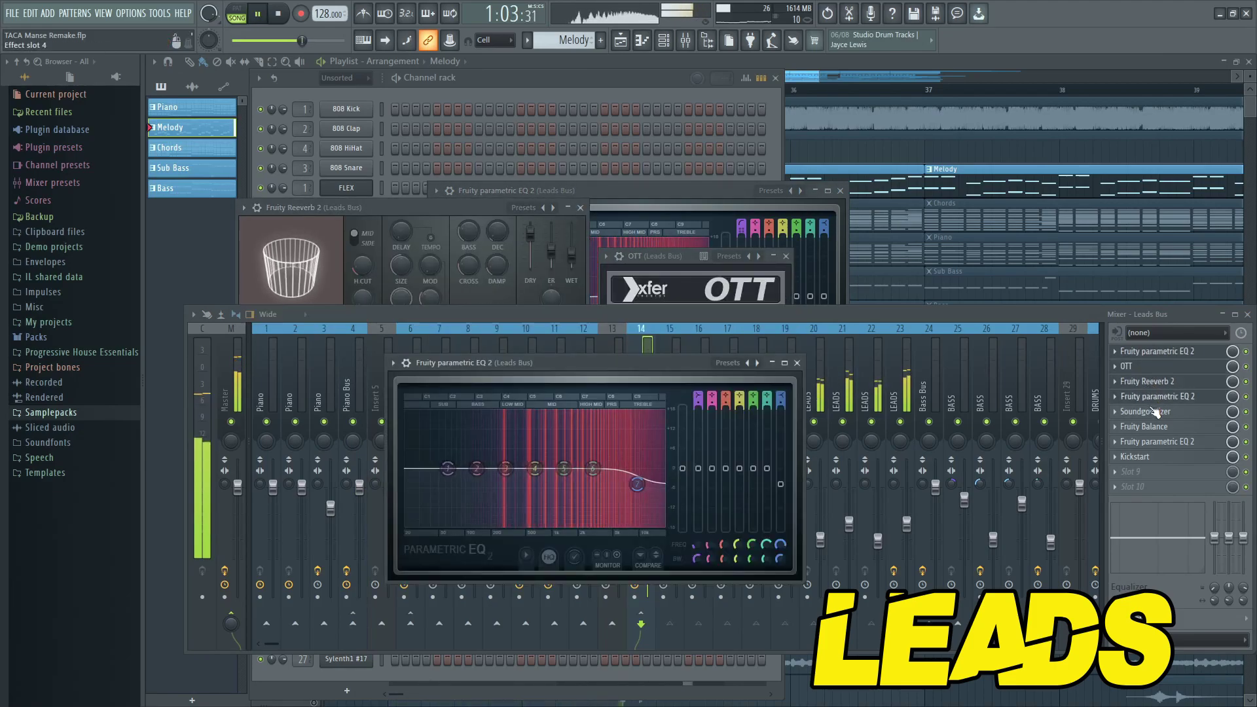
pyautogui.click(1155, 411)
pyautogui.click(1154, 426)
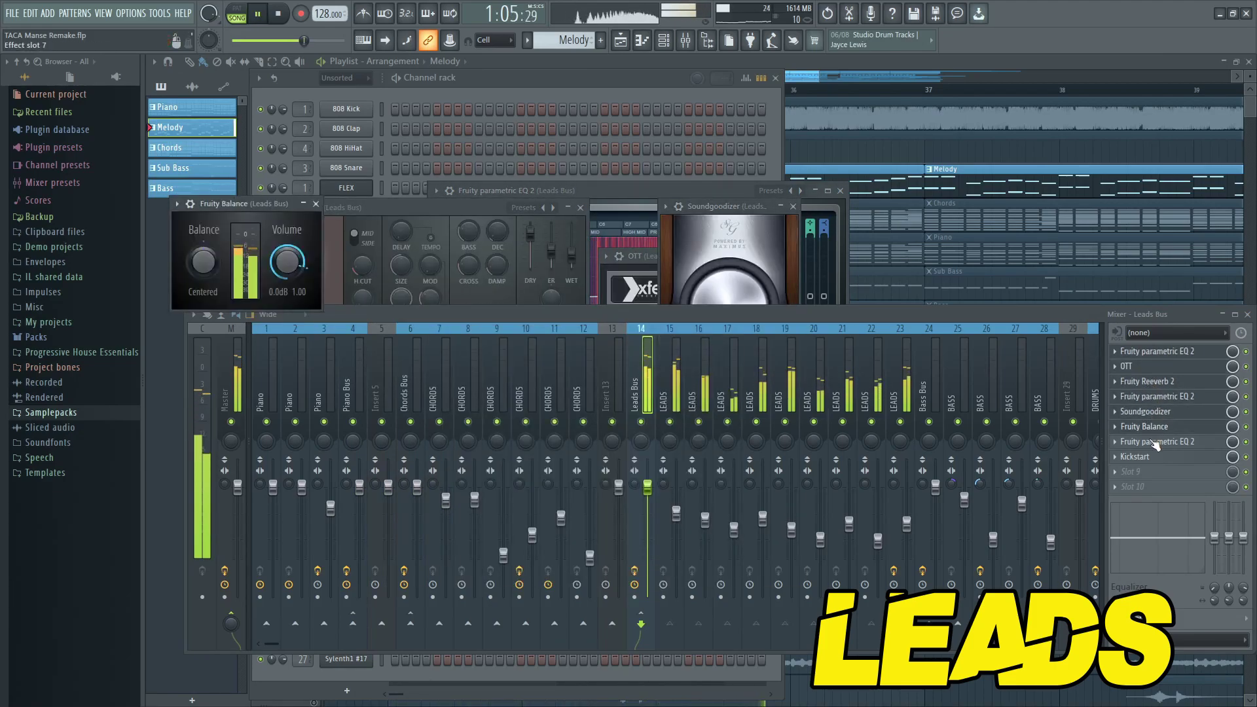
pyautogui.click(1156, 443)
pyautogui.click(1153, 457)
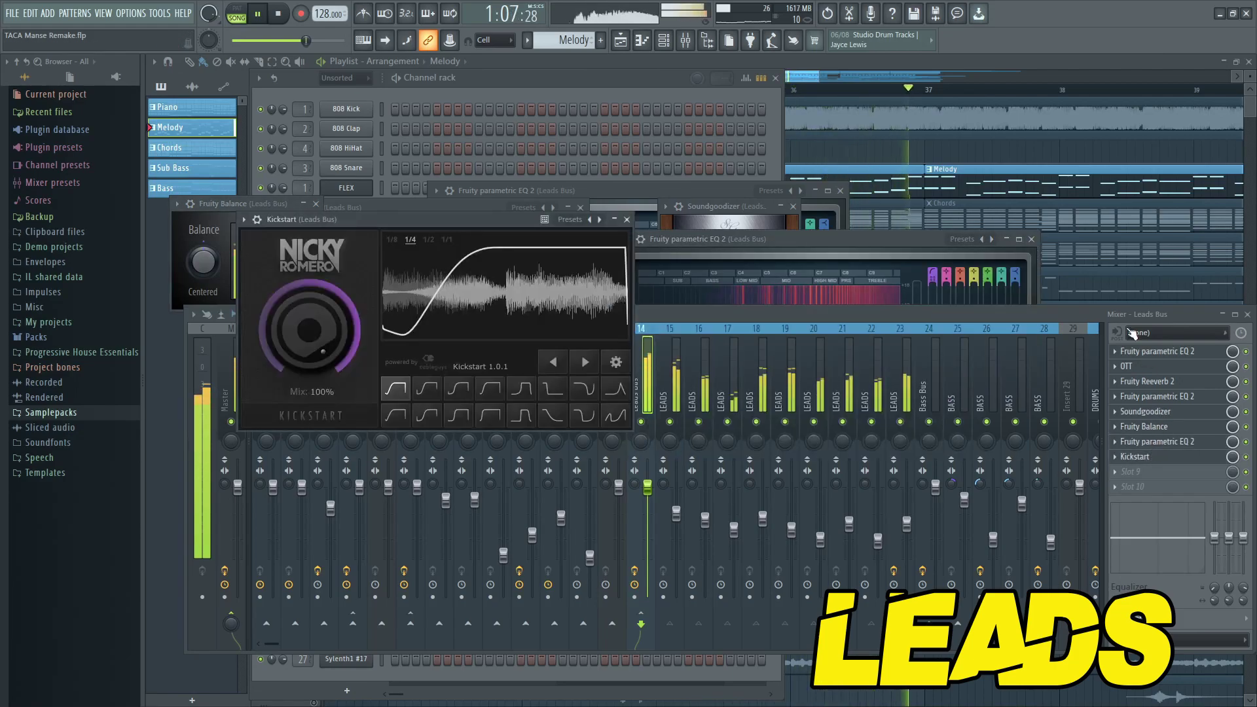
# Go through the individual LEADS mixer tracks, inspect the Fruity parametric EQ 2 on track 23 and stop playback.
pyautogui.click(675, 382)
pyautogui.click(675, 382)
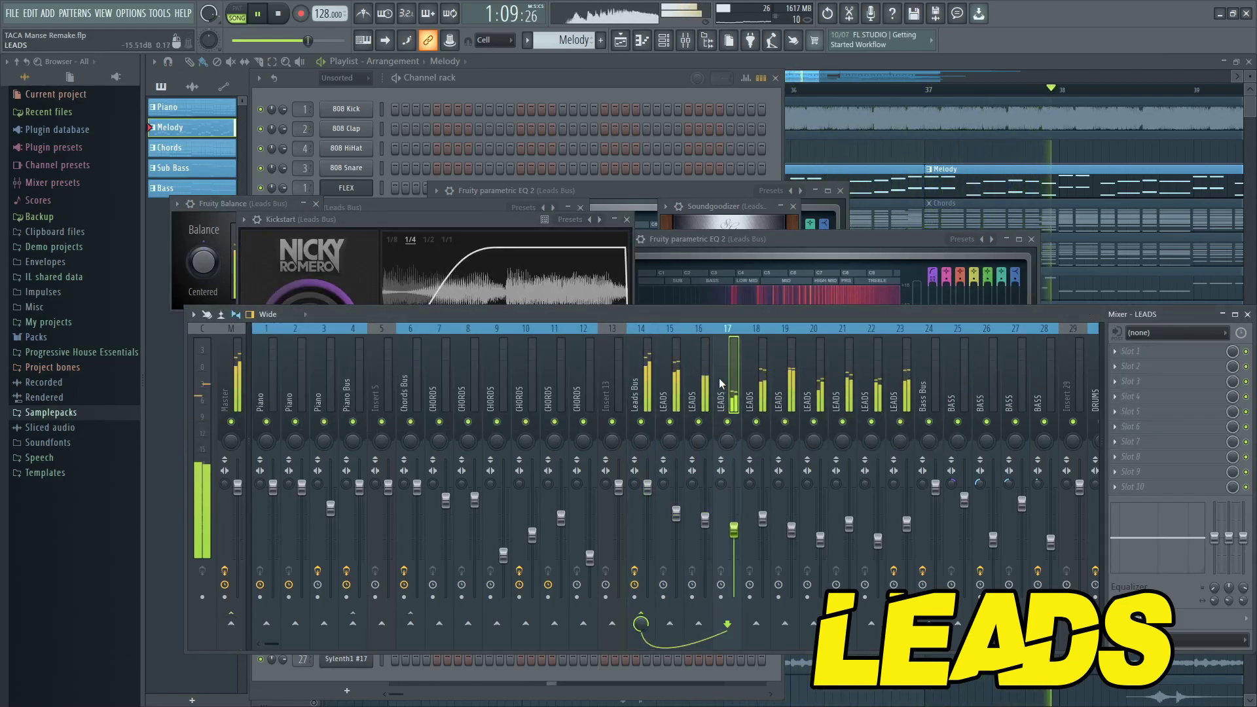
pyautogui.click(892, 396)
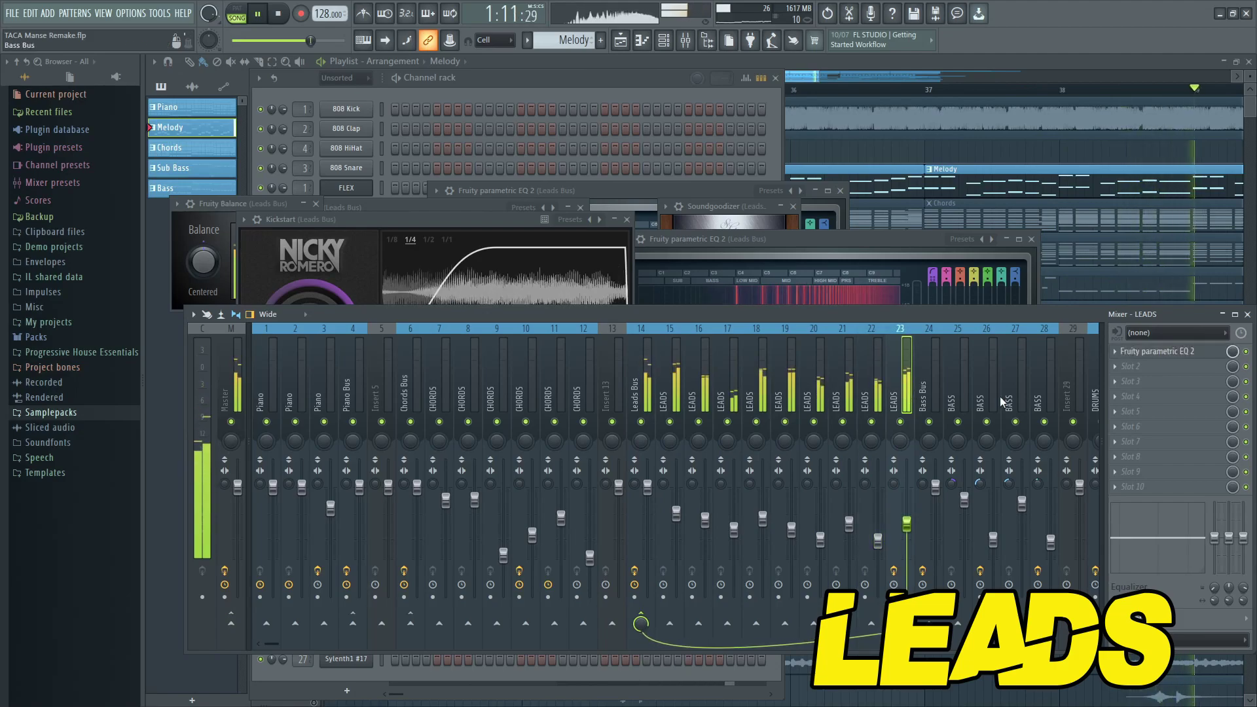
pyautogui.click(1159, 351)
pyautogui.click(915, 334)
pyautogui.press('space')
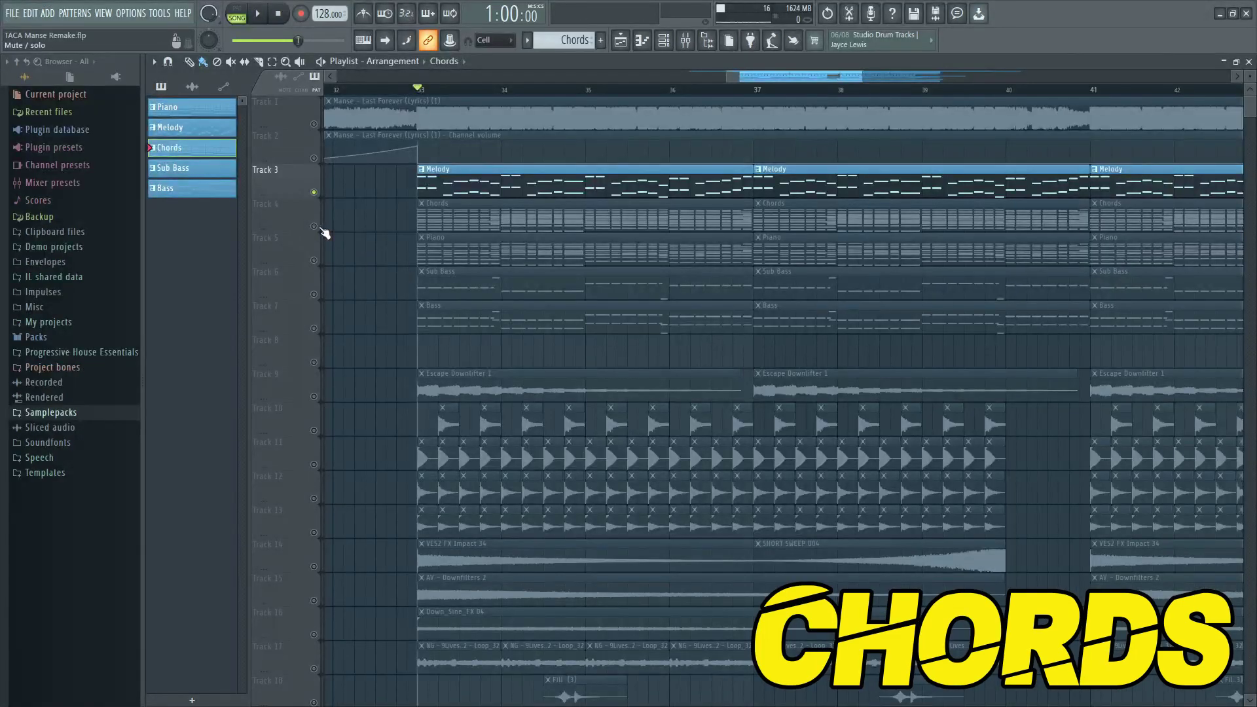
# Solo the Chords playlist track and audition its channel layers one at a time from the channel rack.
pyautogui.rightClick(315, 227)
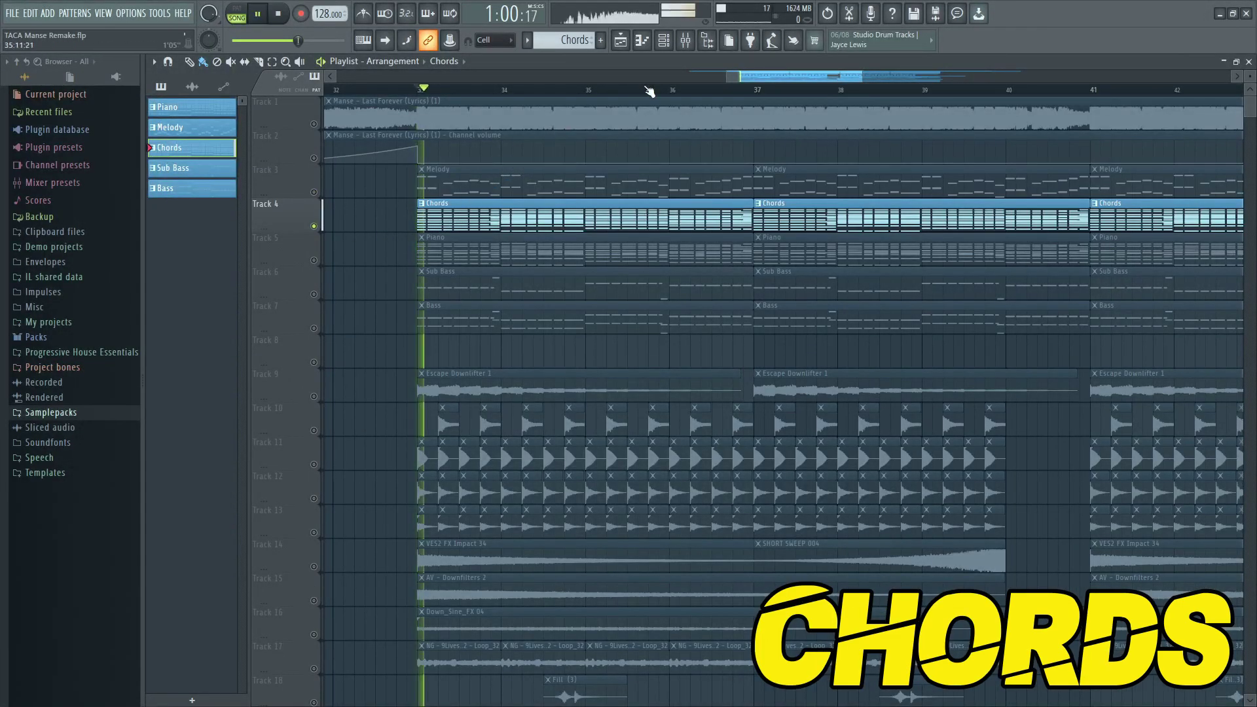
pyautogui.click(663, 40)
pyautogui.press('space')
pyautogui.rightClick(522, 357)
pyautogui.press('space')
pyautogui.click(522, 377)
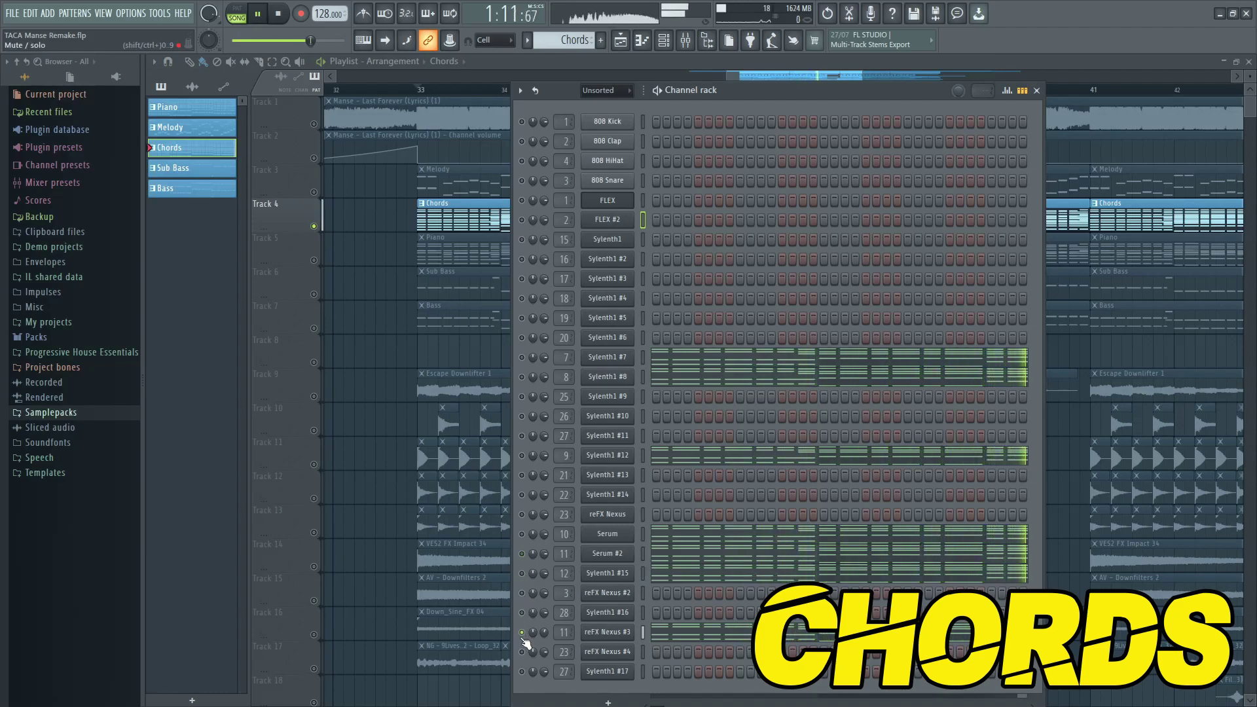
# Examine the Chords Bus effects in the mixer: OTT, both Fruity parametric EQ 2 instances and Kickstart.
pyautogui.click(672, 47)
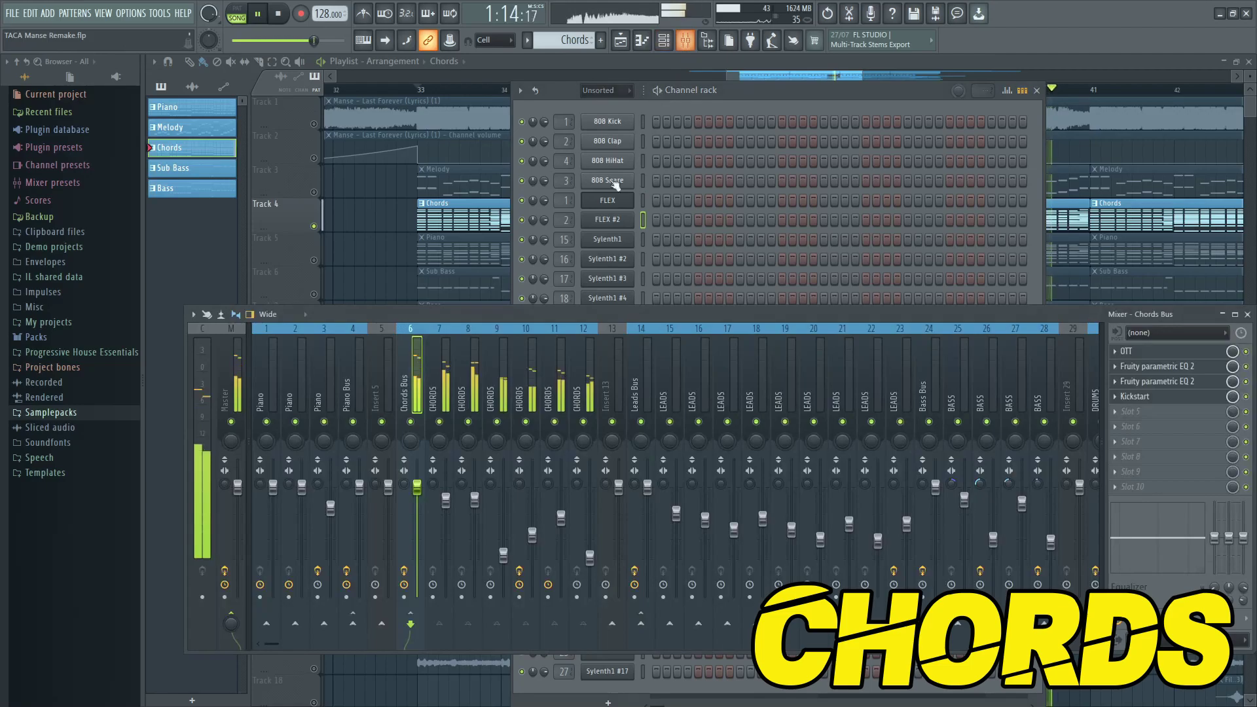
pyautogui.click(1186, 354)
pyautogui.click(1188, 383)
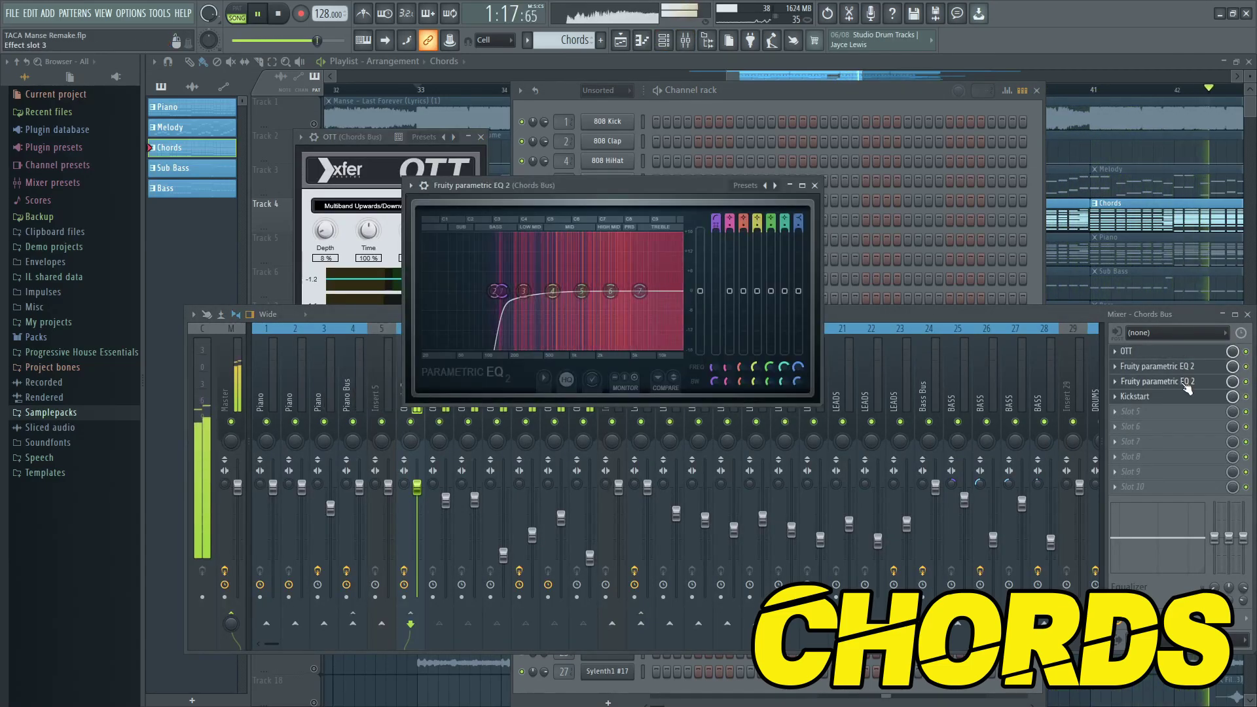
pyautogui.click(1186, 382)
pyautogui.click(1172, 397)
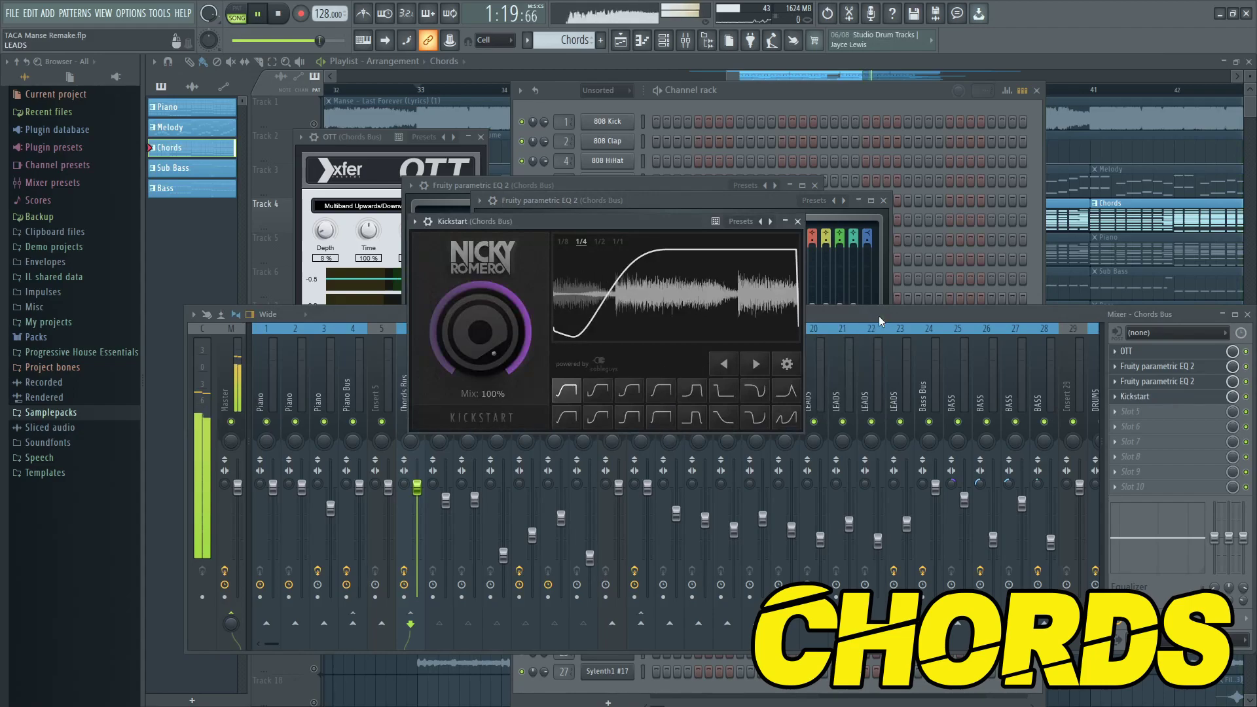
# Inspect the Fruity parametric EQ 2 on CHORDS mixer track 10, and return to the Chords clip in the playlist.
pyautogui.click(880, 323)
pyautogui.click(527, 393)
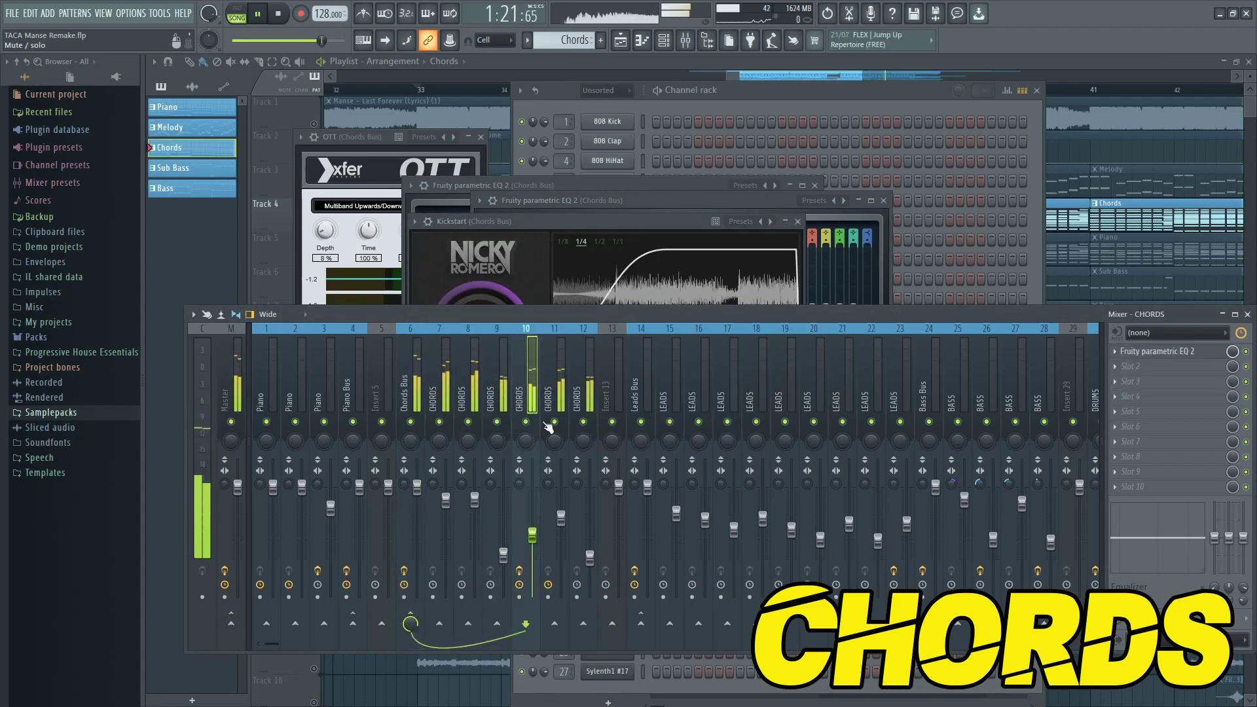
pyautogui.click(1157, 351)
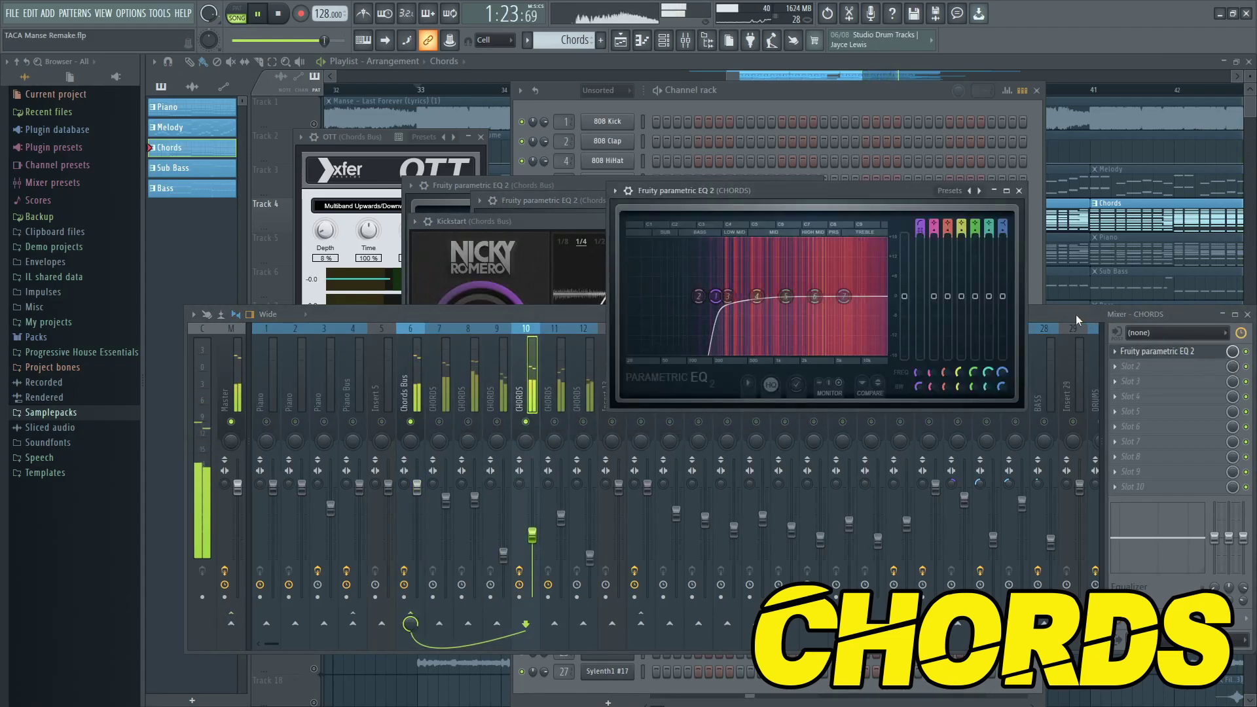
pyautogui.moveTo(622, 318); pyautogui.dragTo(680, 312)
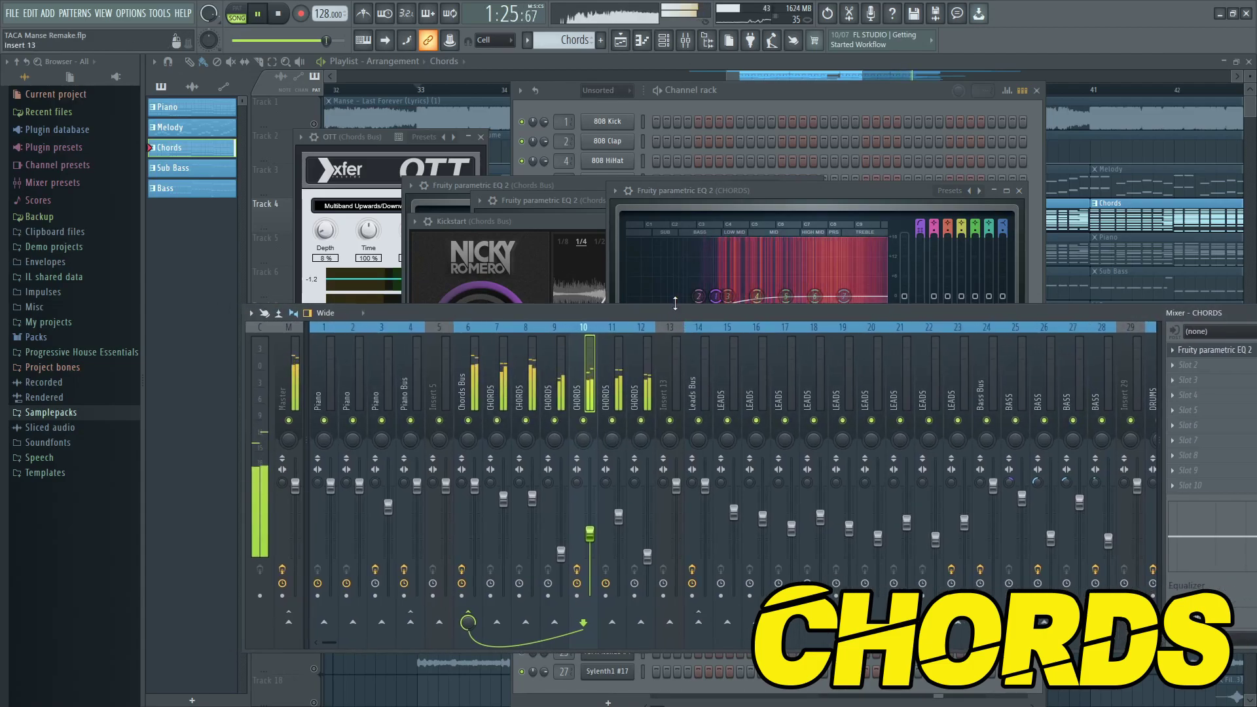
pyautogui.click(702, 59)
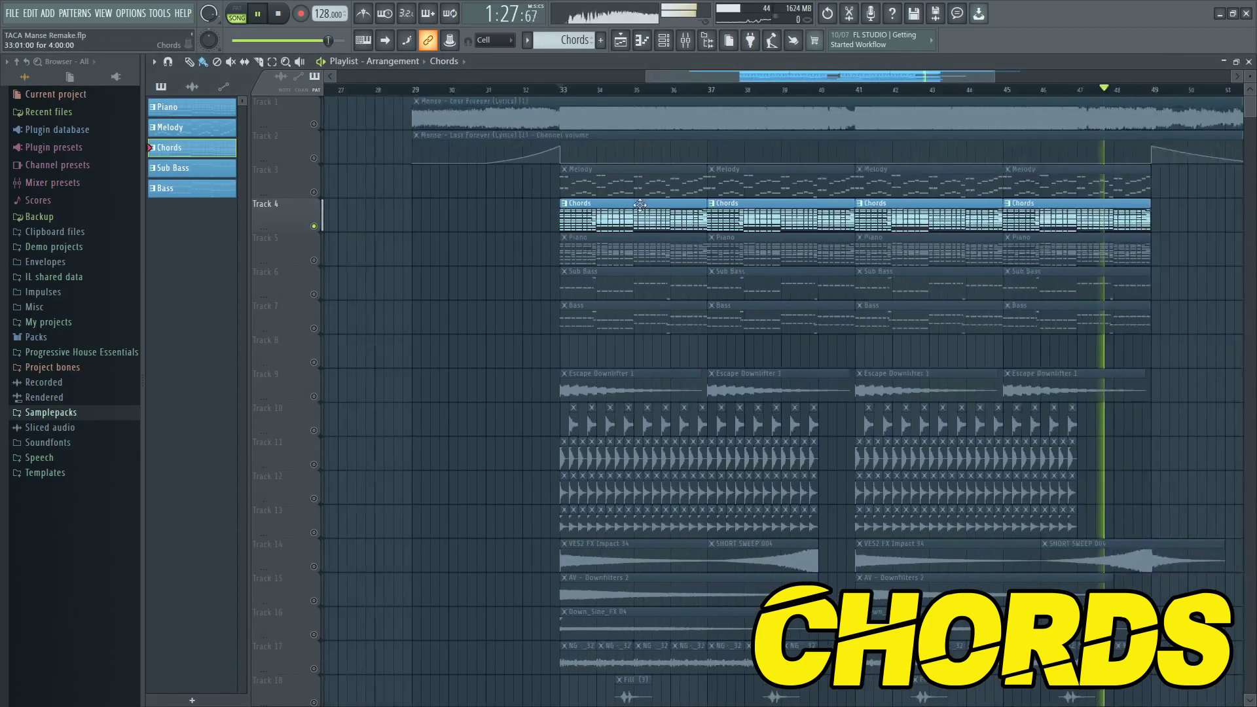
pyautogui.doubleClick(639, 205)
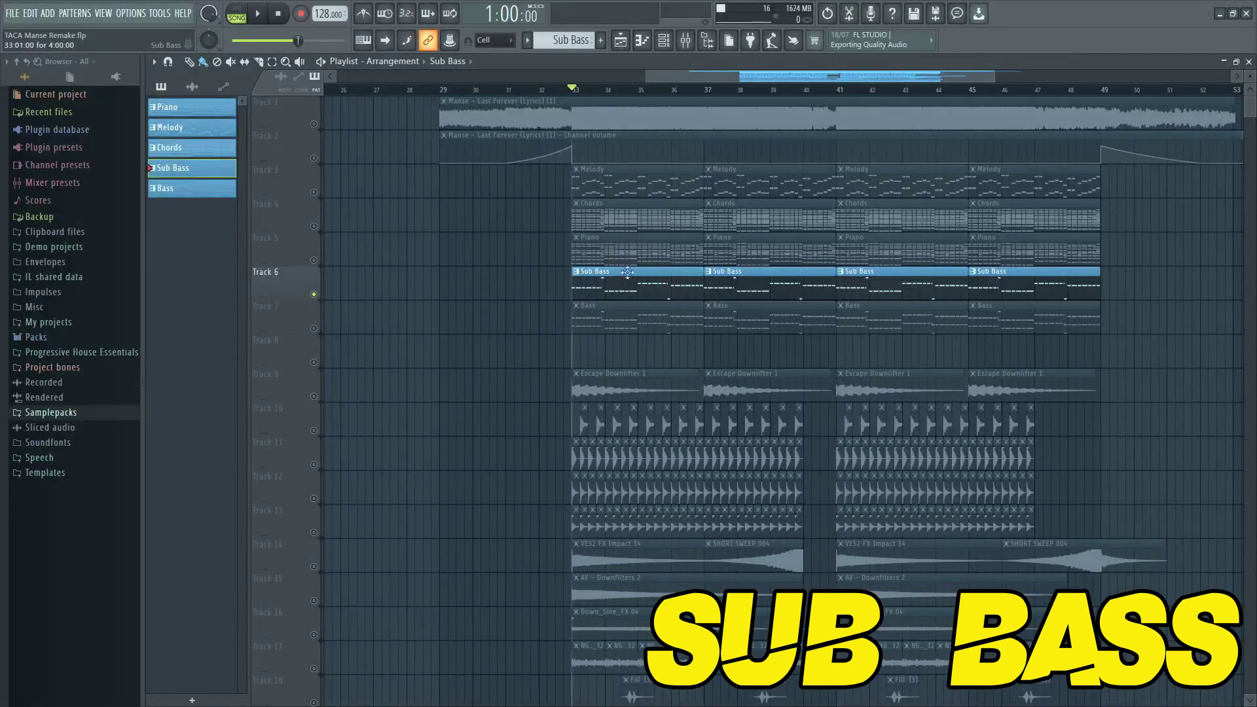
# Play the soloed Sub Bass track and examine the Bass Bus effects Fruity parametric EQ 2 and Kickstart, plus BASS mixer track 25.
pyautogui.press('space')
pyautogui.click(665, 42)
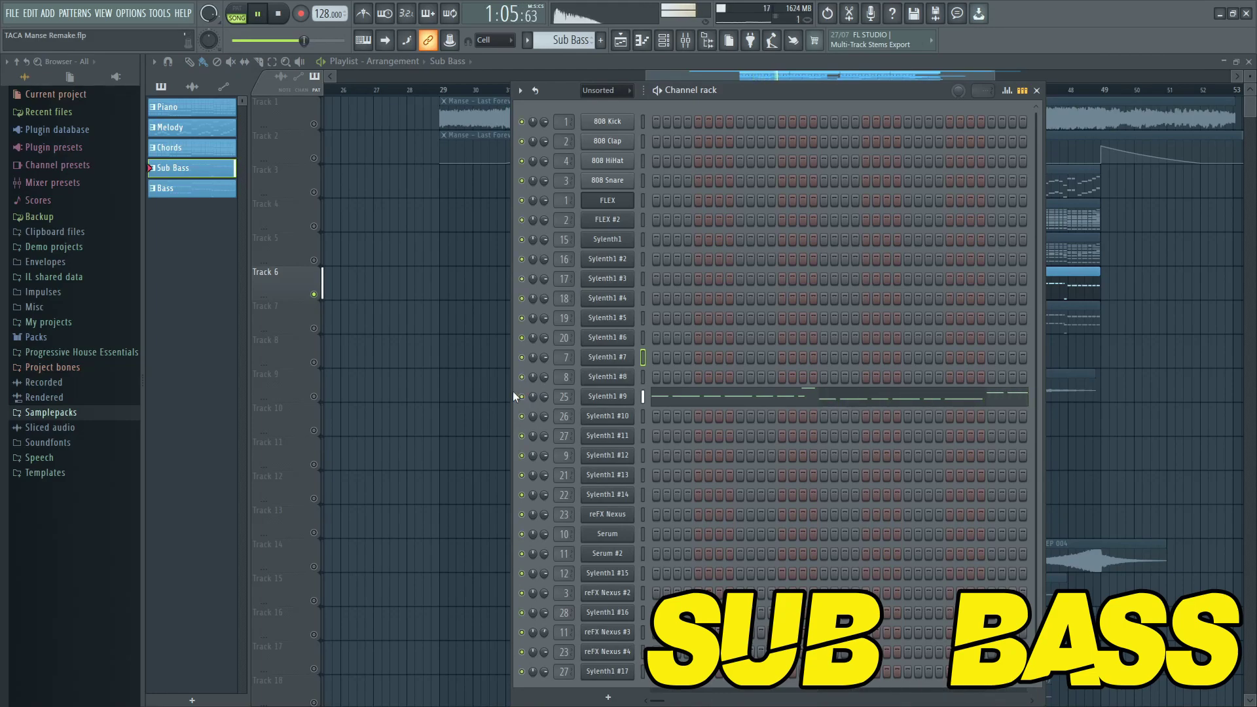
pyautogui.click(688, 41)
pyautogui.click(980, 364)
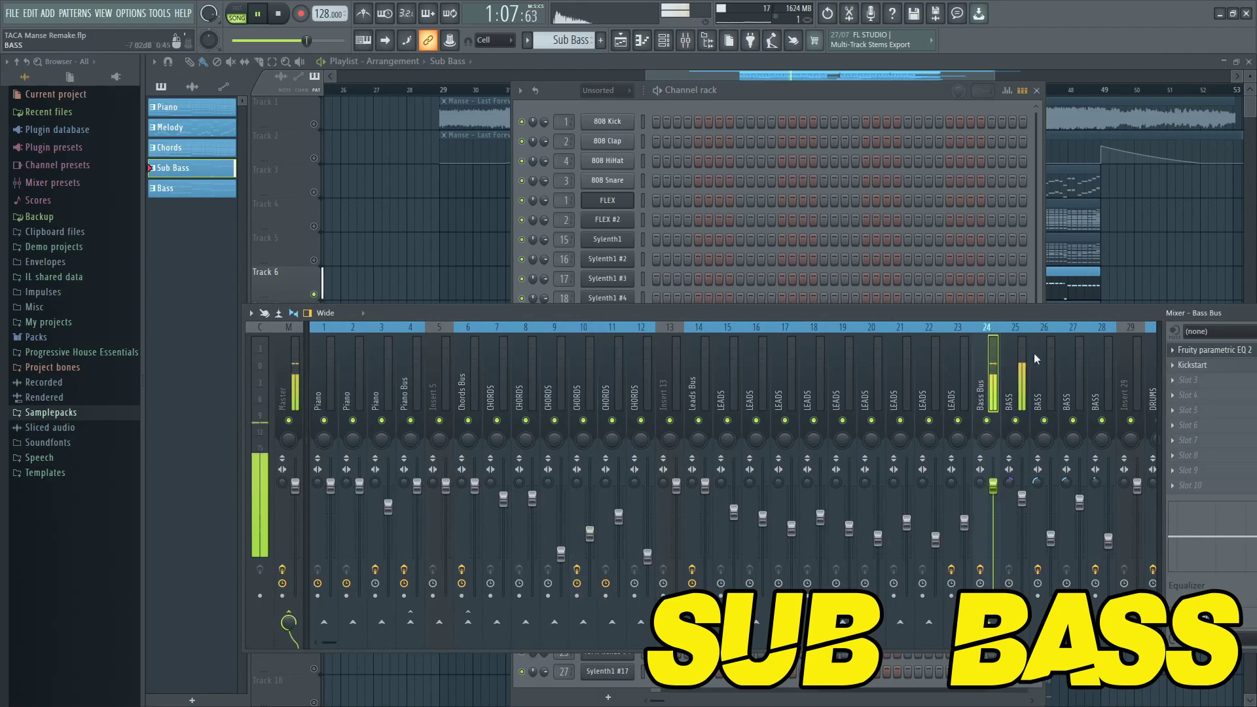
pyautogui.click(1210, 355)
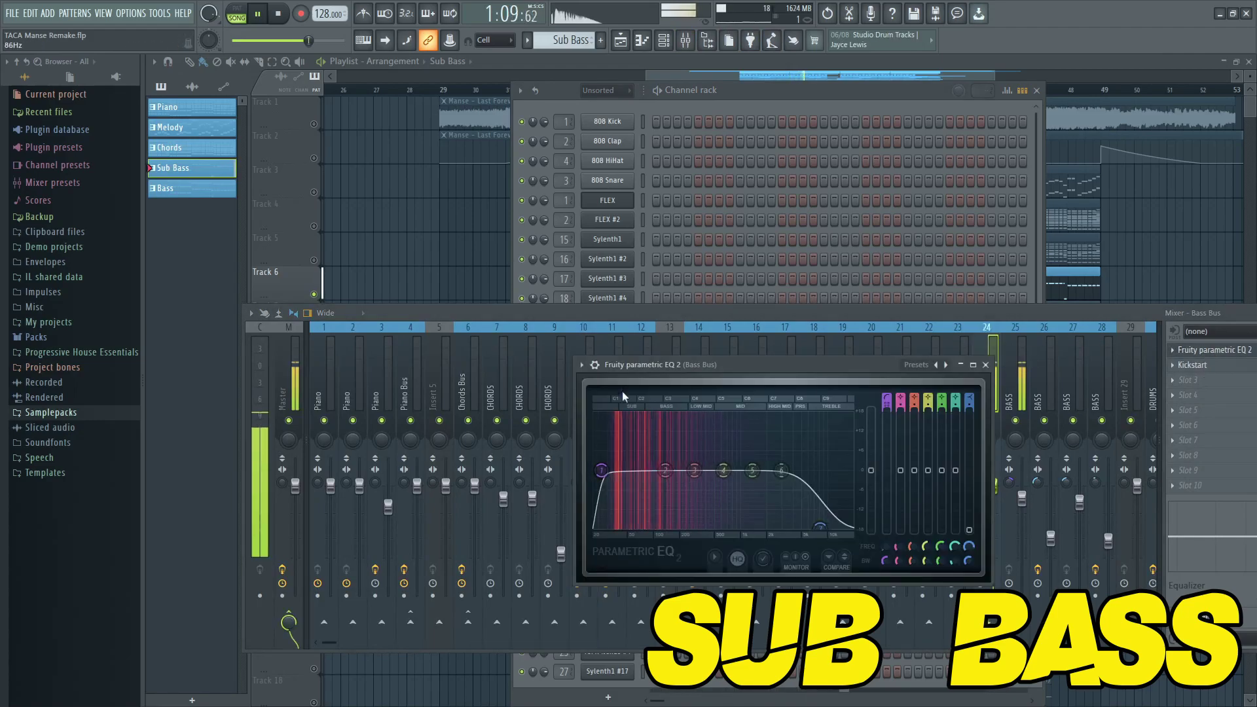
pyautogui.moveTo(583, 365); pyautogui.dragTo(276, 137)
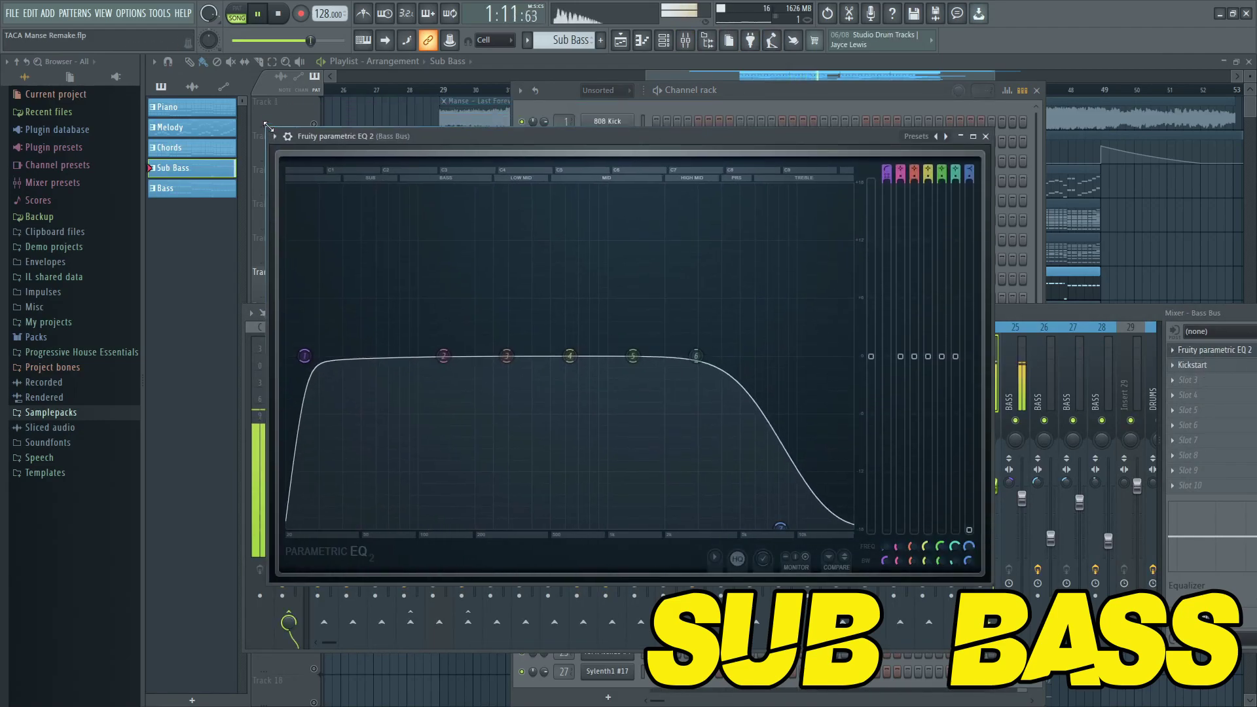
pyautogui.click(1192, 365)
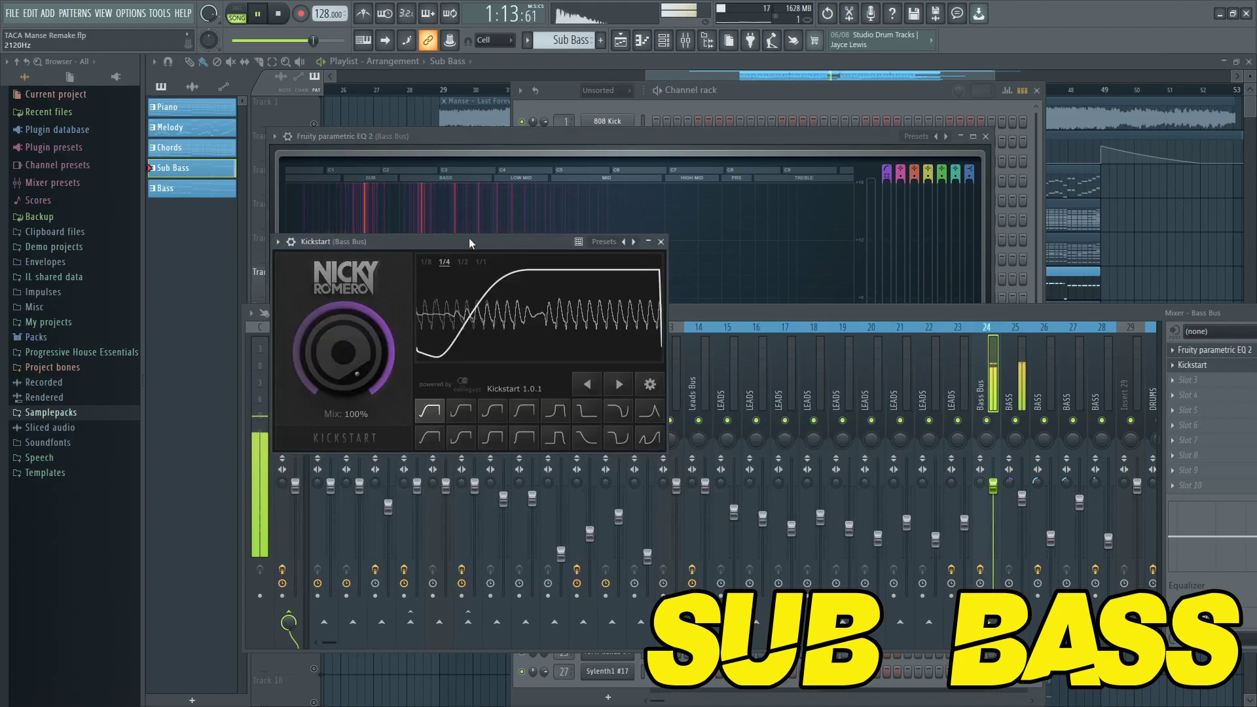
pyautogui.moveTo(481, 246); pyautogui.dragTo(506, 197)
pyautogui.click(1015, 375)
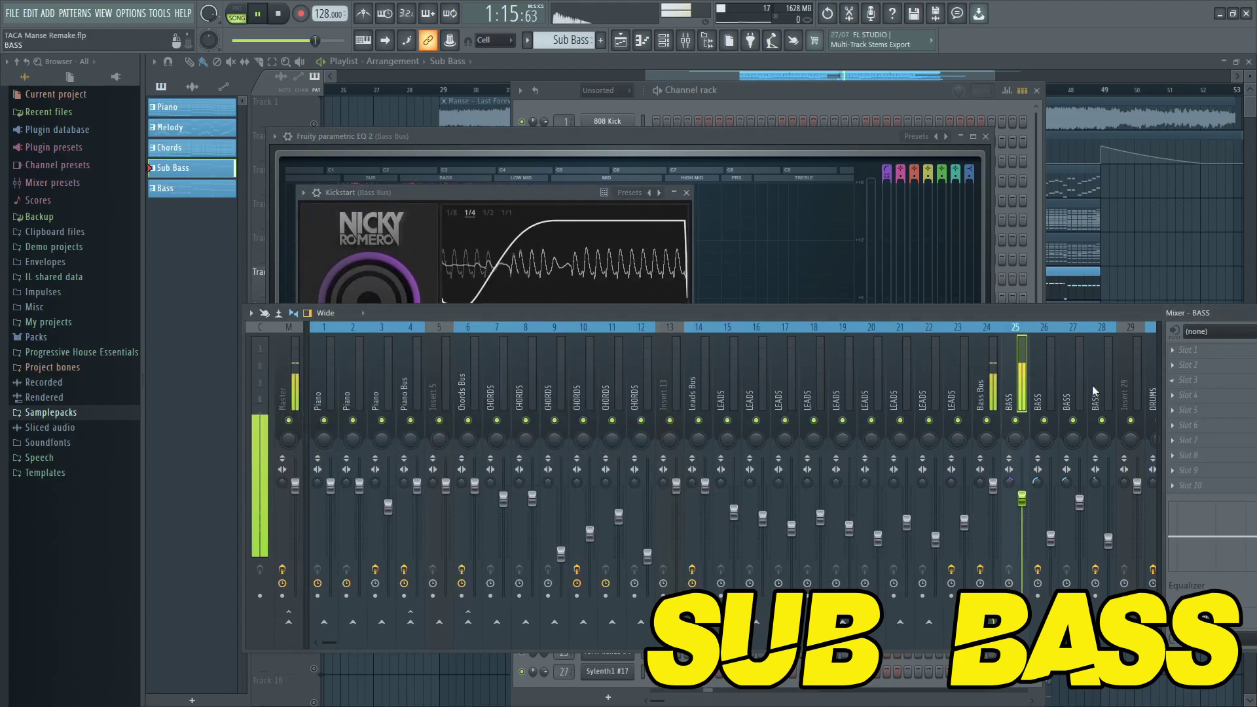
# View the Sub Bass clip's Sylenth1 #9 notes in the piano roll and play them.
pyautogui.press('F12')
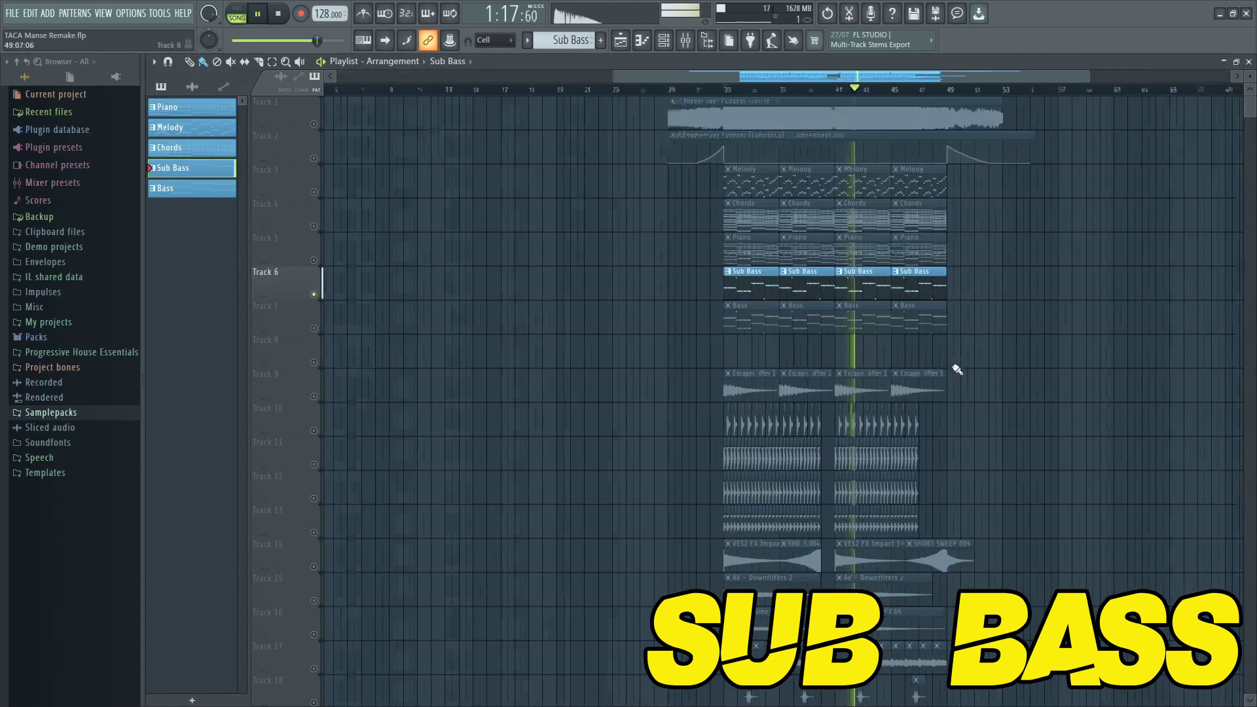
pyautogui.scroll(3, 773, 348)
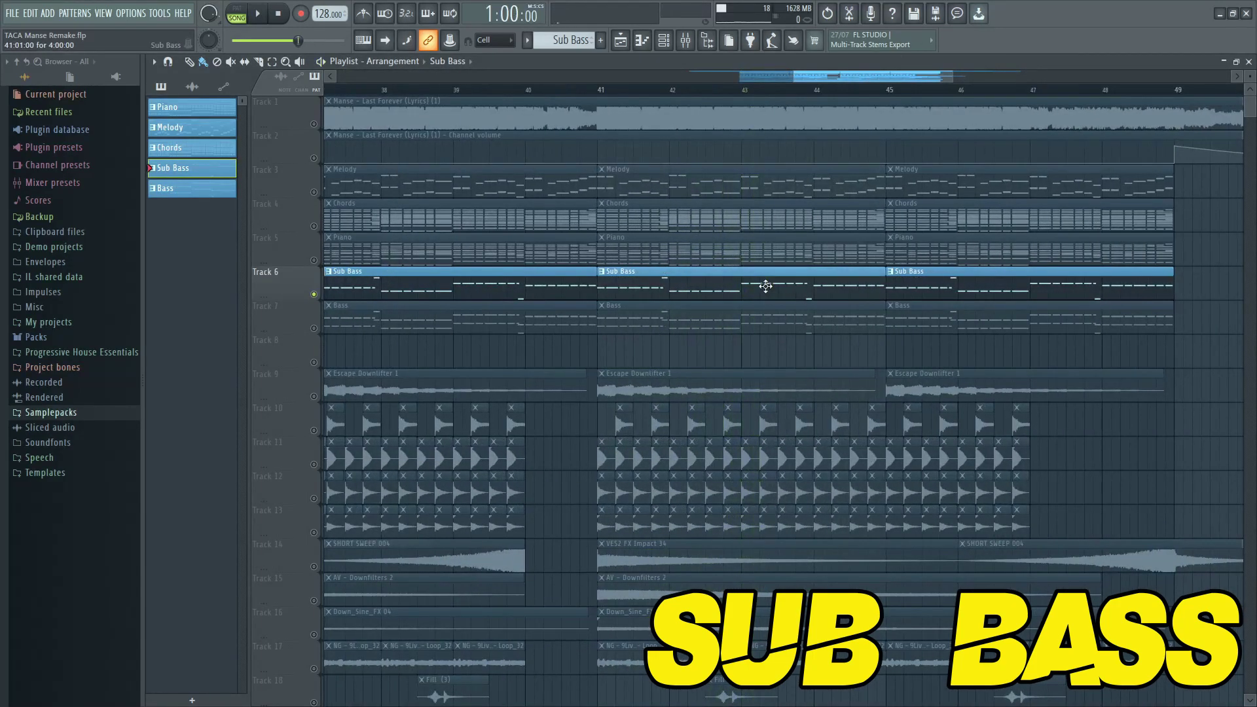
pyautogui.doubleClick(766, 286)
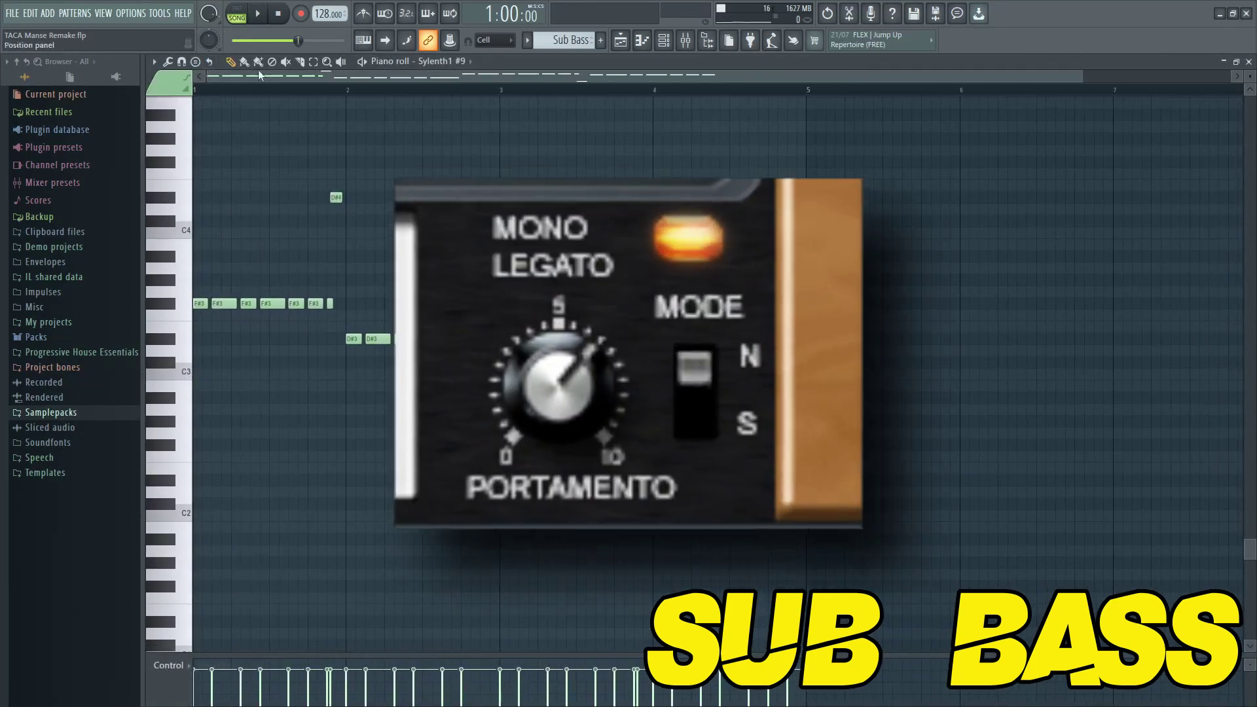
pyautogui.press('space')
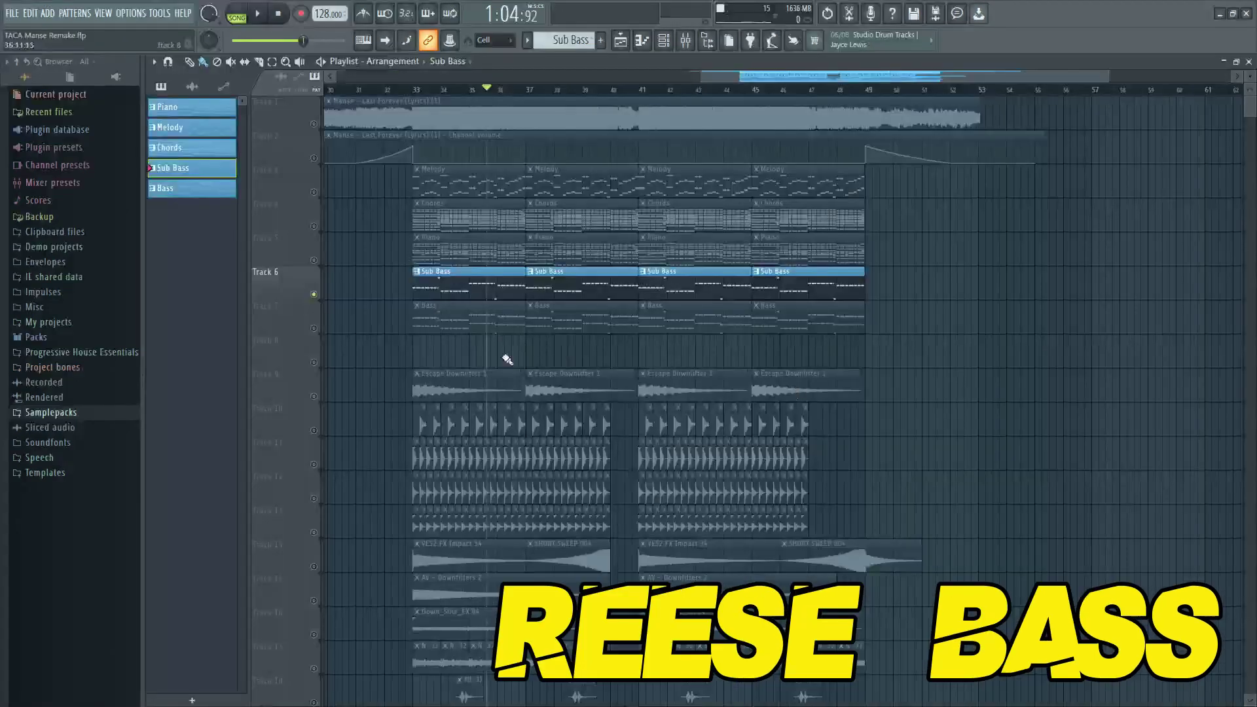
# Play the soloed Bass playlist track and audition its Sylenth1 layers from the channel rack.
pyautogui.scroll(5, 323, 351)
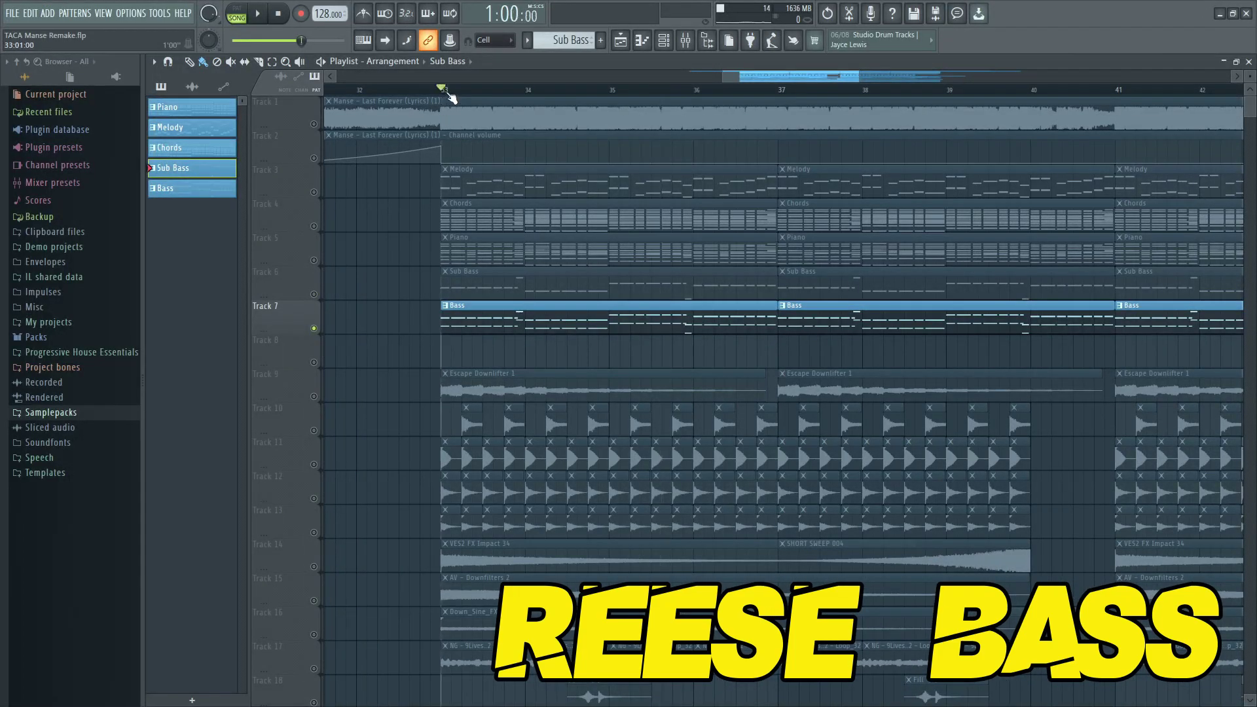
pyautogui.press('space')
pyautogui.press('F6')
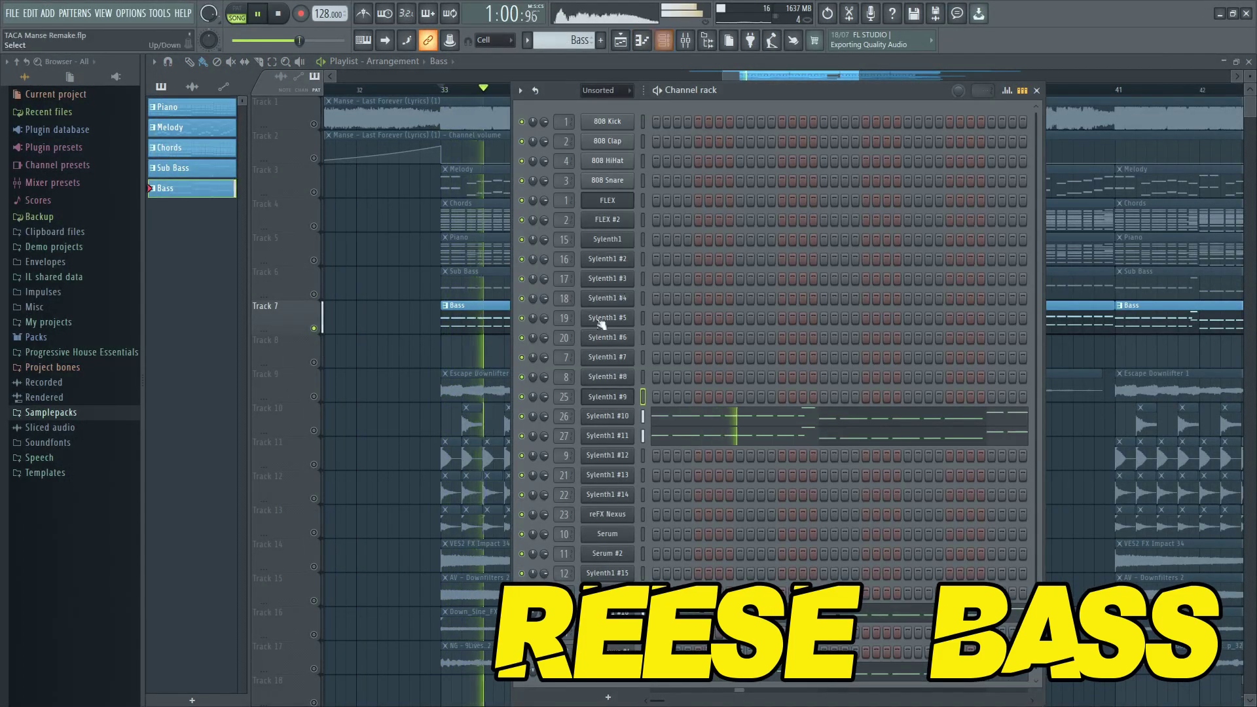
pyautogui.press('space')
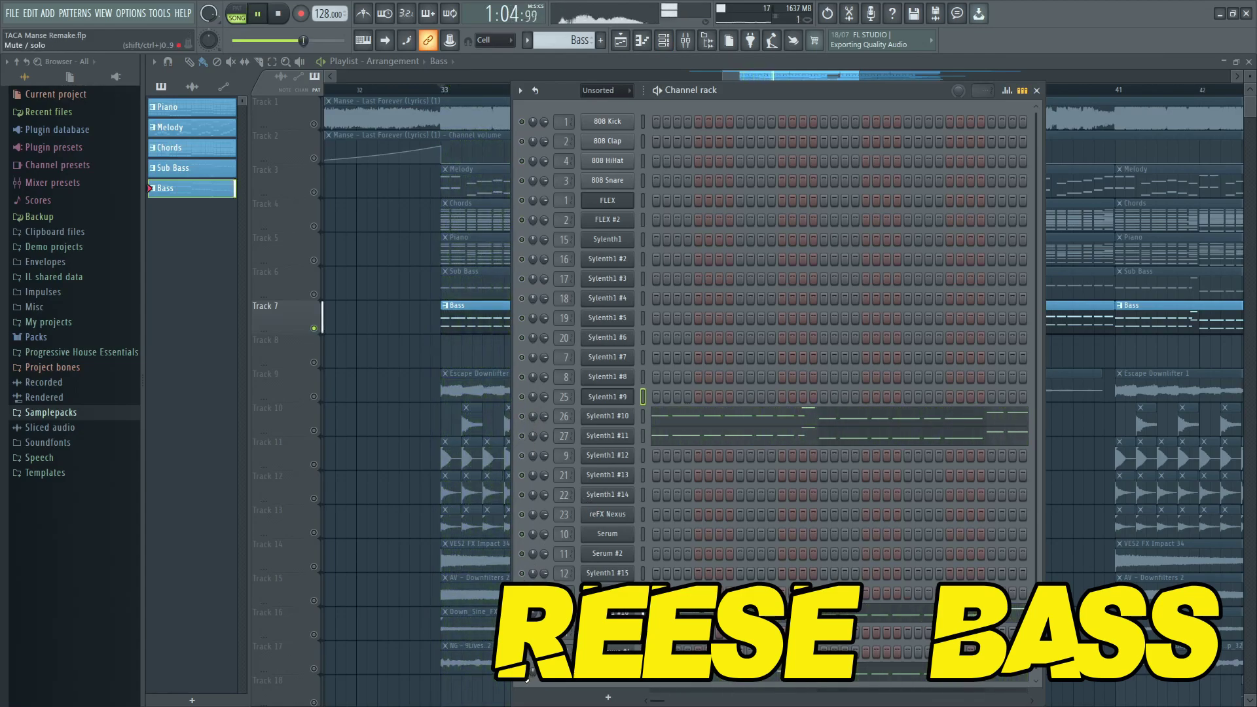
pyautogui.moveTo(792, 89); pyautogui.dragTo(853, 79)
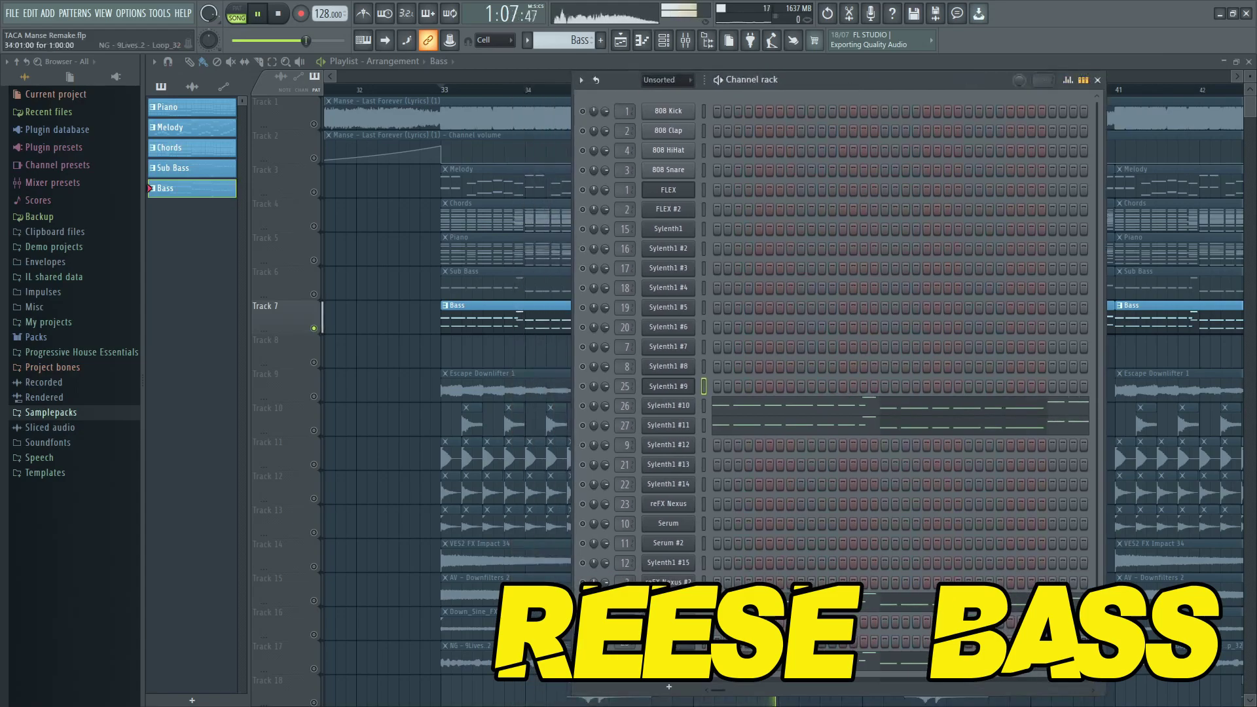
# Examine the Fruity parametric EQ 2 and Kickstart on the Bass Bus while the Bass track plays.
pyautogui.click(685, 44)
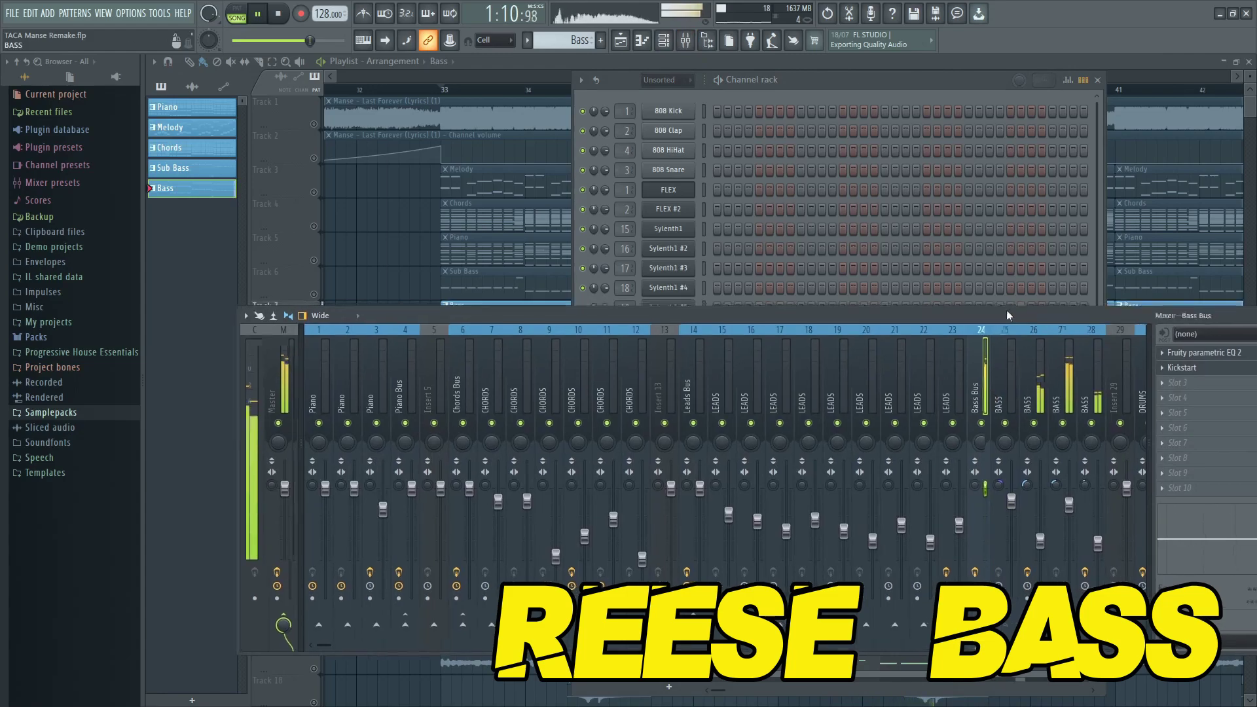
pyautogui.moveTo(1014, 317); pyautogui.dragTo(783, 288)
pyautogui.click(982, 324)
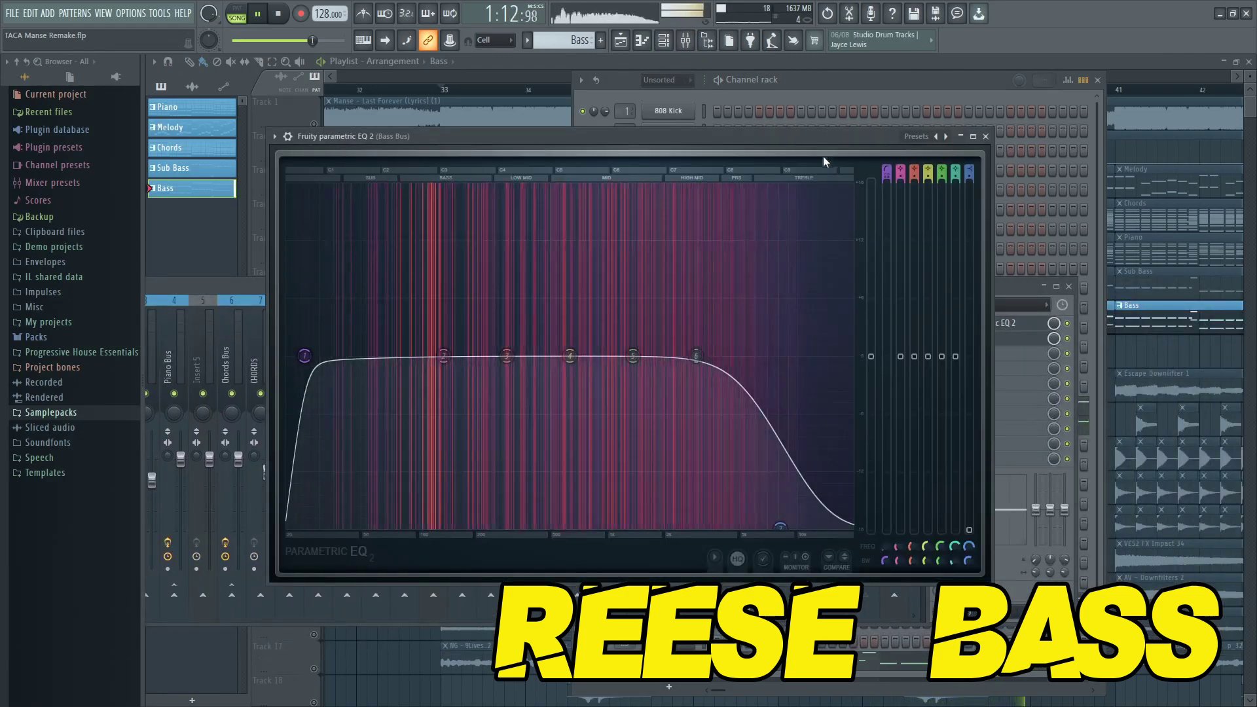
pyautogui.moveTo(808, 135); pyautogui.dragTo(659, 136)
pyautogui.click(957, 338)
# Inspect the Fruity parametric EQ 2 on BASS mixer tracks 26 and 28, and close the plugin and mixer windows.
pyautogui.click(824, 290)
pyautogui.click(812, 334)
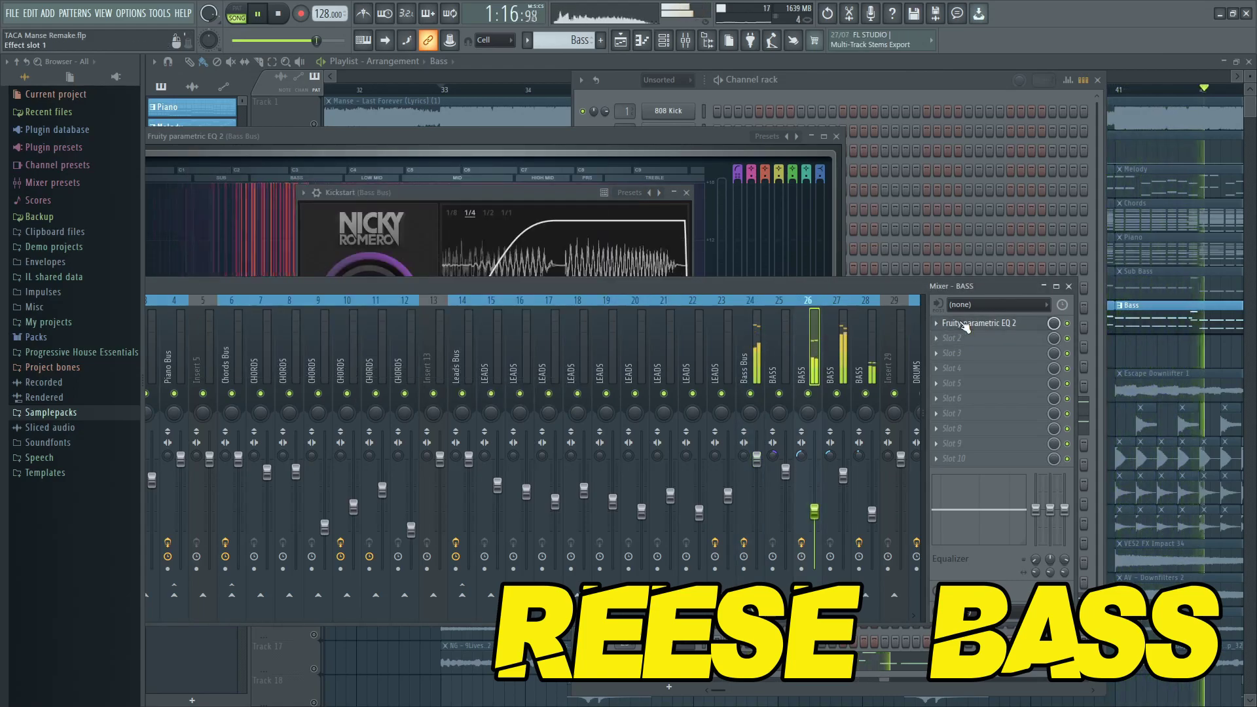
pyautogui.click(966, 325)
pyautogui.click(818, 393)
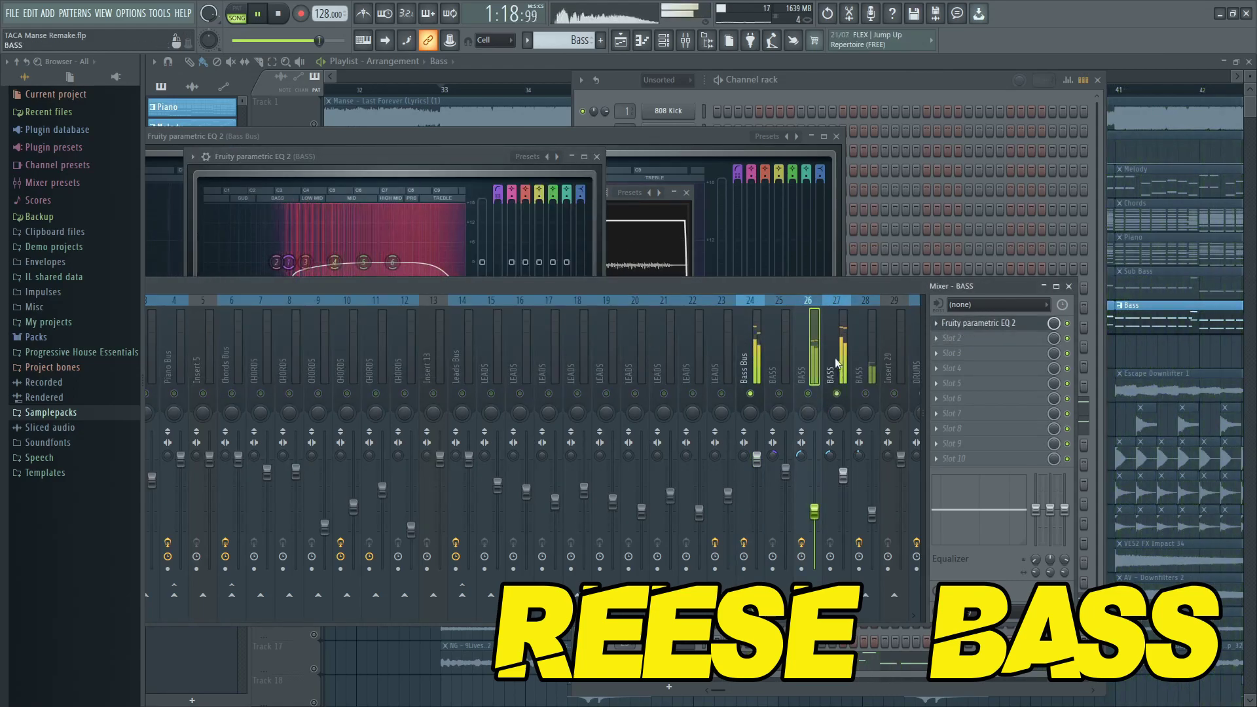
pyautogui.click(871, 357)
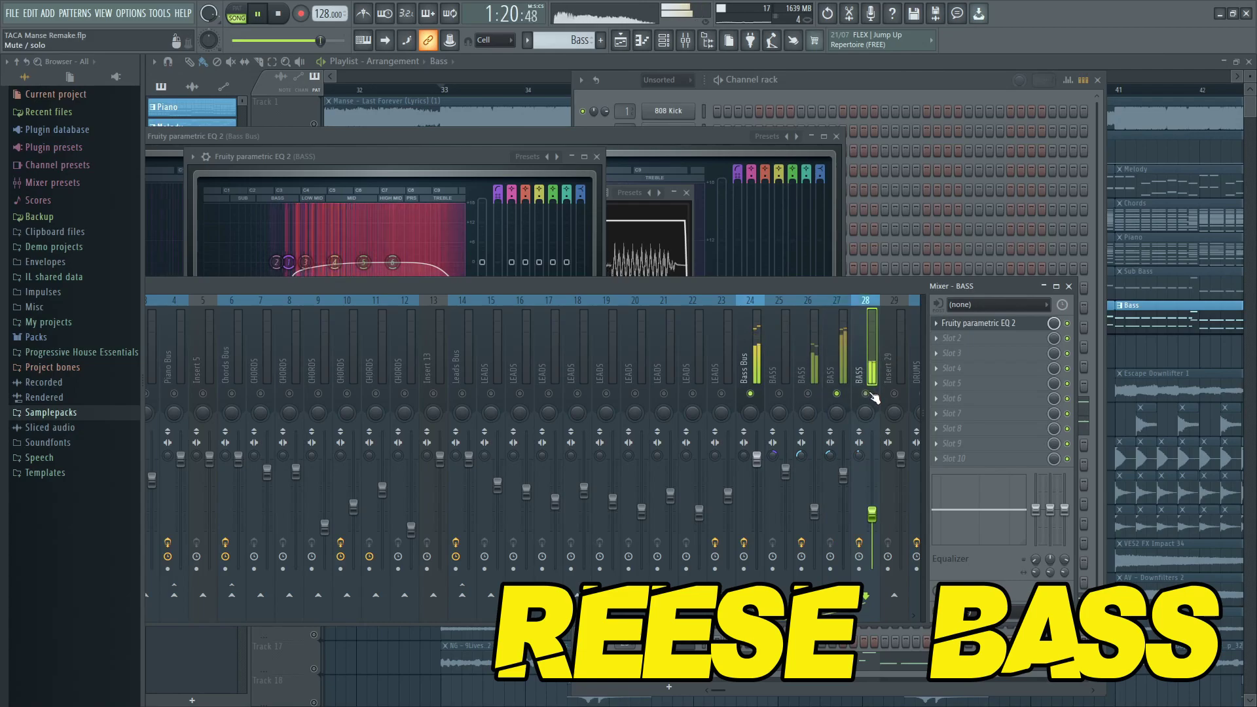
pyautogui.click(980, 328)
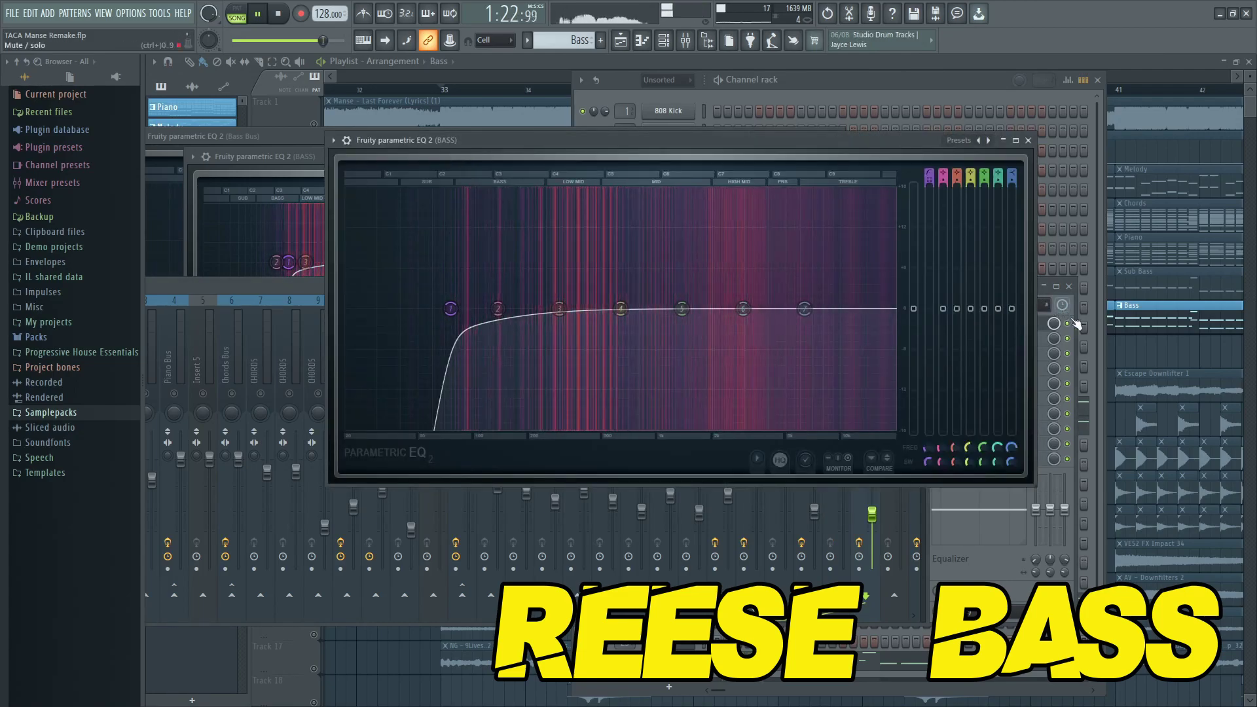
pyautogui.click(1046, 308)
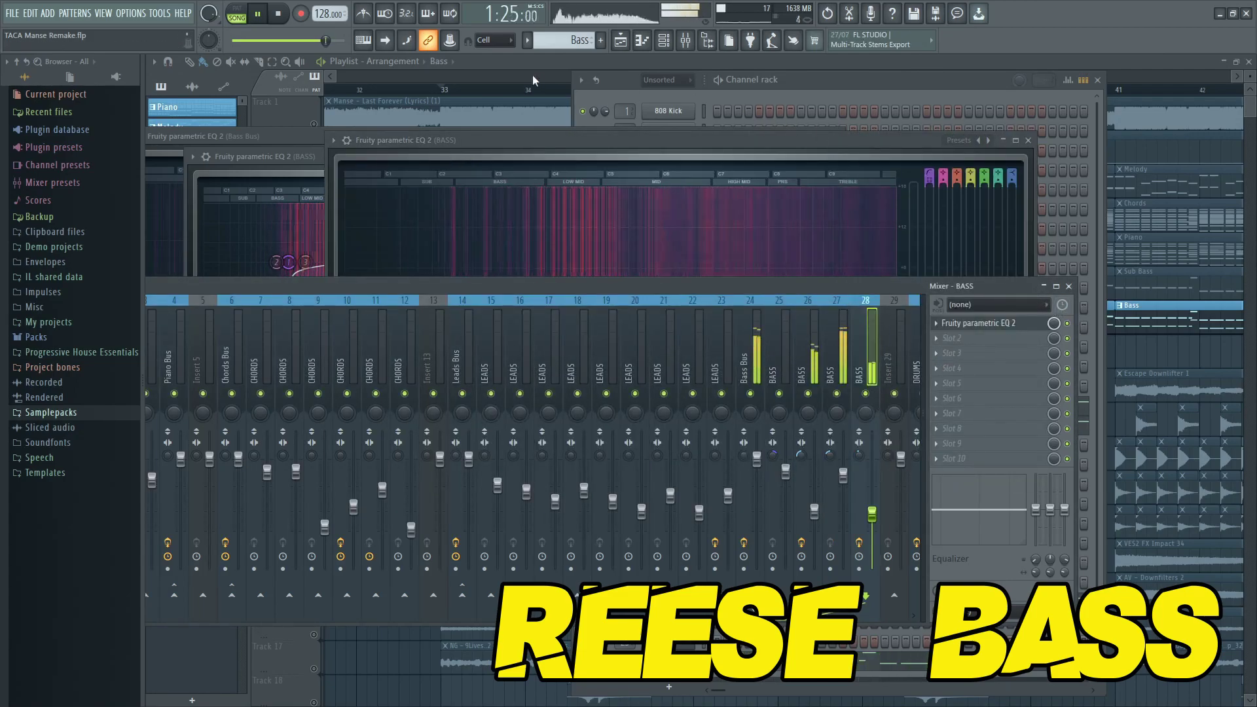
pyautogui.press('F12')
# Solo playlist Track 9 with the Escape Downlifter clips, and Track 10 in turn, playing each from the start of the drop.
pyautogui.scroll(-3, 576, 354)
pyautogui.scroll(4, 989, 412)
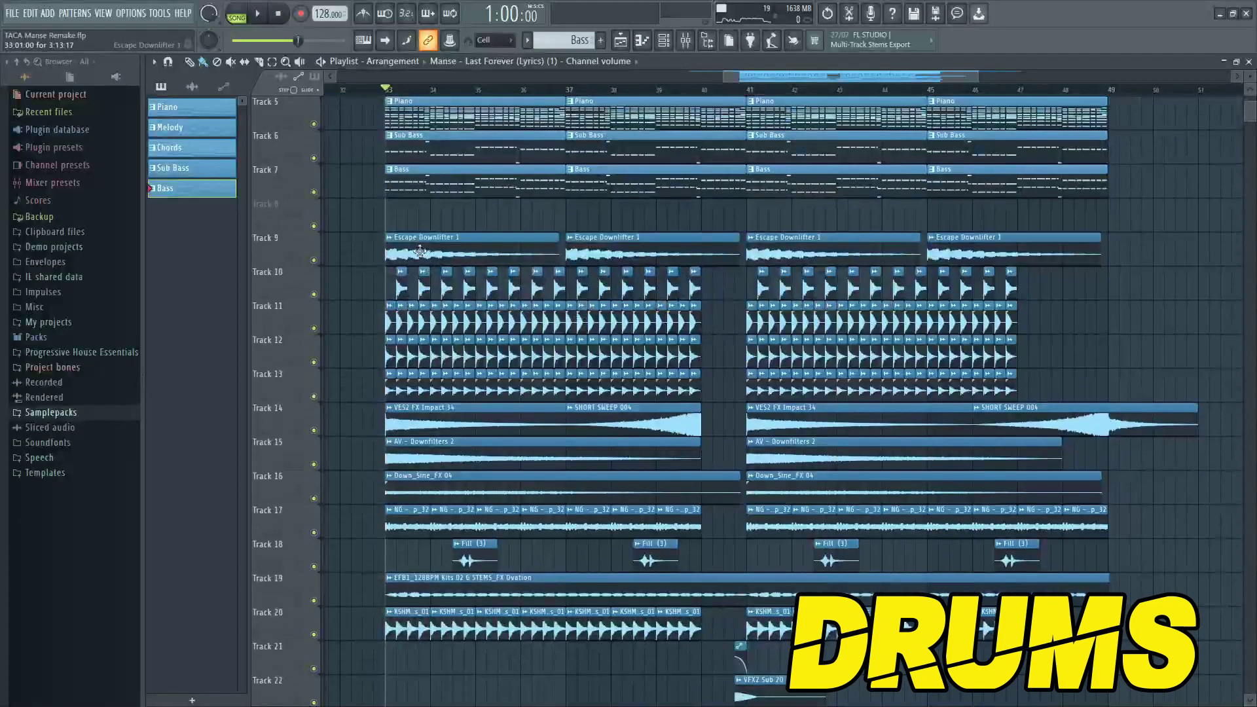
pyautogui.scroll(-1, 393, 257)
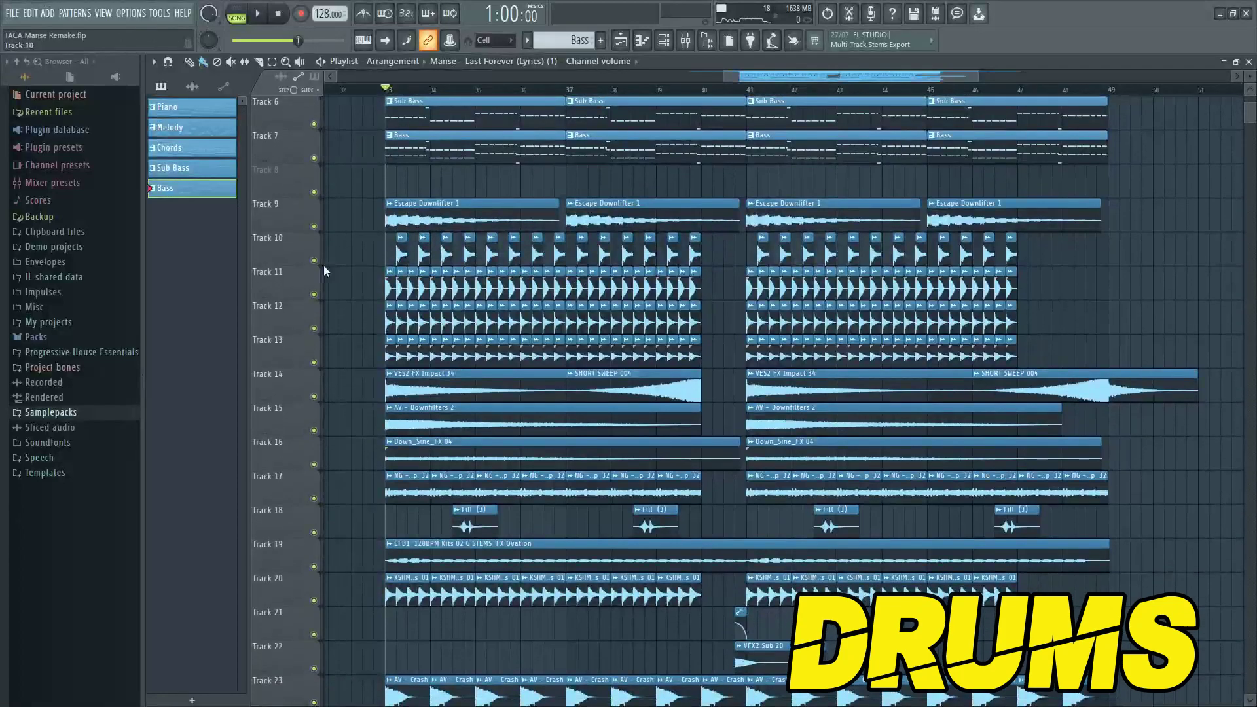
pyautogui.keyDown('ctrl'); pyautogui.click(313, 226); pyautogui.keyUp('ctrl')
pyautogui.press('space')
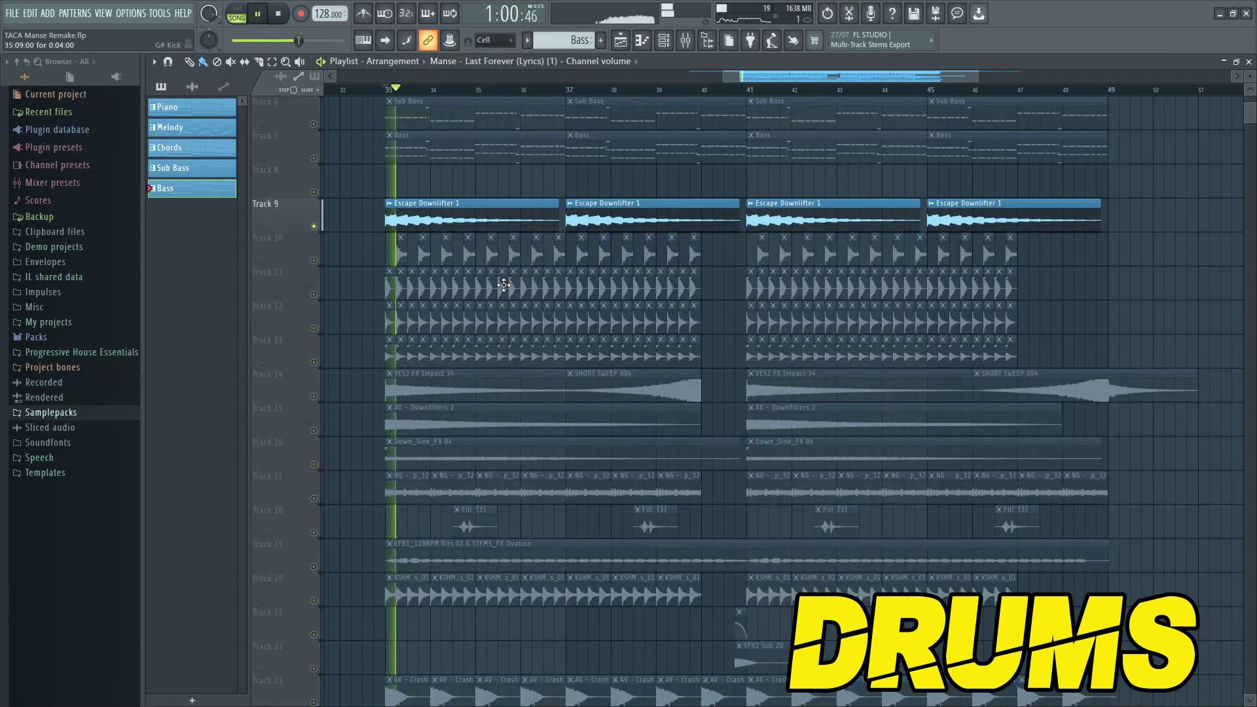
pyautogui.keyDown('ctrl'); pyautogui.click(314, 260); pyautogui.keyUp('ctrl')
pyautogui.press('space')
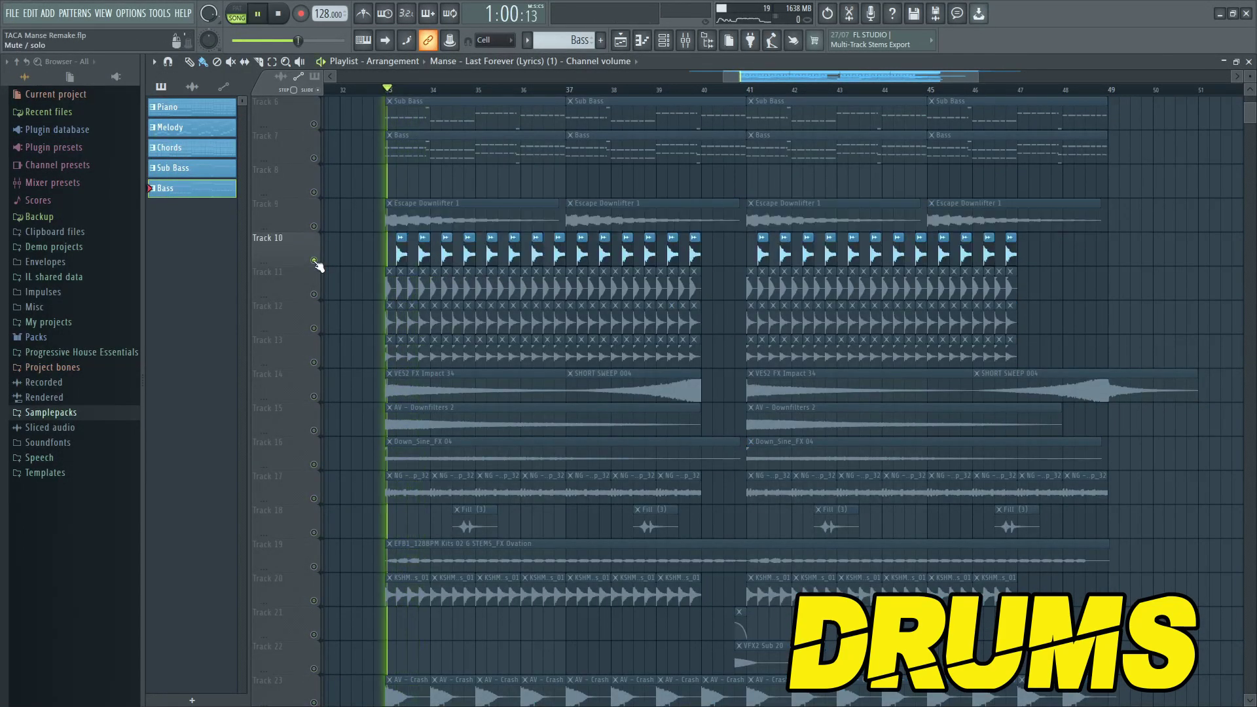
# Unmute Tracks 9 and 11 alongside Track 10, playing the drop after each addition.
pyautogui.click(314, 226)
pyautogui.press('space')
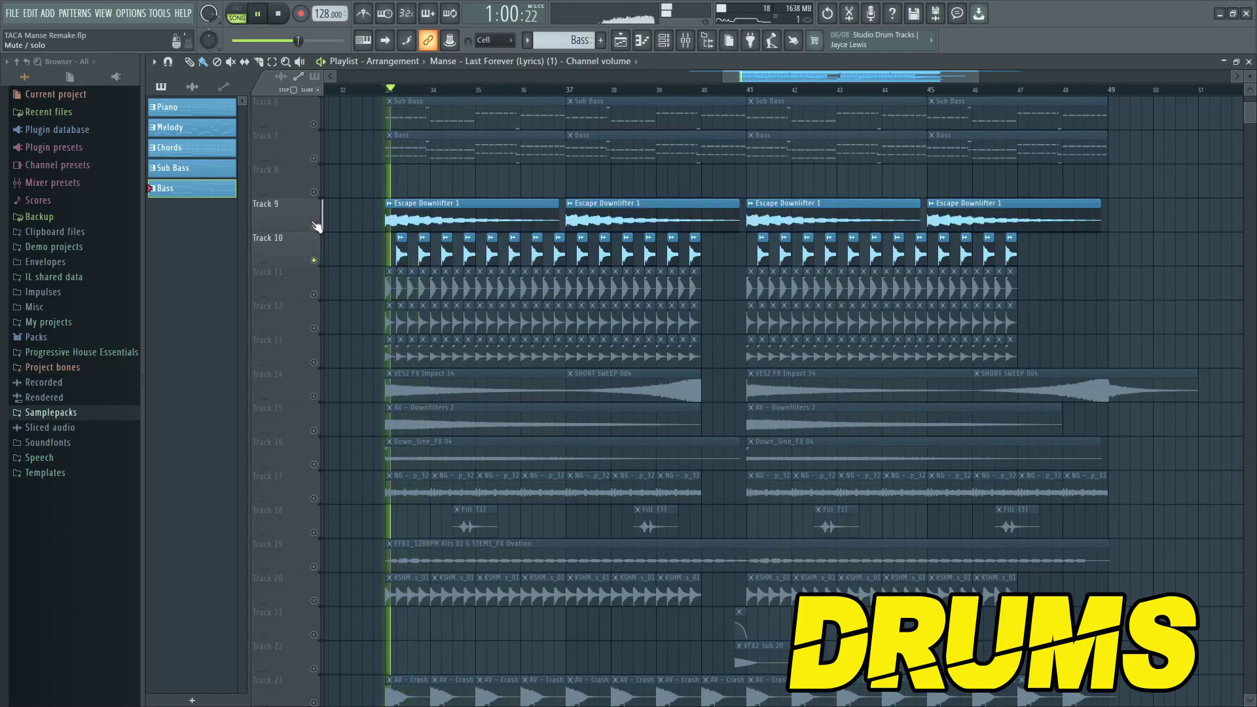
pyautogui.scroll(-2, 340, 255)
pyautogui.click(314, 226)
pyautogui.press('space')
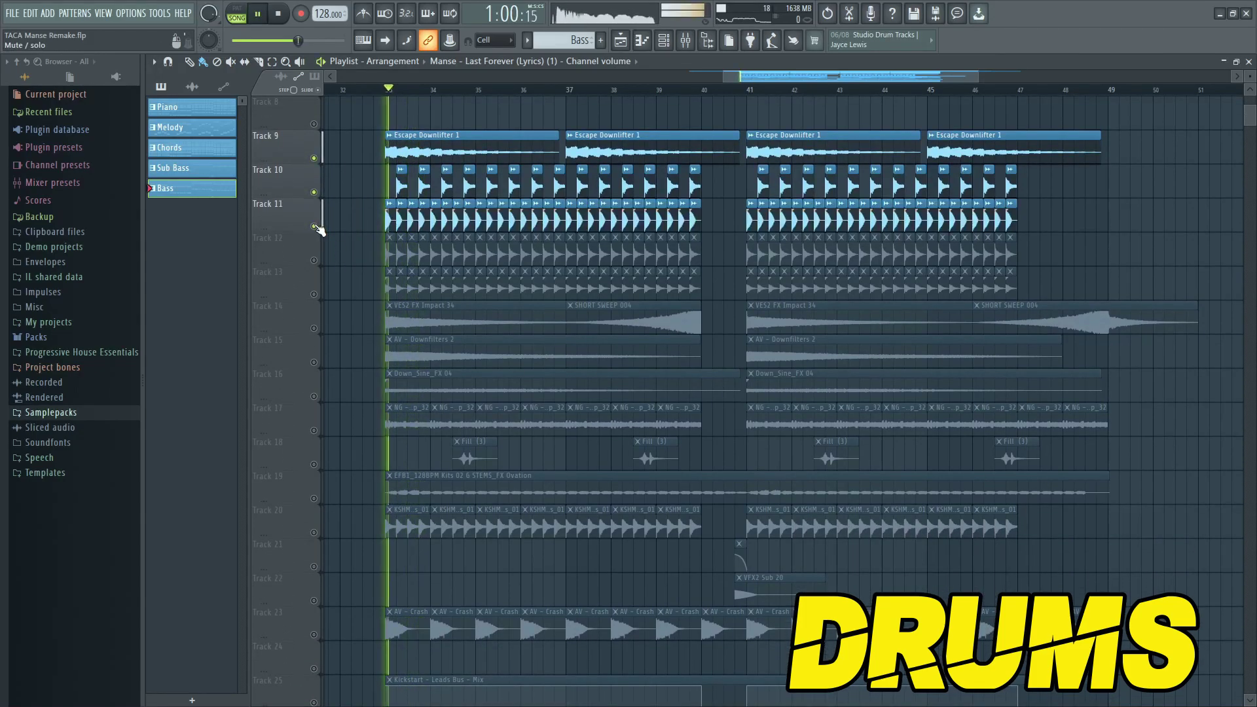
# Unmute drum and effects Tracks 12, 13 and 14 one at a time, playing the growing layers after each.
pyautogui.click(313, 261)
pyautogui.press('space')
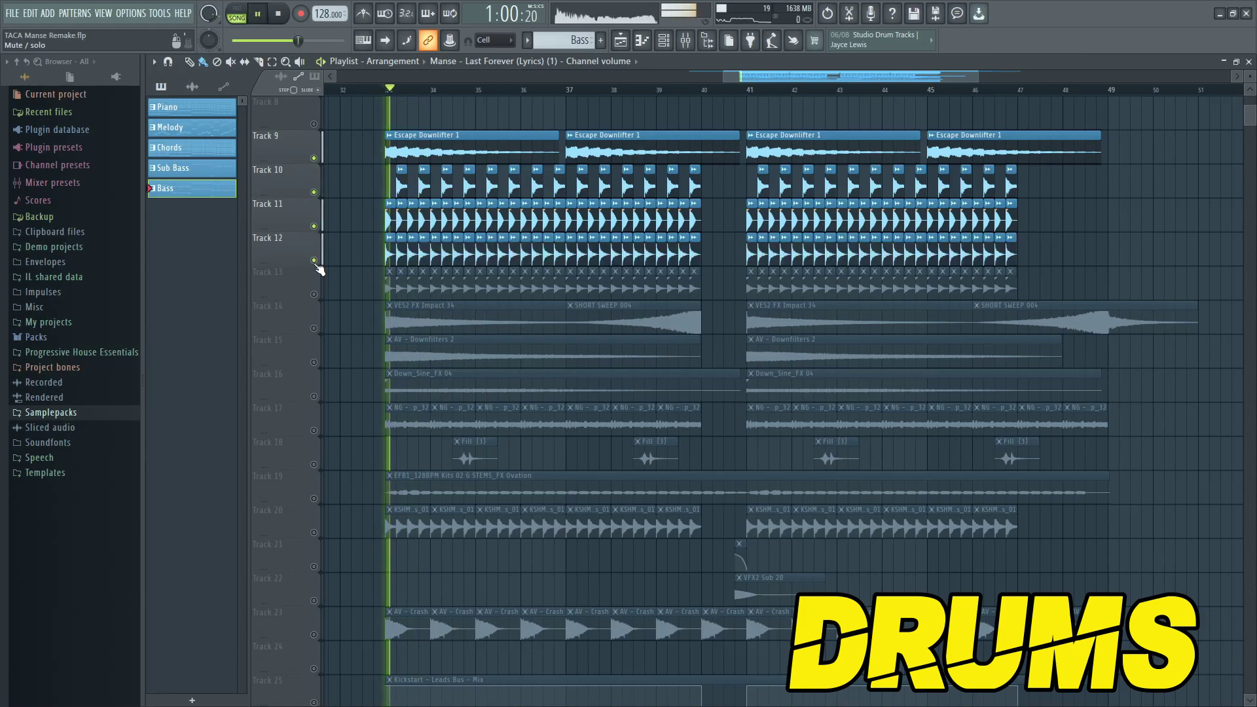
pyautogui.click(314, 294)
pyautogui.press('space')
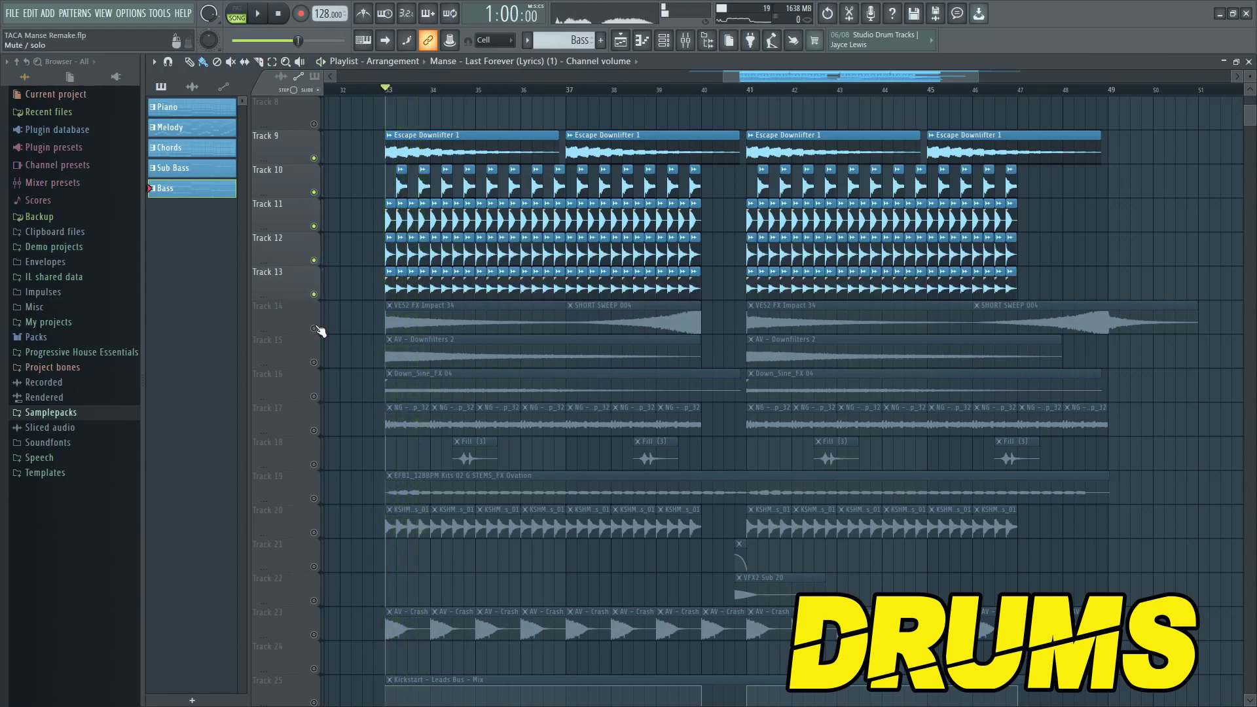
pyautogui.click(315, 328)
pyautogui.press('space')
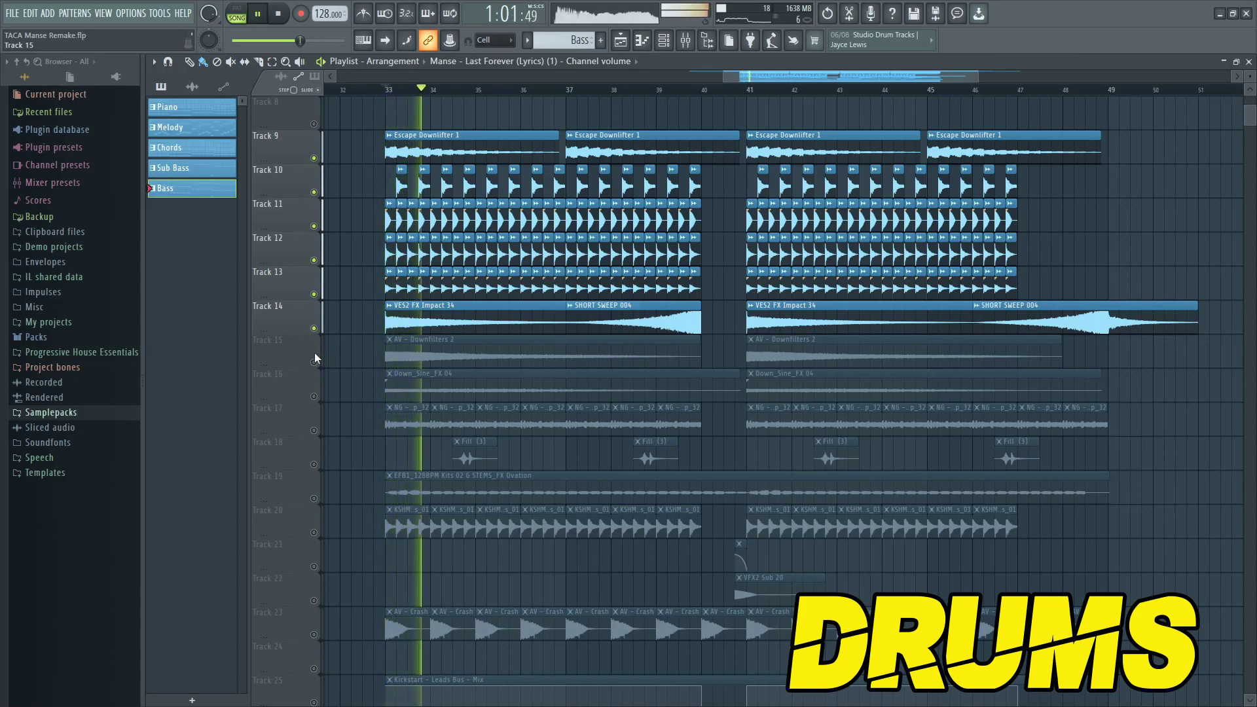
# Unmute Track 15 with the AV - Downfilters 2 clips and Track 16 with Down_Sine_FX 04, restarting playback after each.
pyautogui.click(313, 362)
pyautogui.press('space')
pyautogui.press('space')
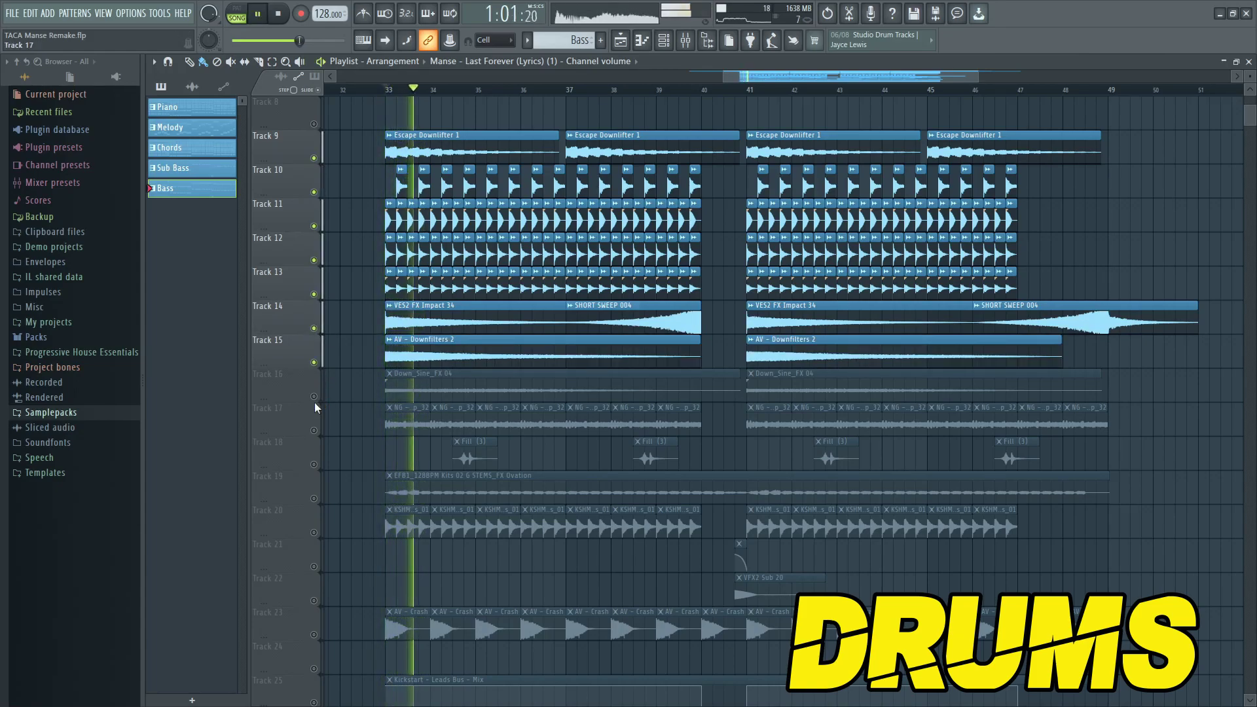
pyautogui.click(314, 396)
pyautogui.press('space')
# Unmute the loop clips on Track 17 and the Fill clips on Track 18, playing the drop after each addition.
pyautogui.scroll(-4, 332, 296)
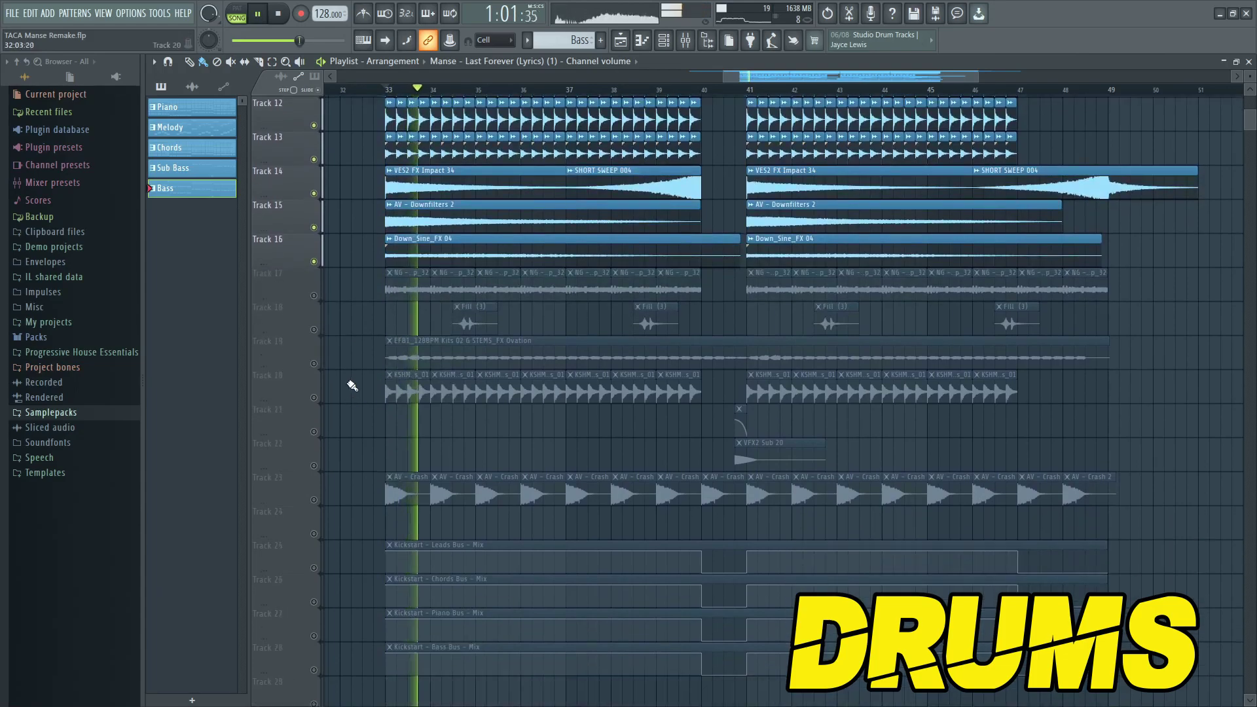
pyautogui.click(314, 294)
pyautogui.press('space')
pyautogui.press('space')
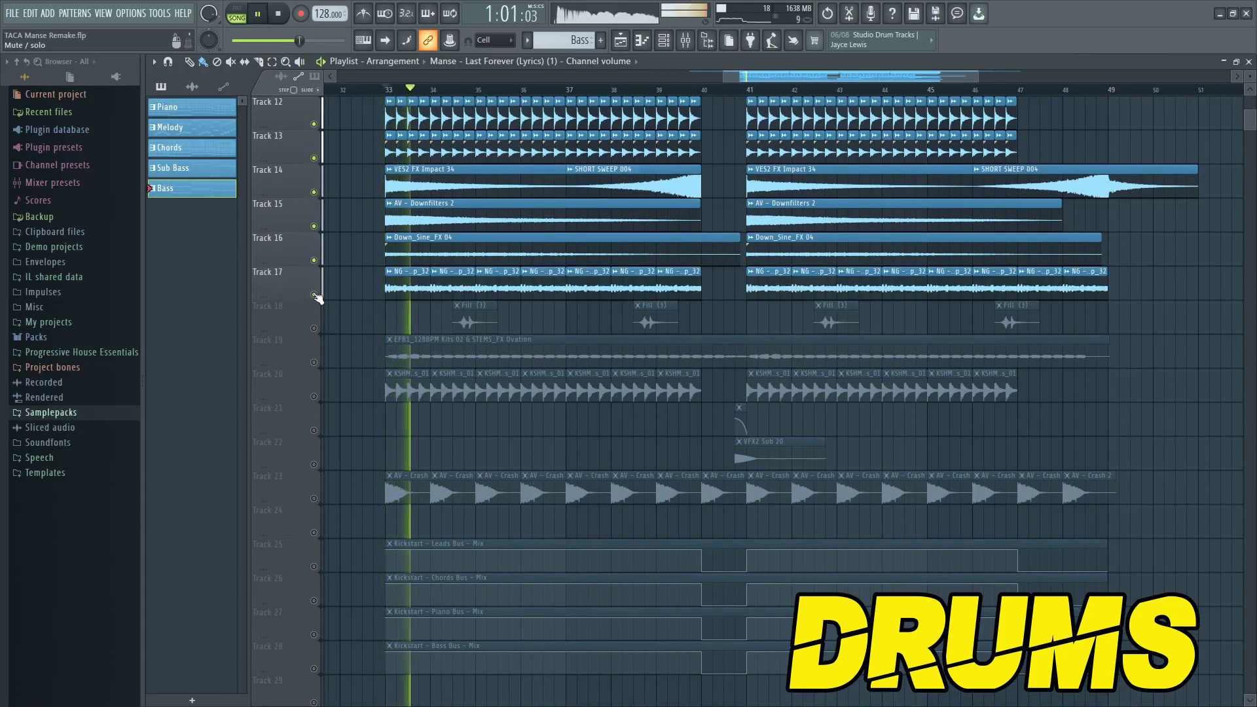
pyautogui.click(314, 328)
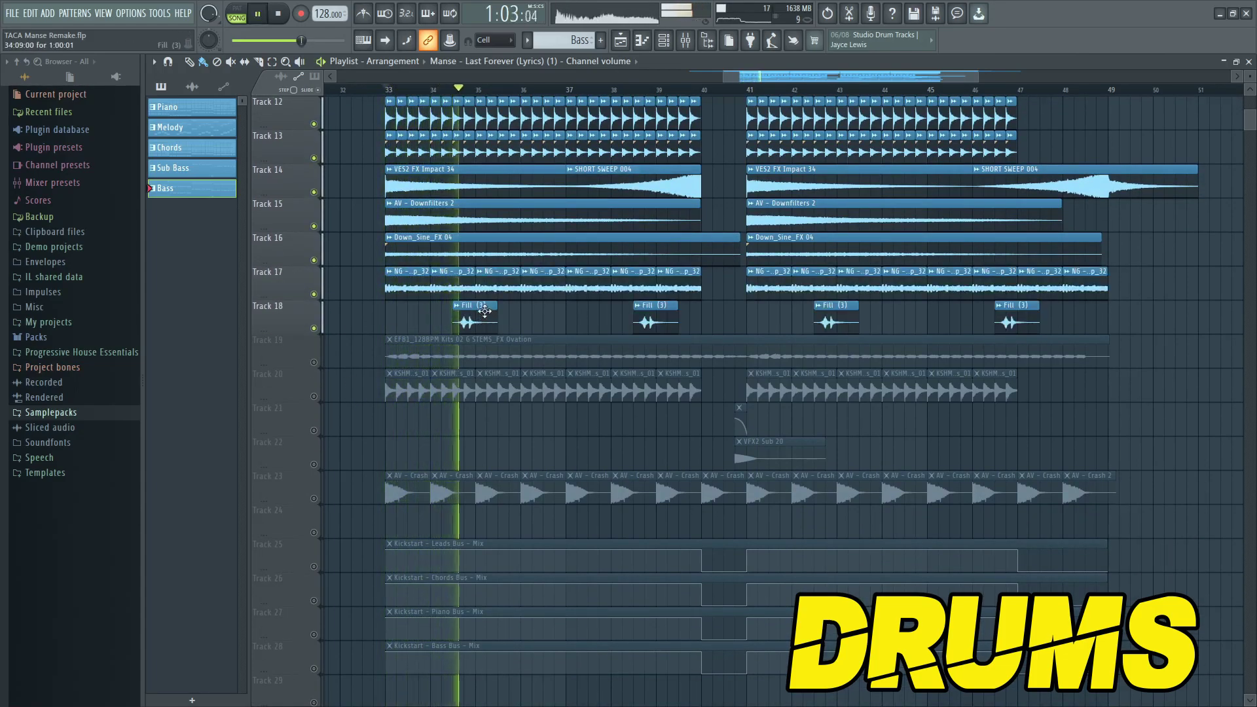
pyautogui.press('space')
pyautogui.press('space')
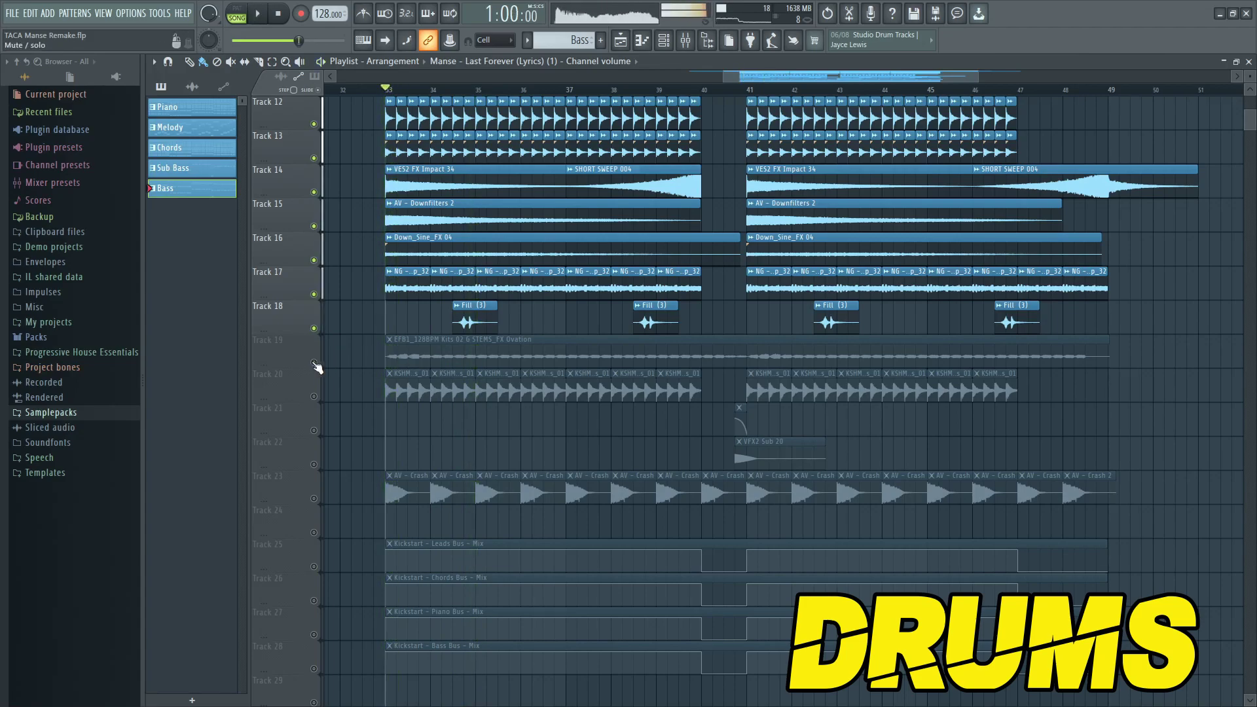
# Unmute the Ovation FX clip on Track 19 and the KSHMR drop claps on Track 20, playing the drop after each addition.
pyautogui.click(314, 363)
pyautogui.scroll(-2, 354, 353)
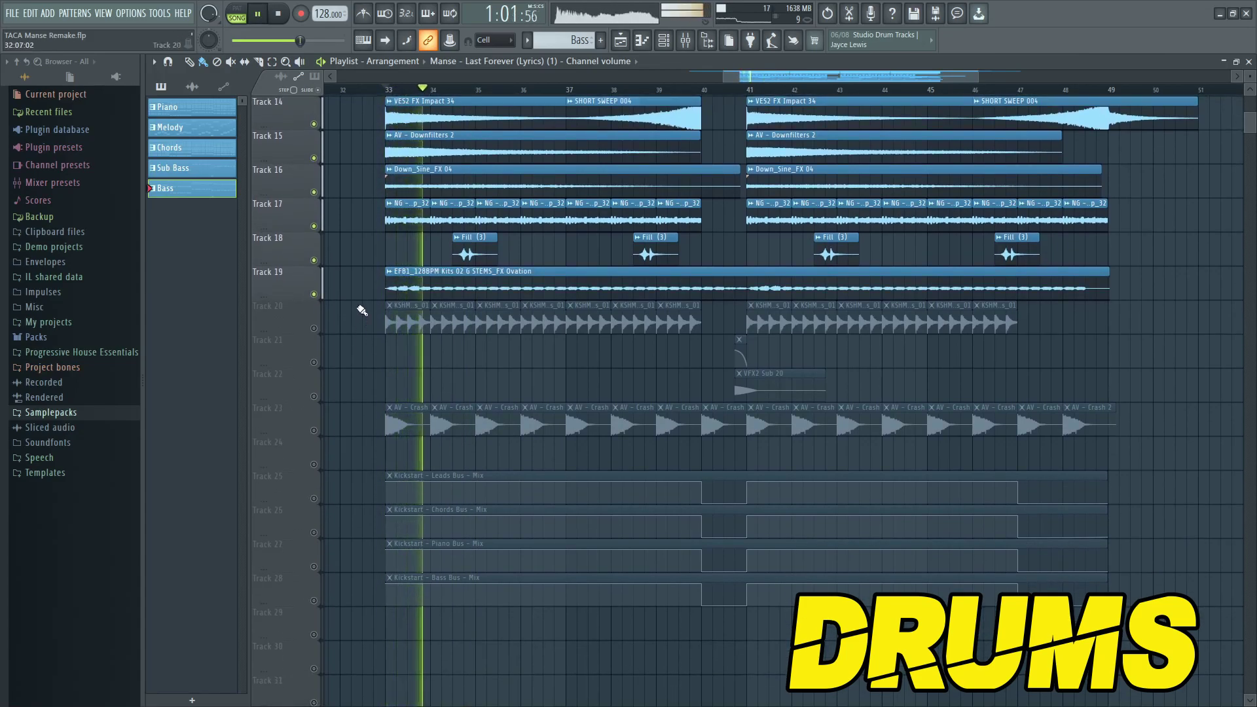
pyautogui.click(314, 328)
pyautogui.press('space')
pyautogui.press('space')
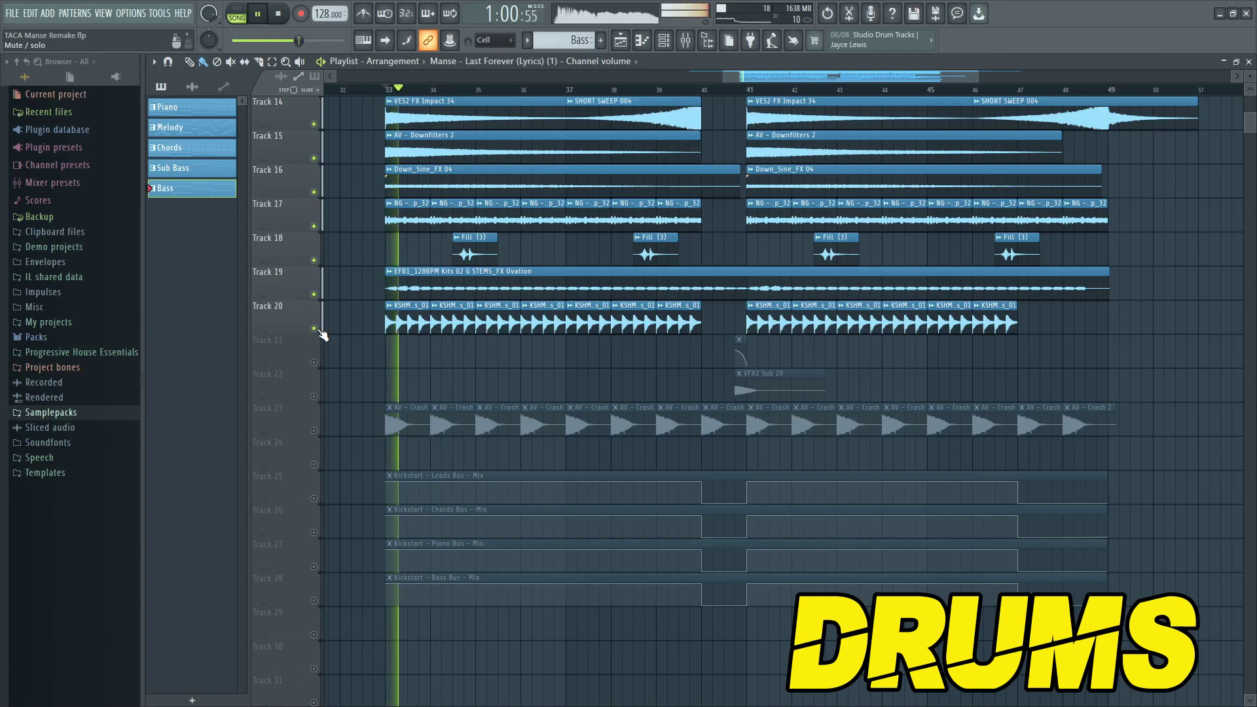
# Unmute the AV - Crash 2 clips on Track 23 and replay the drop from its start.
pyautogui.scroll(-3, 322, 334)
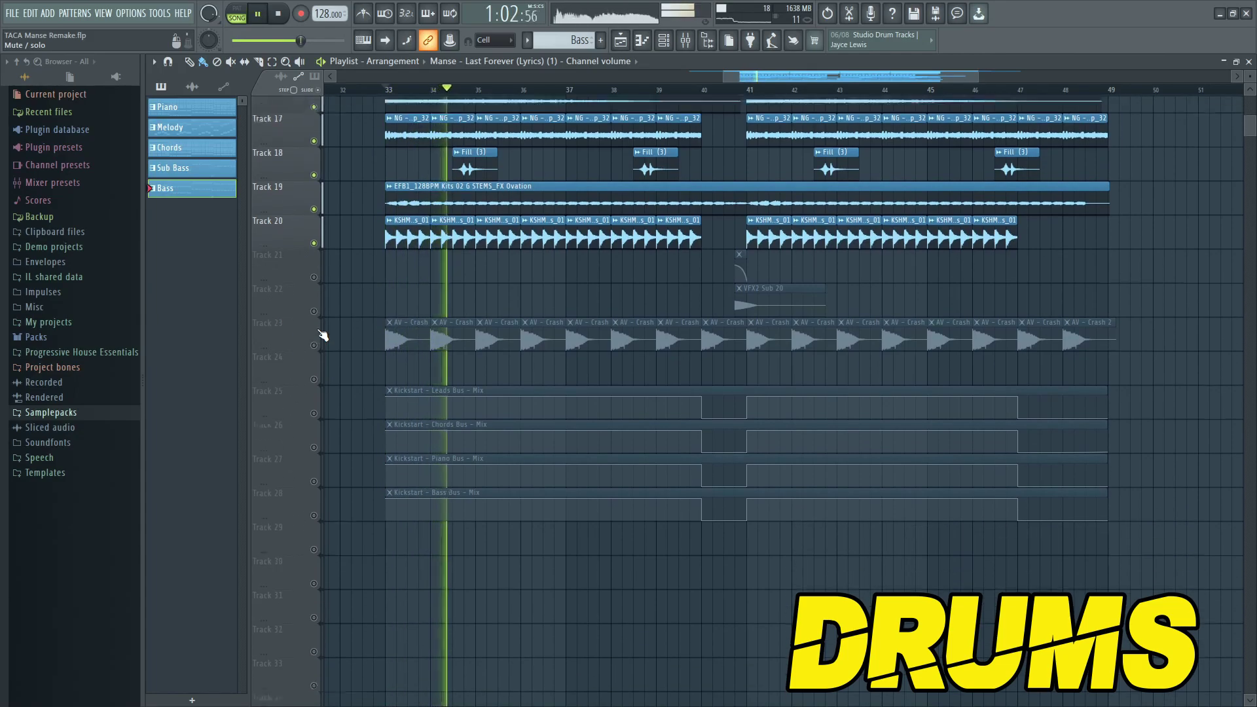
pyautogui.click(314, 328)
pyautogui.press('space')
pyautogui.press('space')
# Unmute the Track 21 automation and the VFX2 Sub 20 clip on Track 22, and play from just before bar 39.
pyautogui.keyDown('ctrl'); pyautogui.scroll(-4, 331, 329); pyautogui.keyUp('ctrl')
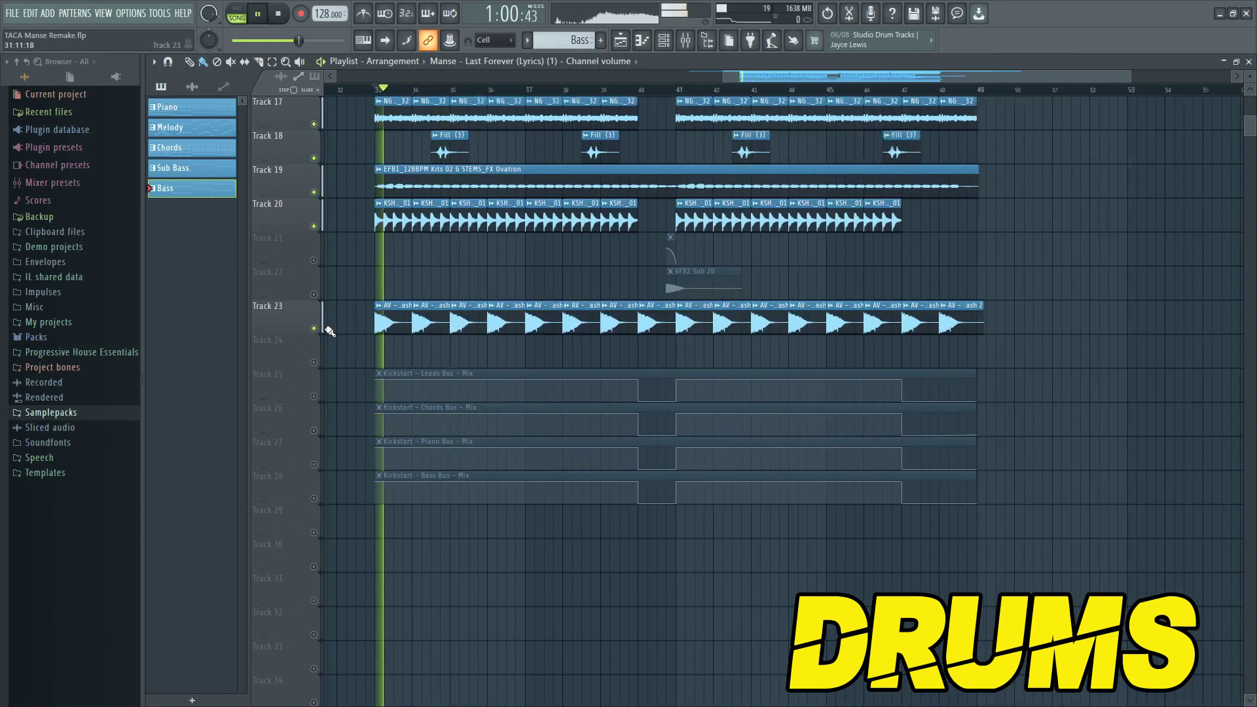
pyautogui.scroll(3, 340, 329)
pyautogui.keyDown('ctrl'); pyautogui.scroll(4, 380, 329); pyautogui.keyUp('ctrl')
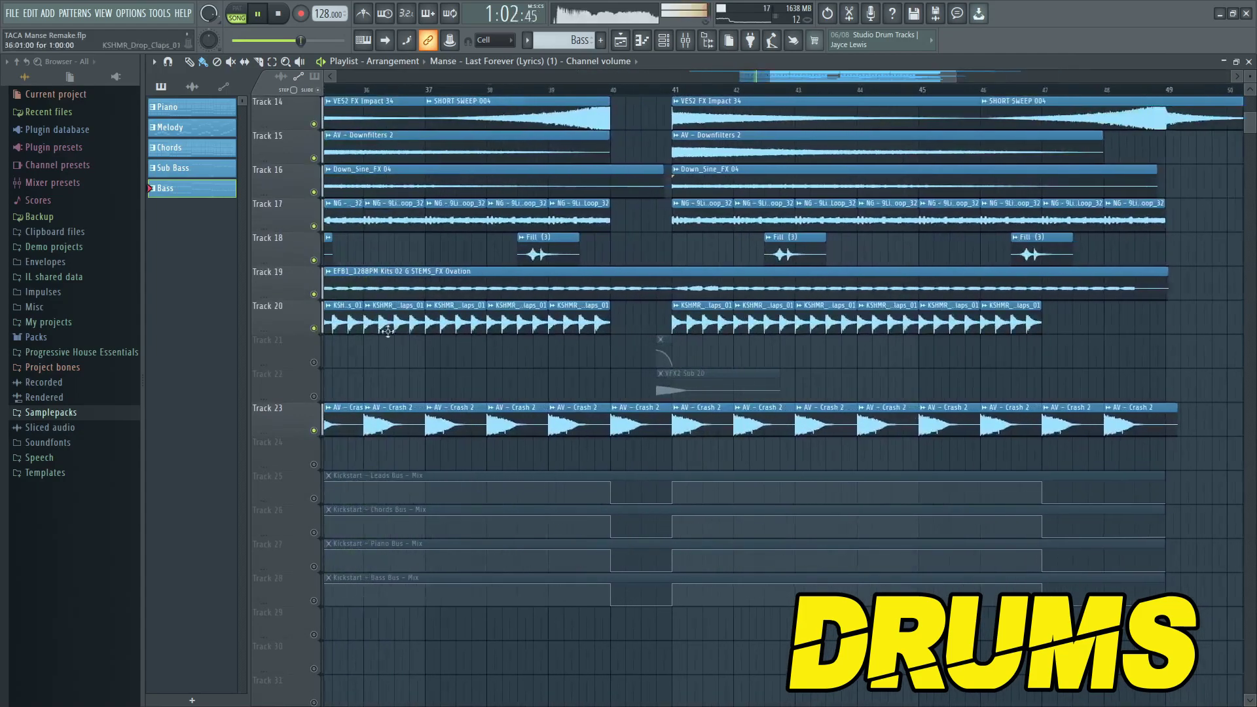
pyautogui.click(314, 395)
pyautogui.click(545, 90)
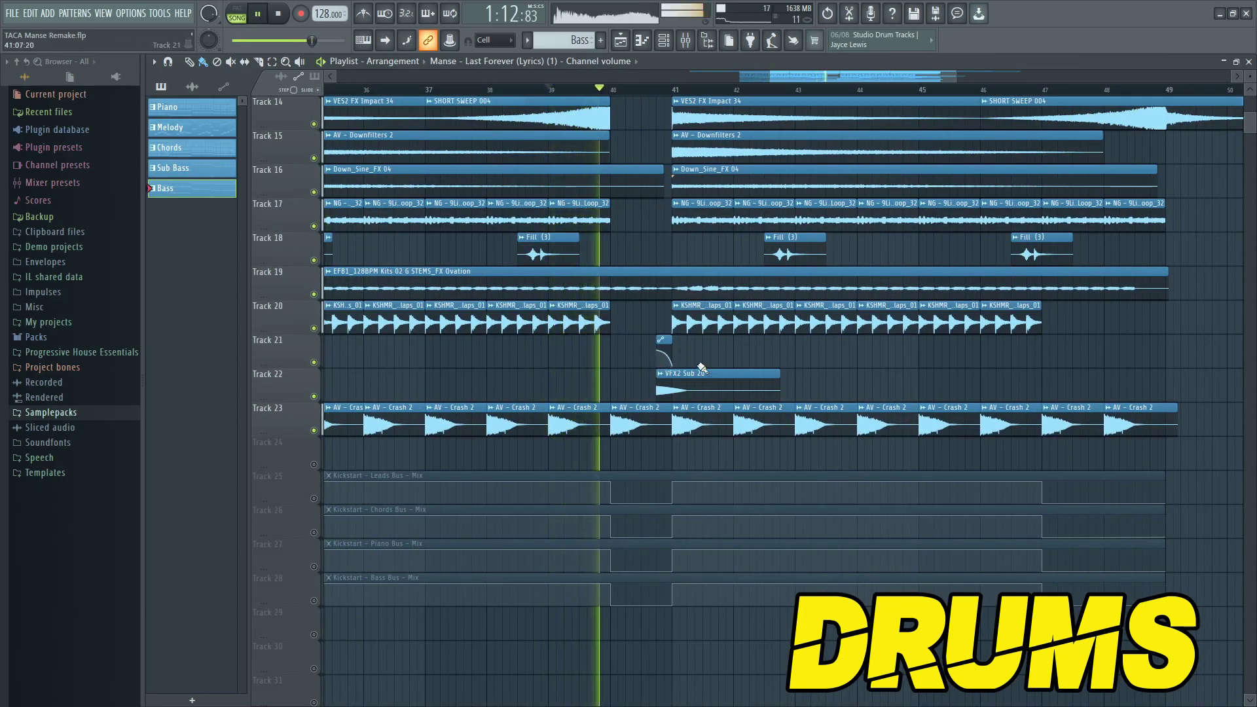
# Examine the layered drum and effects clips on Tracks 9 to 23 while playing the second half and ending of the drop.
pyautogui.keyDown('ctrl'); pyautogui.scroll(-6, 685, 306); pyautogui.keyUp('ctrl')
pyautogui.scroll(4, 1009, 411)
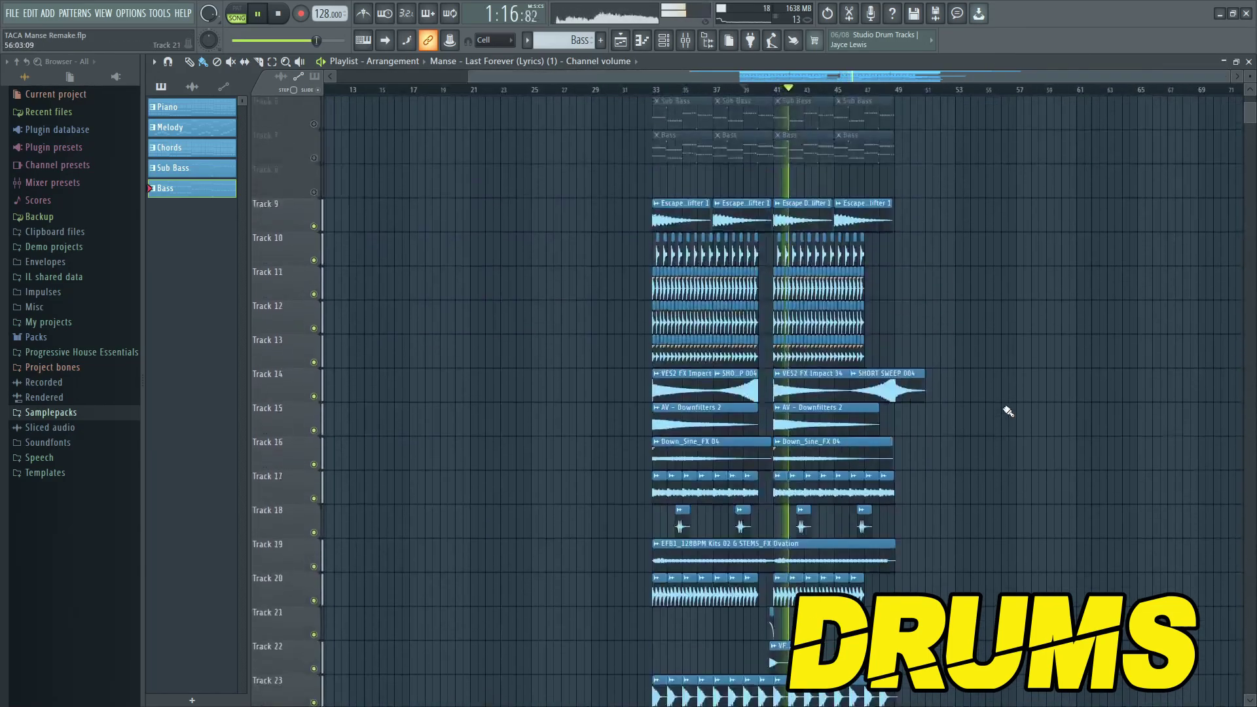
pyautogui.keyDown('ctrl'); pyautogui.scroll(6, 877, 341); pyautogui.keyUp('ctrl')
pyautogui.scroll(1, 770, 281)
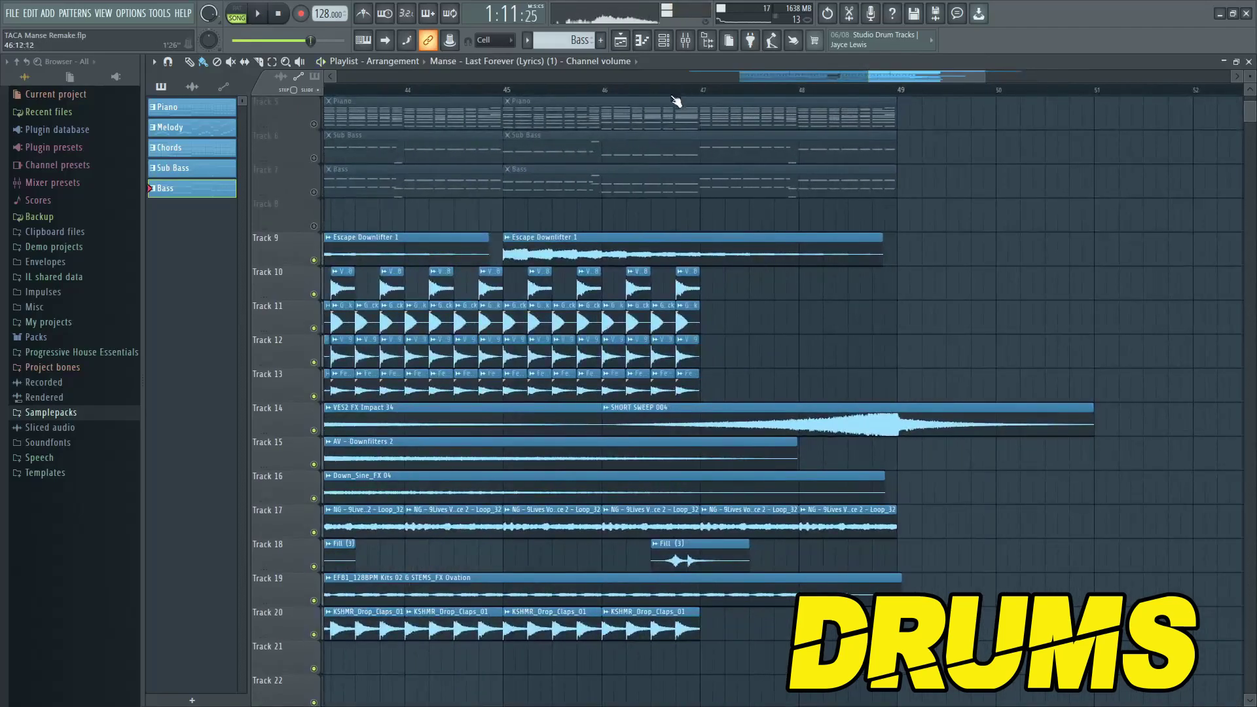
pyautogui.keyDown('ctrl'); pyautogui.scroll(-3, 818, 319); pyautogui.keyUp('ctrl')
pyautogui.scroll(-7, 803, 359)
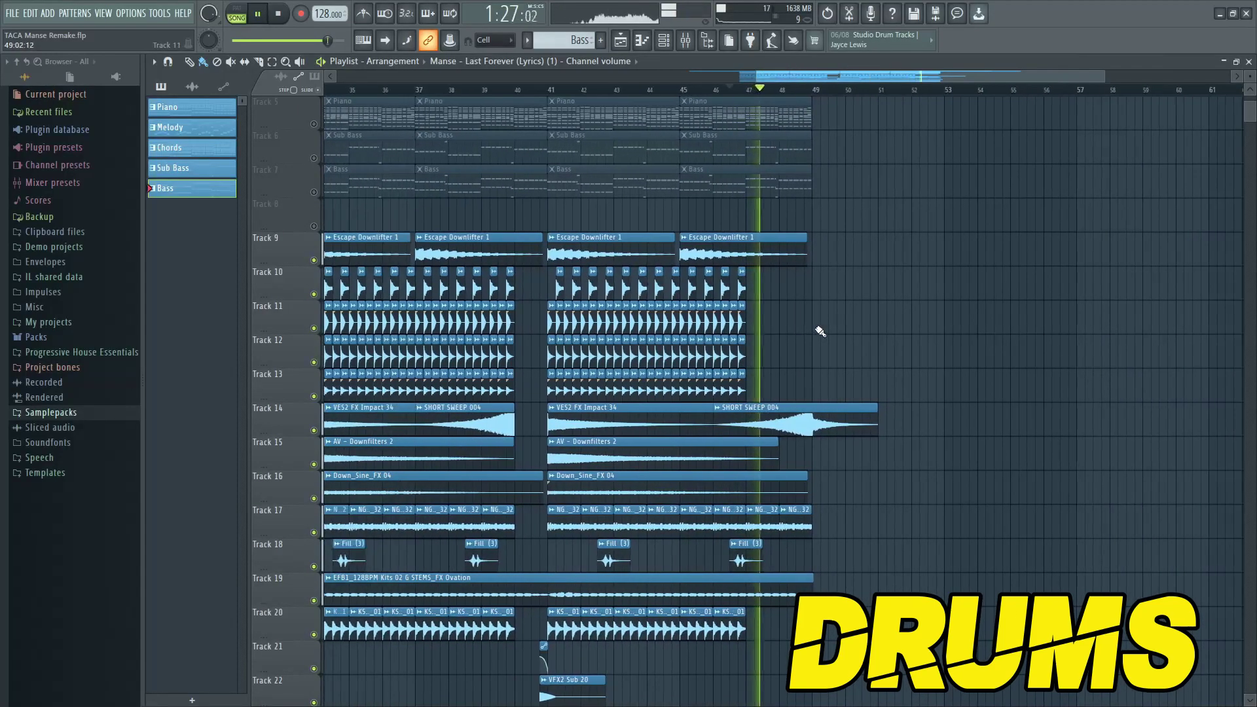
pyautogui.keyDown('ctrl'); pyautogui.scroll(-2, 896, 446); pyautogui.keyUp('ctrl')
pyautogui.scroll(11, 896, 446)
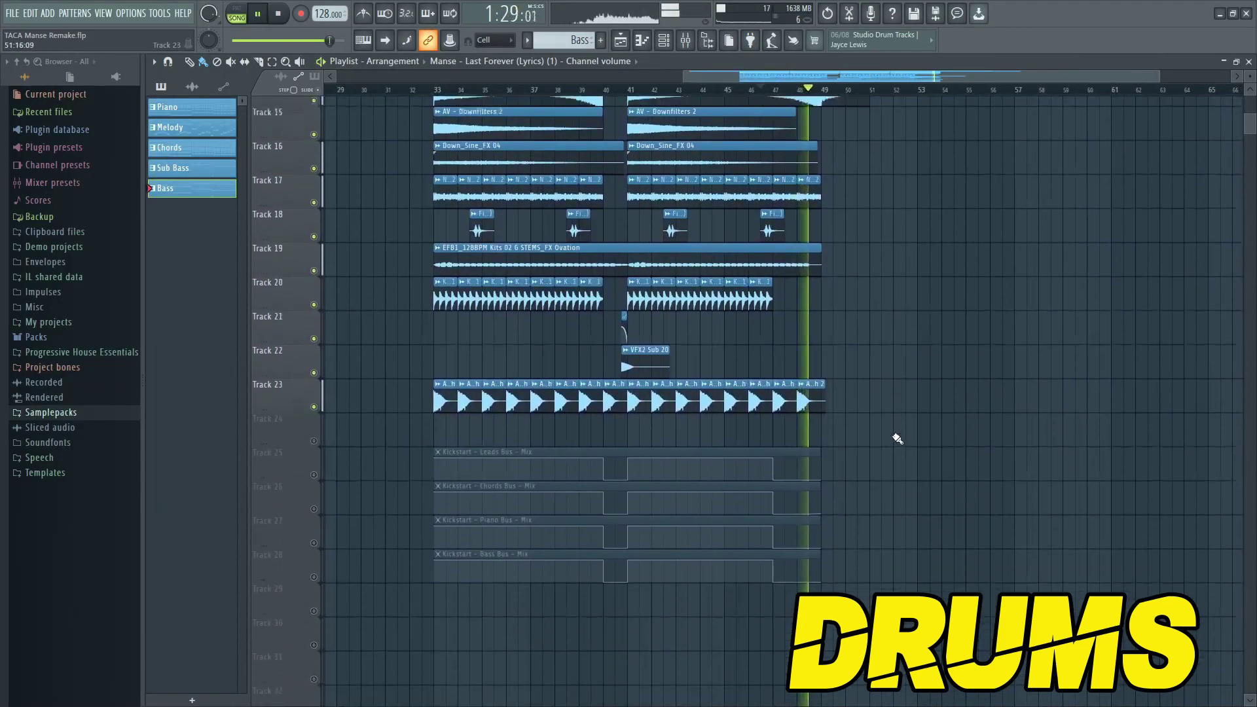
pyautogui.keyDown('ctrl'); pyautogui.scroll(-3, 1025, 485); pyautogui.keyUp('ctrl')
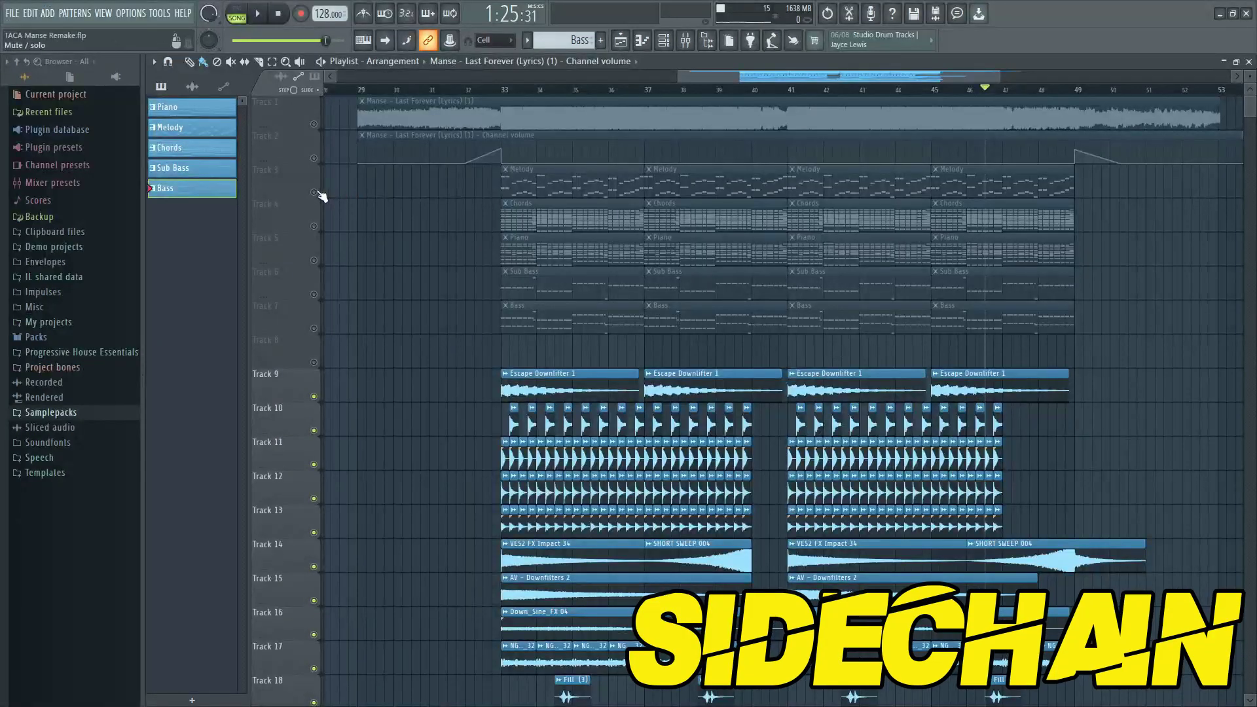
# Solo the Melody on Track 3, review the Kickstart - Leads Bus - Mix automation, and play across the gap before bar 41.
pyautogui.rightClick(317, 193)
pyautogui.scroll(2, 750, 78)
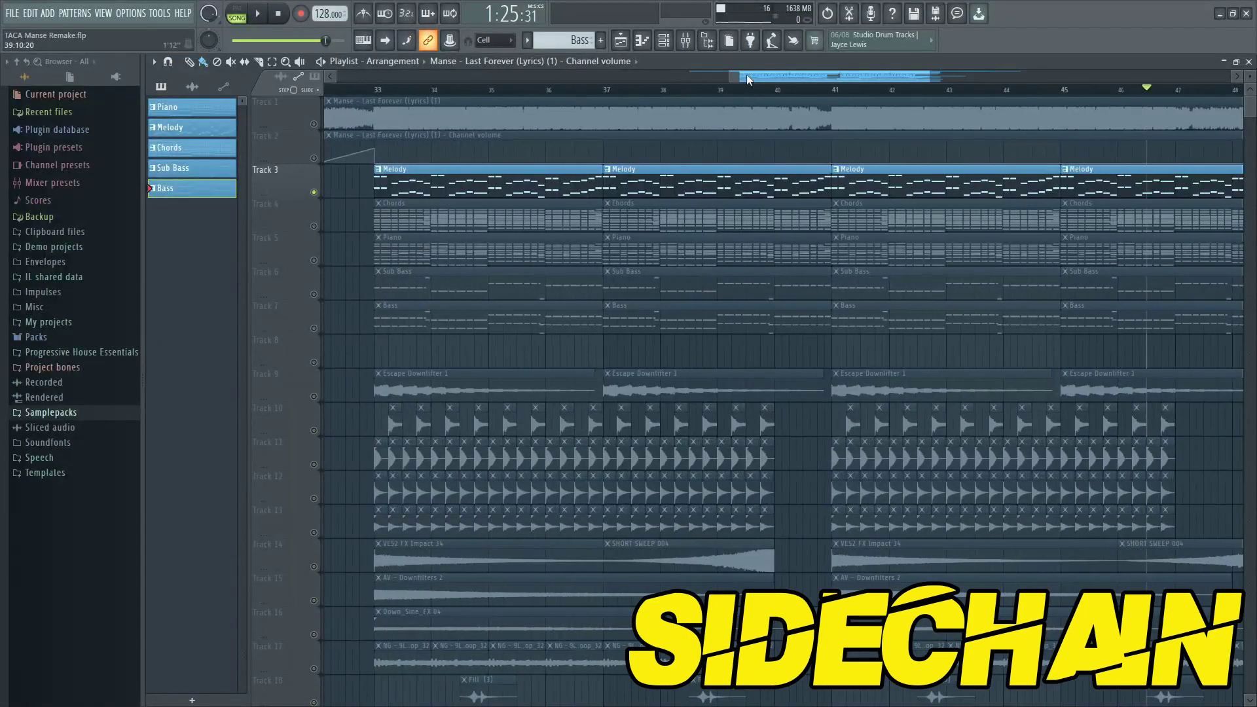
pyautogui.scroll(-14, 741, 396)
pyautogui.keyDown('ctrl'); pyautogui.scroll(-1, 424, 431); pyautogui.keyUp('ctrl')
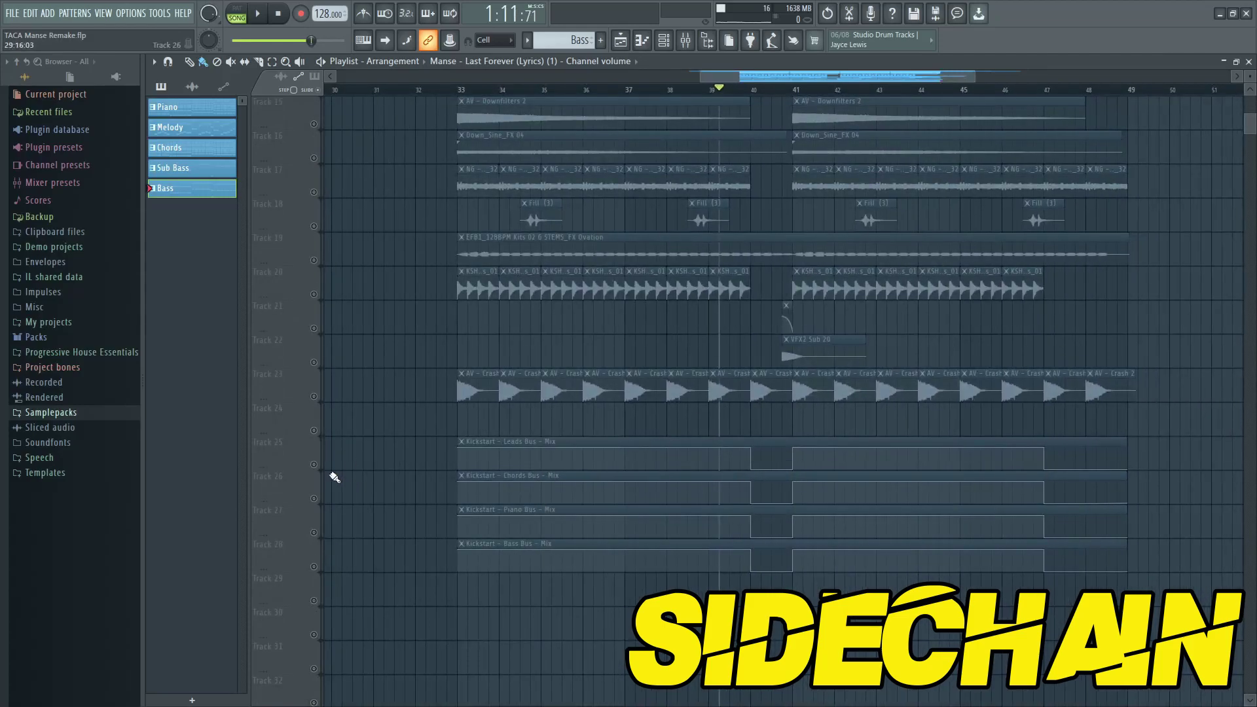
pyautogui.scroll(14, 949, 384)
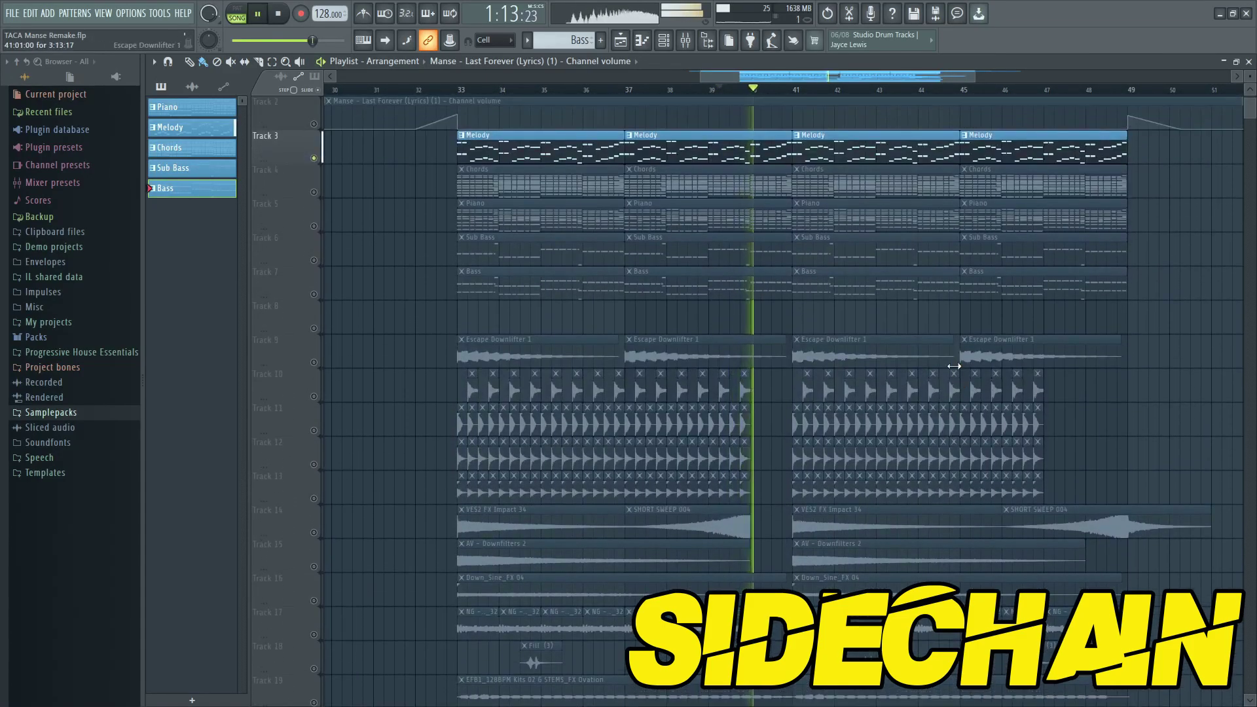
pyautogui.keyDown('ctrl'); pyautogui.scroll(1, 894, 354); pyautogui.keyUp('ctrl')
pyautogui.keyDown('ctrl'); pyautogui.scroll(-1, 893, 354); pyautogui.keyUp('ctrl')
pyautogui.scroll(-1, 862, 352)
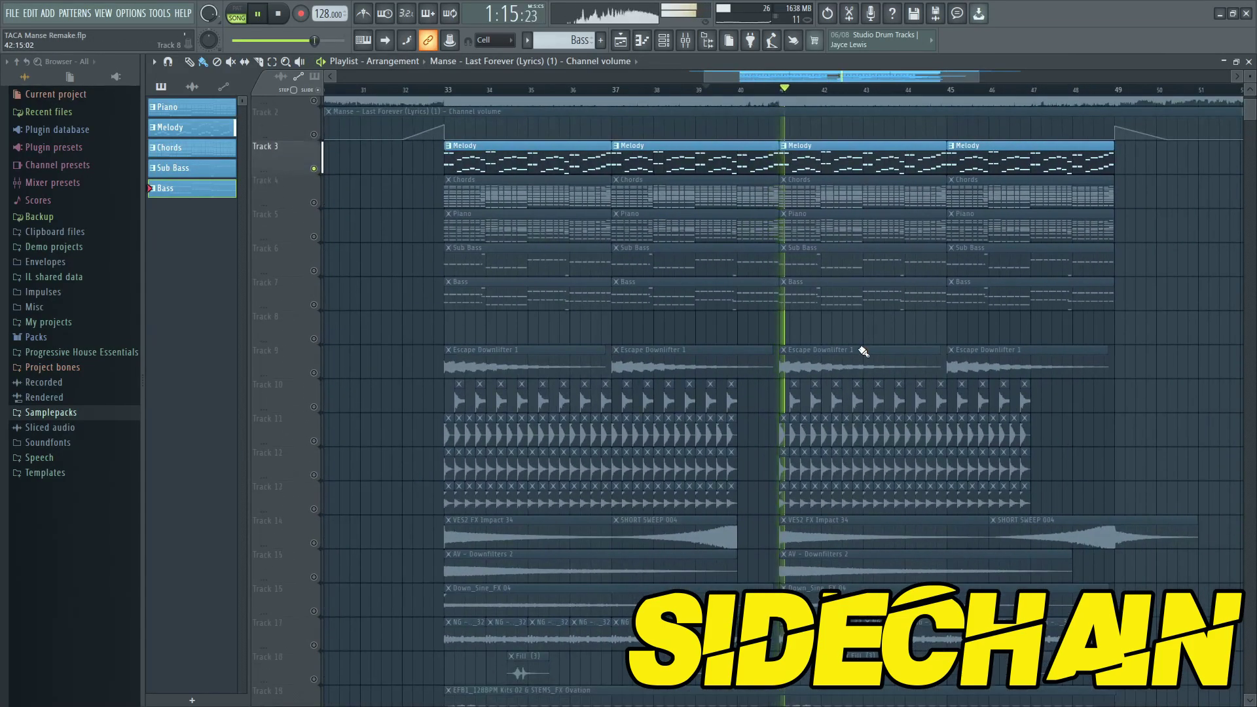
# Solo the Chords on Track 4 together with the Kickstart - Chords Bus - Mix automation on Track 26, and play across the gap before bar 41.
pyautogui.press('space')
pyautogui.scroll(1, 378, 224)
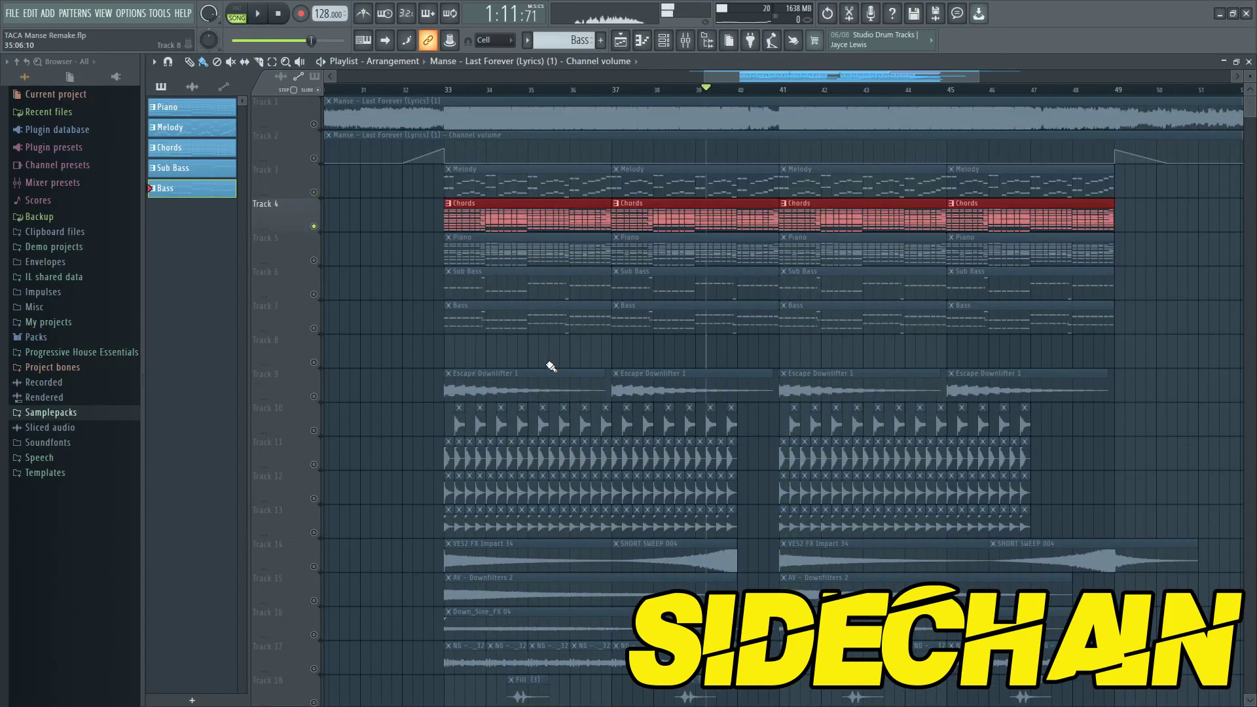
pyautogui.scroll(-15, 544, 362)
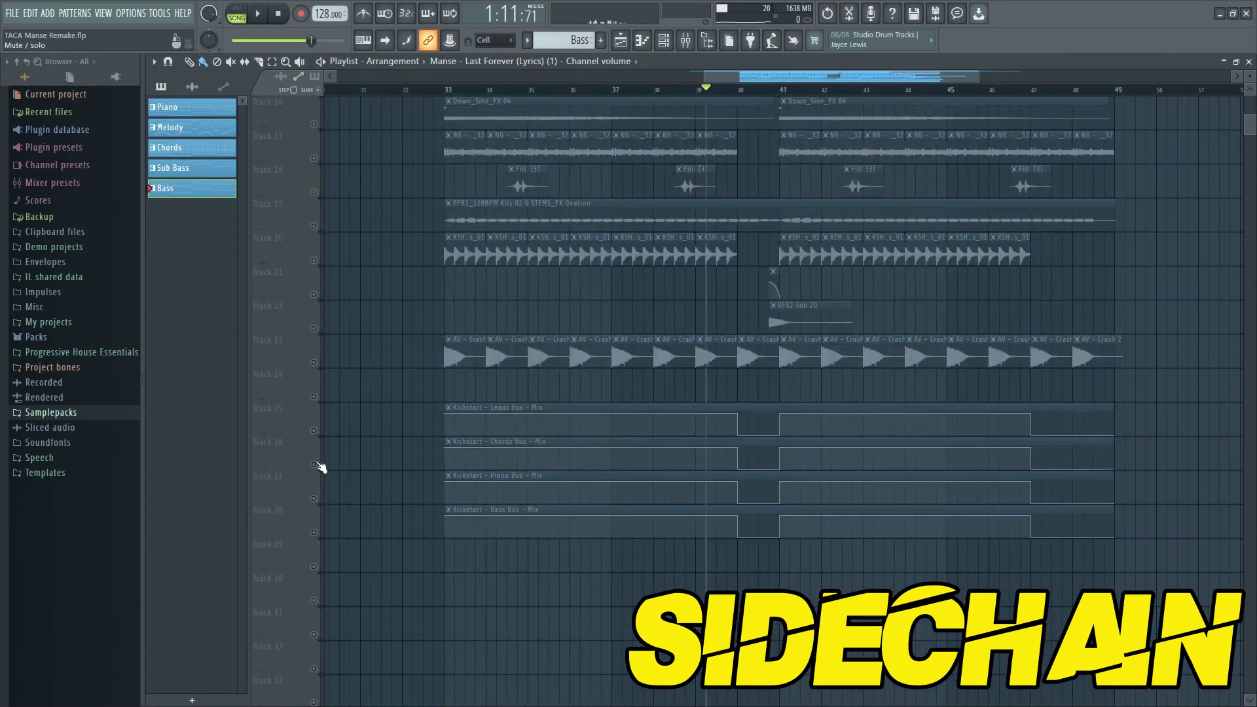
pyautogui.rightClick(317, 465)
pyautogui.press('space')
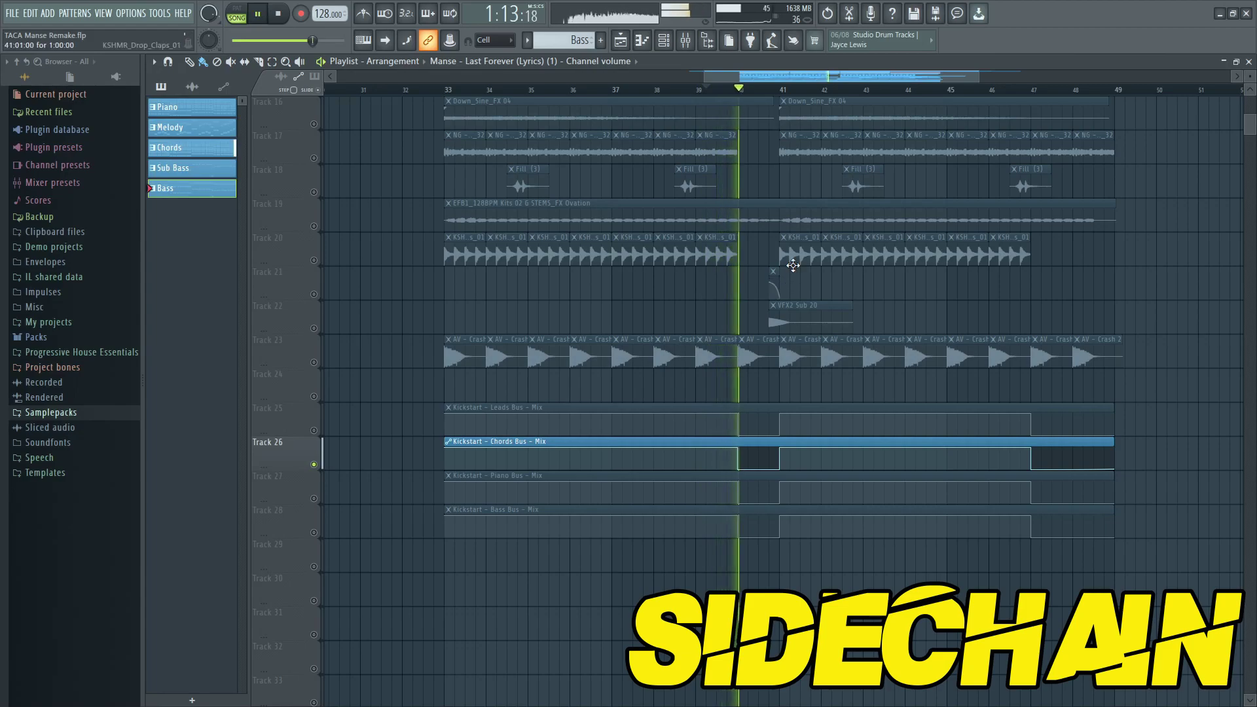
pyautogui.scroll(15, 750, 427)
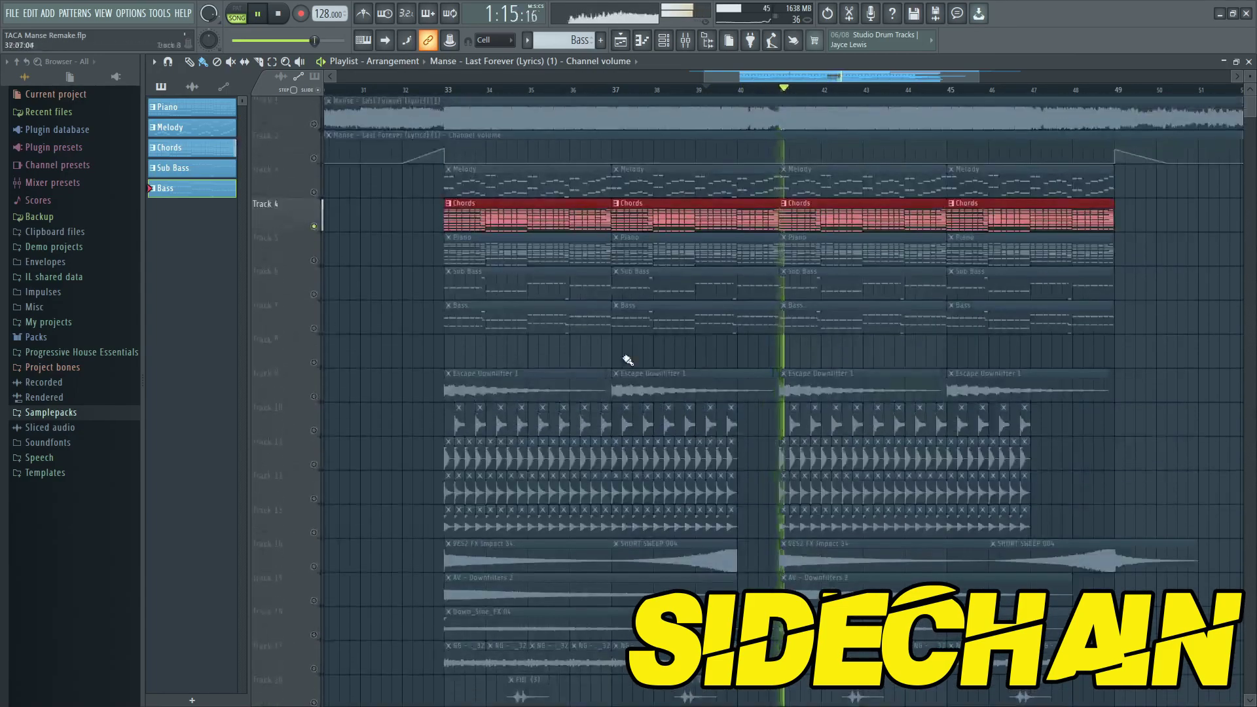
# Enable the Kickstart - Piano Bus - Mix automation on Track 27 alongside the Piano and play across the gap before bar 41.
pyautogui.scroll(-16, 524, 452)
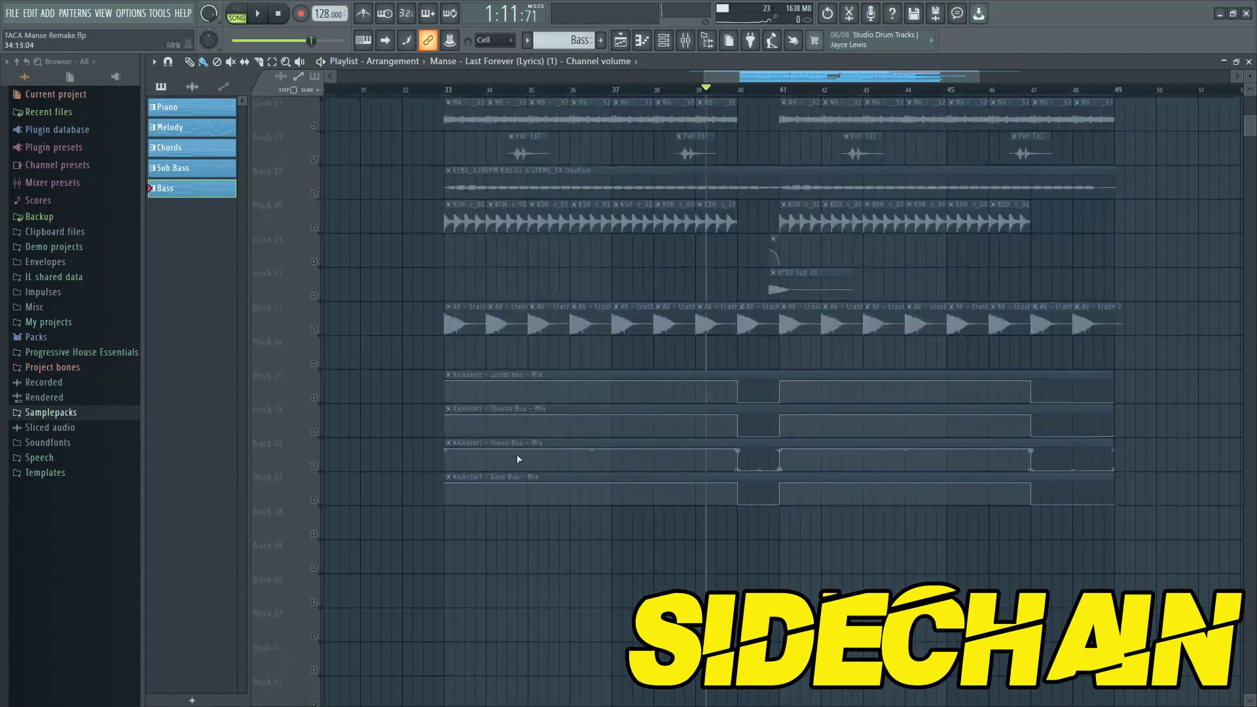
pyautogui.rightClick(314, 465)
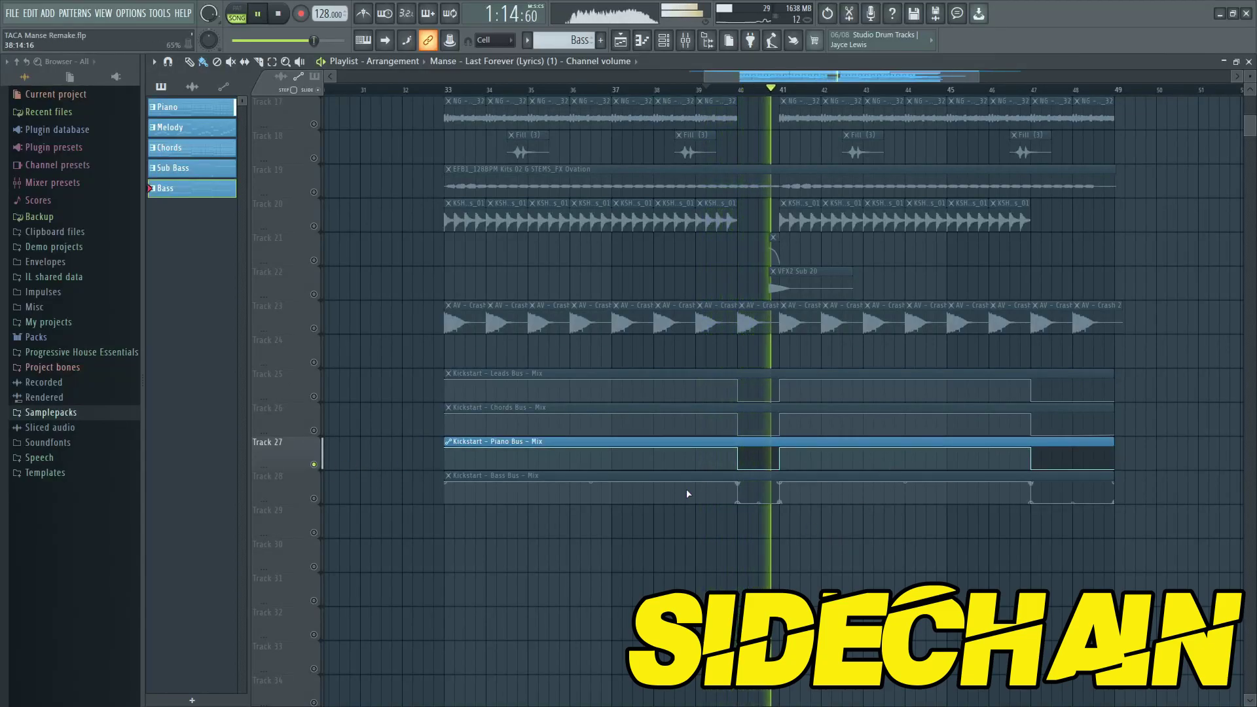
# Solo the Sub Bass and Bass on Tracks 6 and 7 with the Kickstart - Bass Bus - Mix automation on Track 28, and play them.
pyautogui.scroll(16, 603, 317)
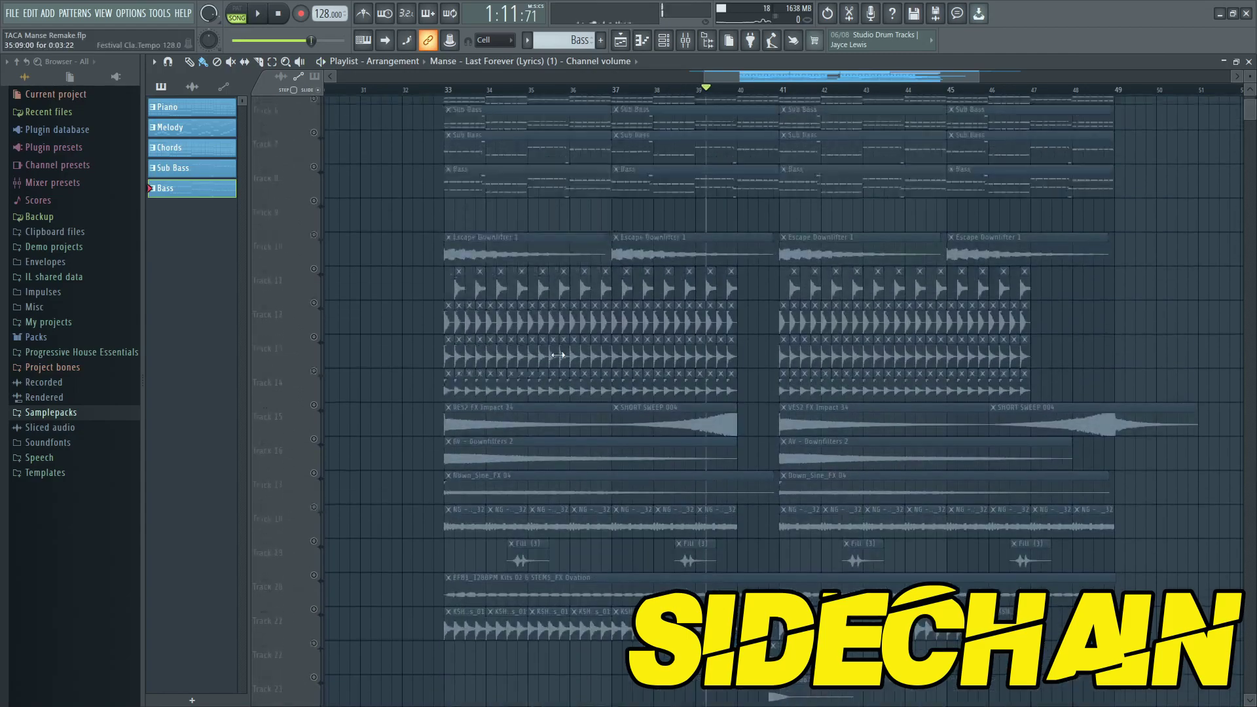
pyautogui.moveTo(315, 295); pyautogui.dragTo(315, 328)
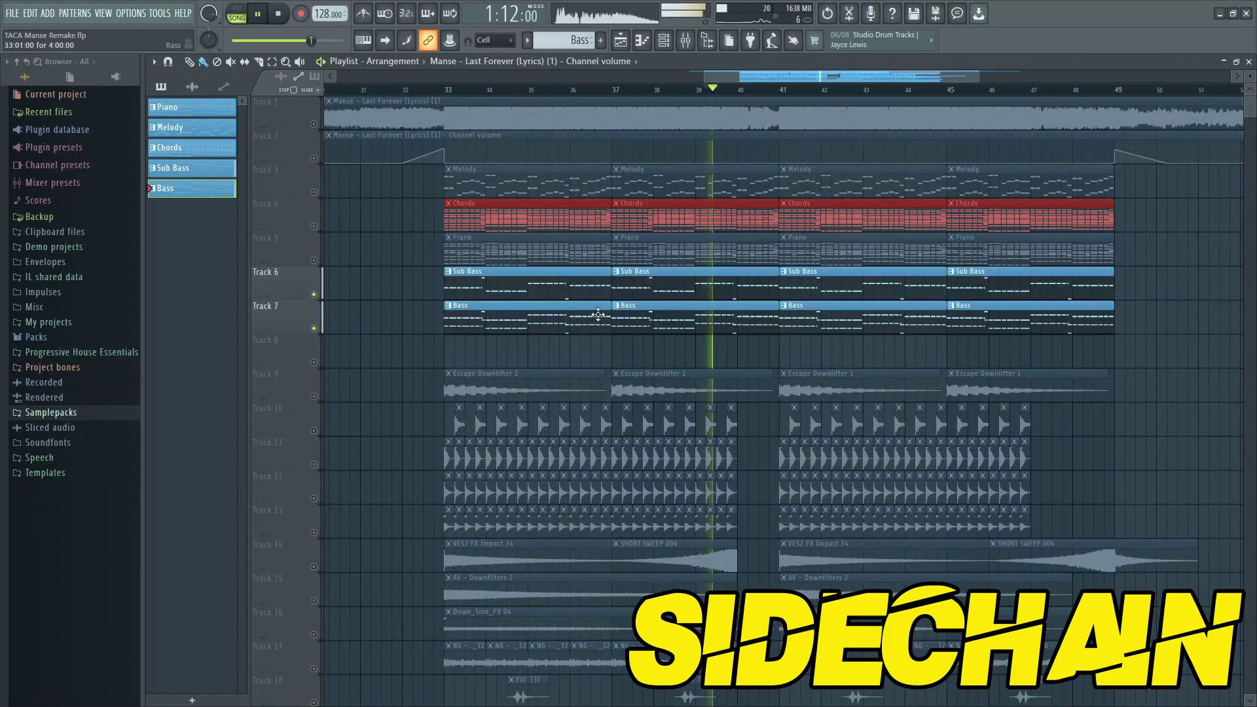
pyautogui.scroll(-10, 708, 393)
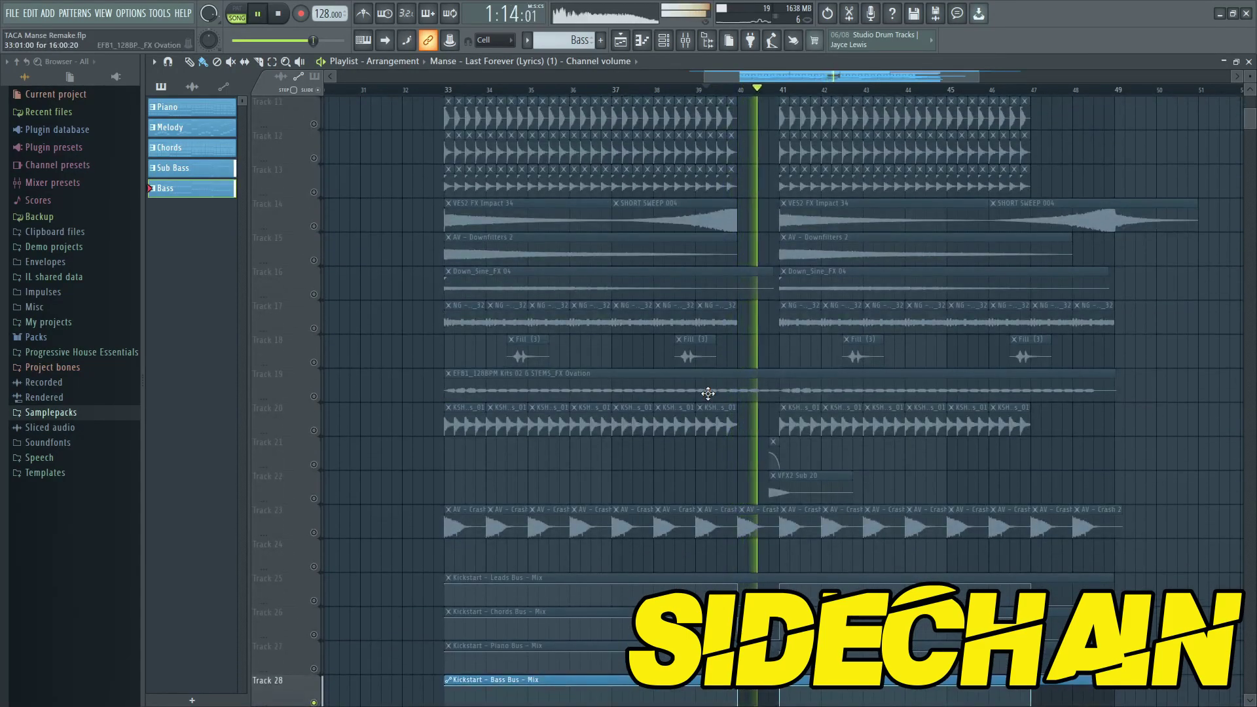
pyautogui.keyDown('ctrl'); pyautogui.scroll(-3, 898, 429); pyautogui.keyUp('ctrl')
pyautogui.scroll(-1, 963, 441)
pyautogui.keyDown('ctrl'); pyautogui.scroll(1, 963, 441); pyautogui.keyUp('ctrl')
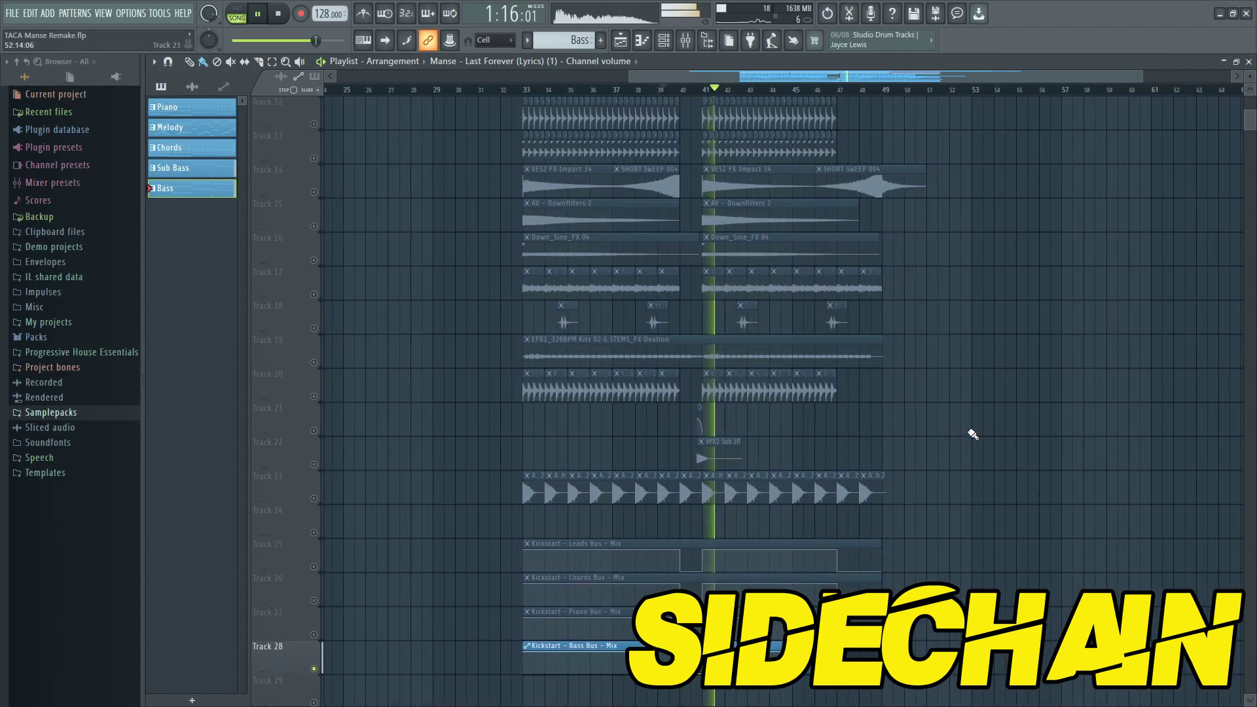
# Unmute all tracks, turn on playlist auto-scrolling, and play the full arrangement from bar 31.
pyautogui.scroll(11, 976, 437)
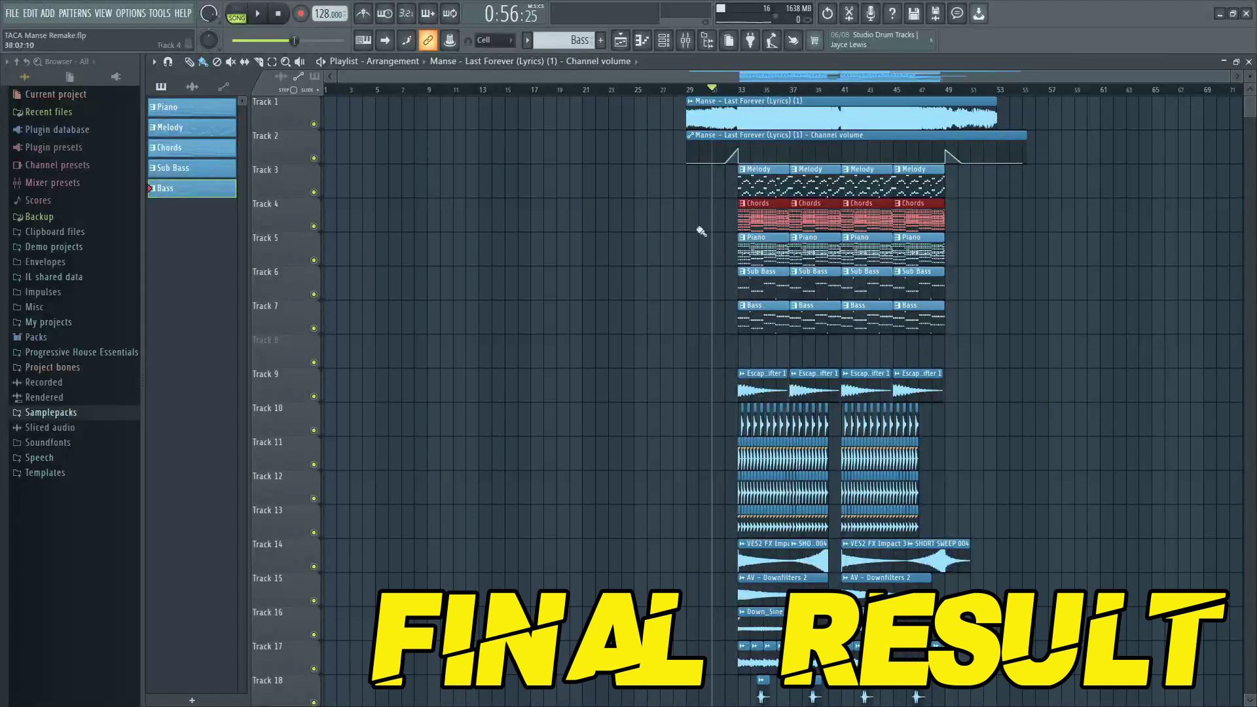
pyautogui.scroll(5, 729, 87)
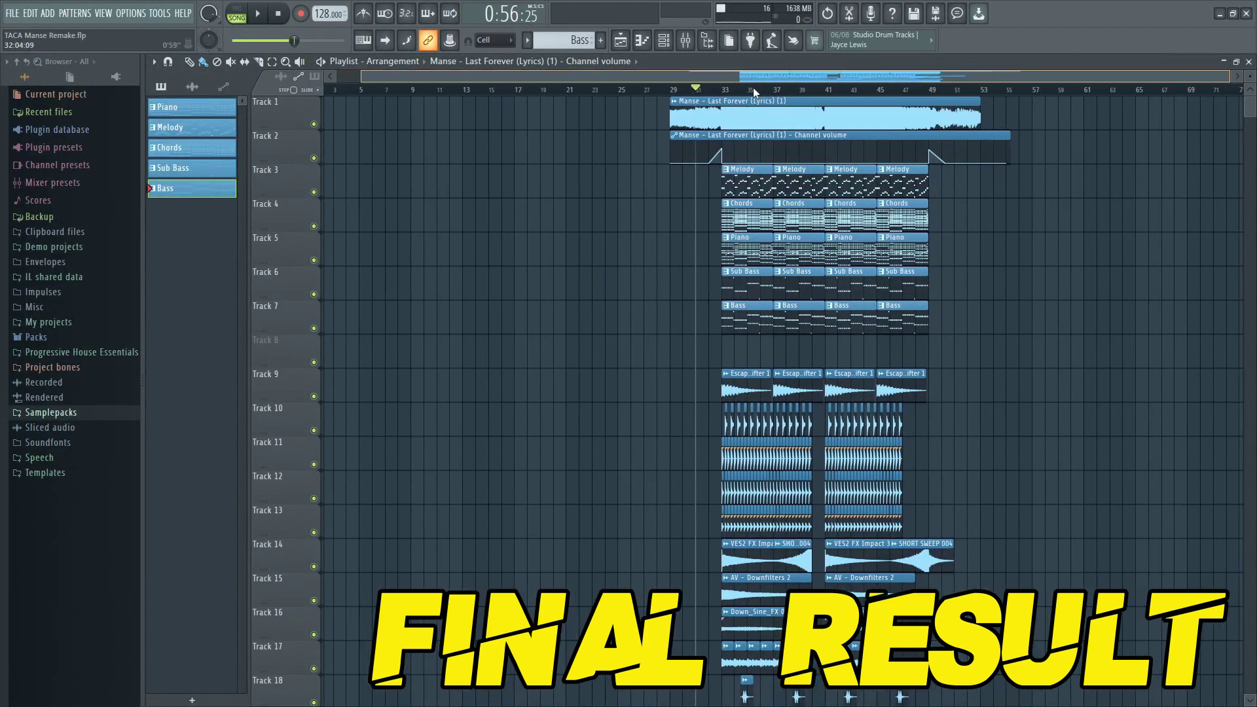
pyautogui.scroll(-1, 783, 343)
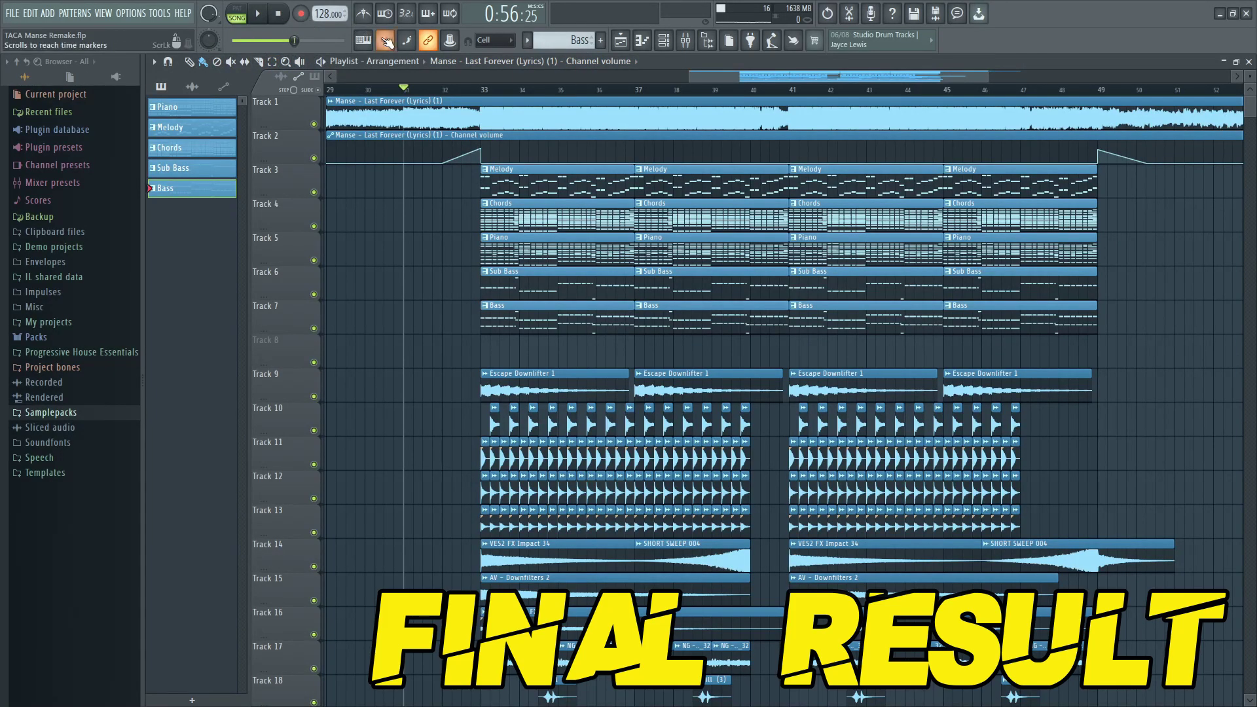
pyautogui.hscroll(-3, 402, 72)
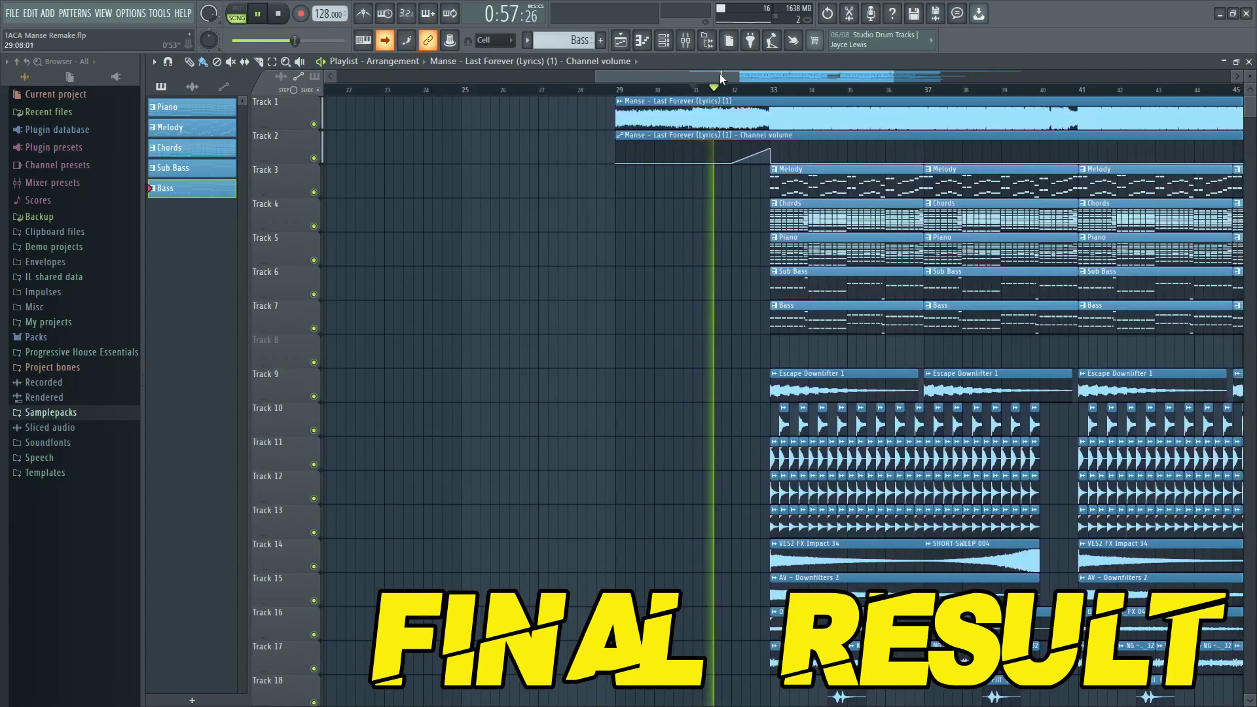